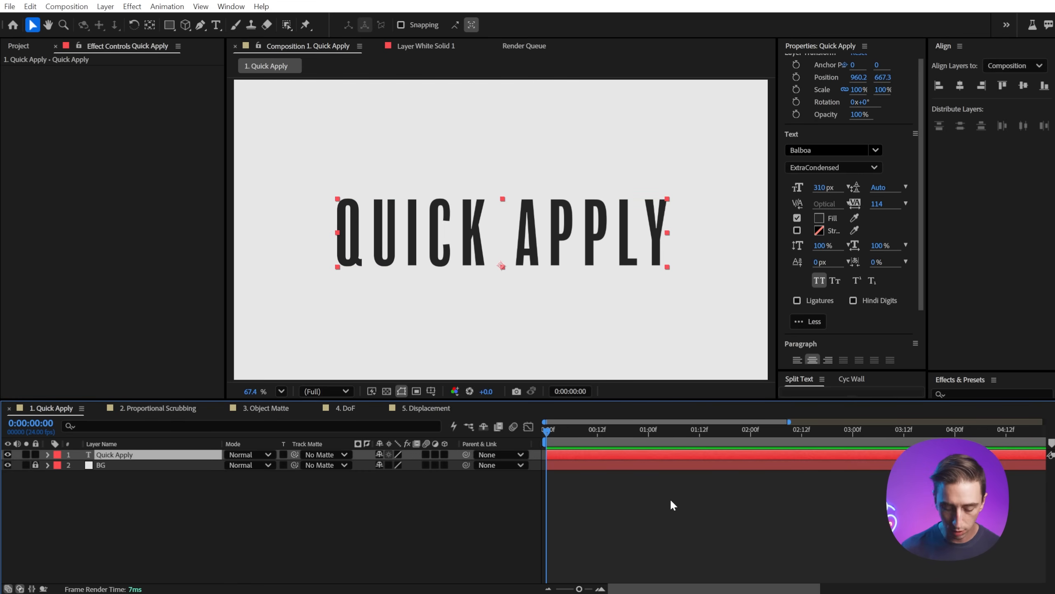
# Step: Bring up the Quick Apply dialog, inspect its filter and dialog-location options, and close it
pyautogui.hotkey('ctrl', 'space')
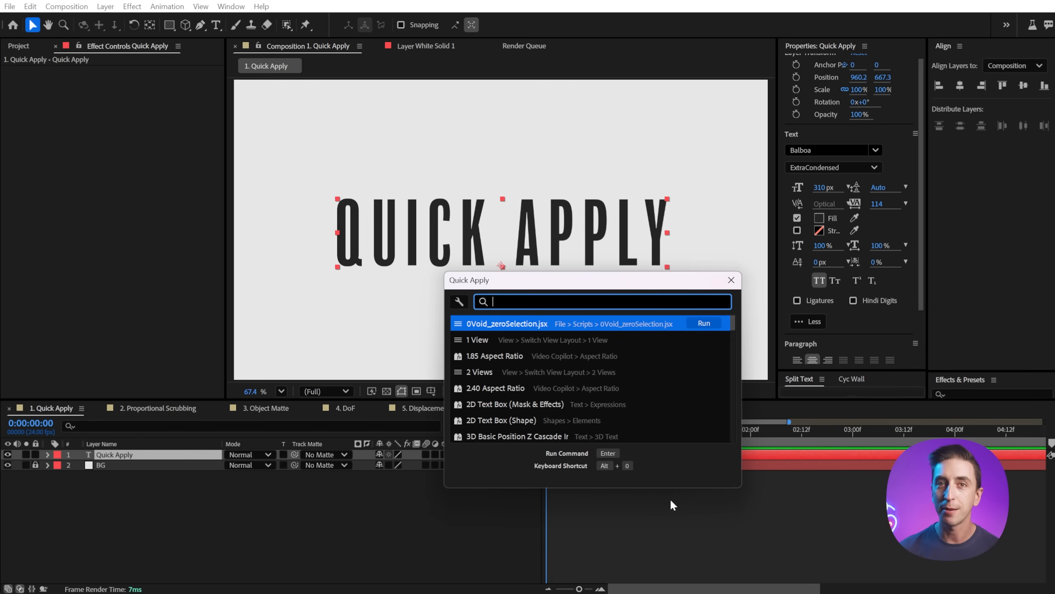
pyautogui.moveTo(569, 286); pyautogui.dragTo(571, 159)
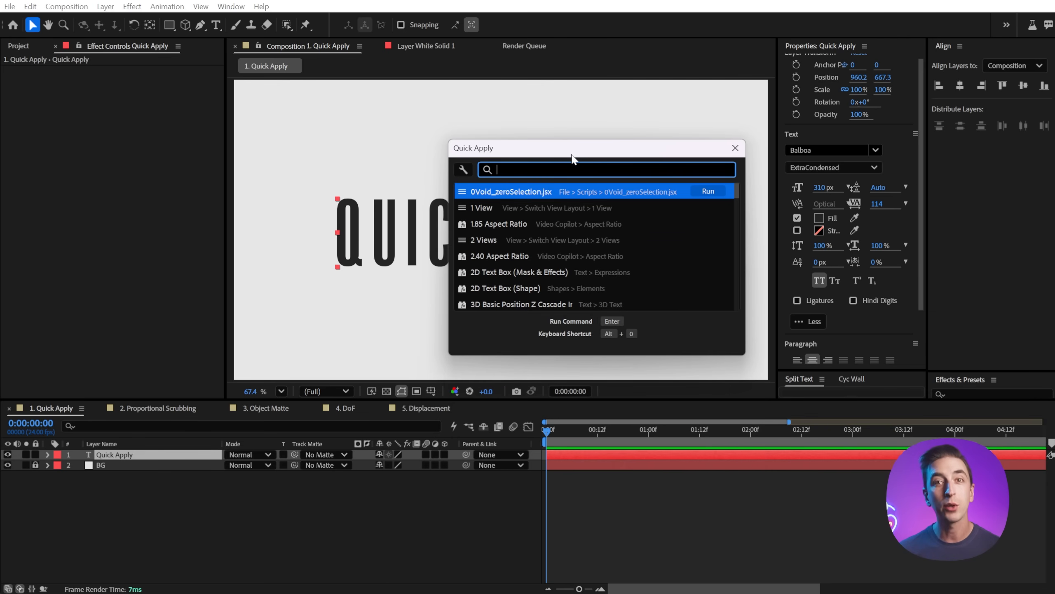
pyautogui.click(465, 168)
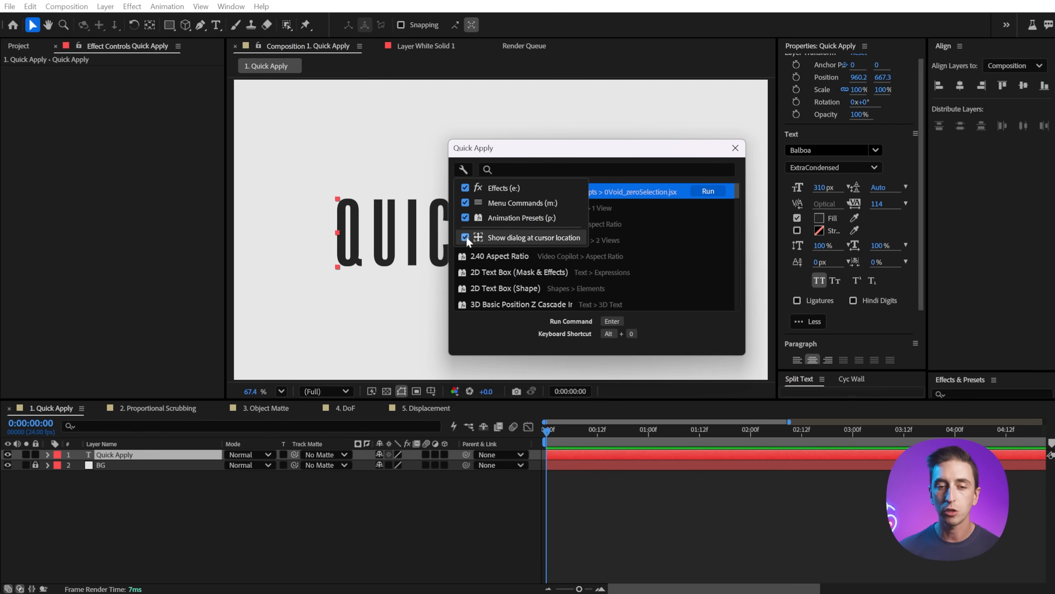
pyautogui.click(464, 169)
pyautogui.click(735, 147)
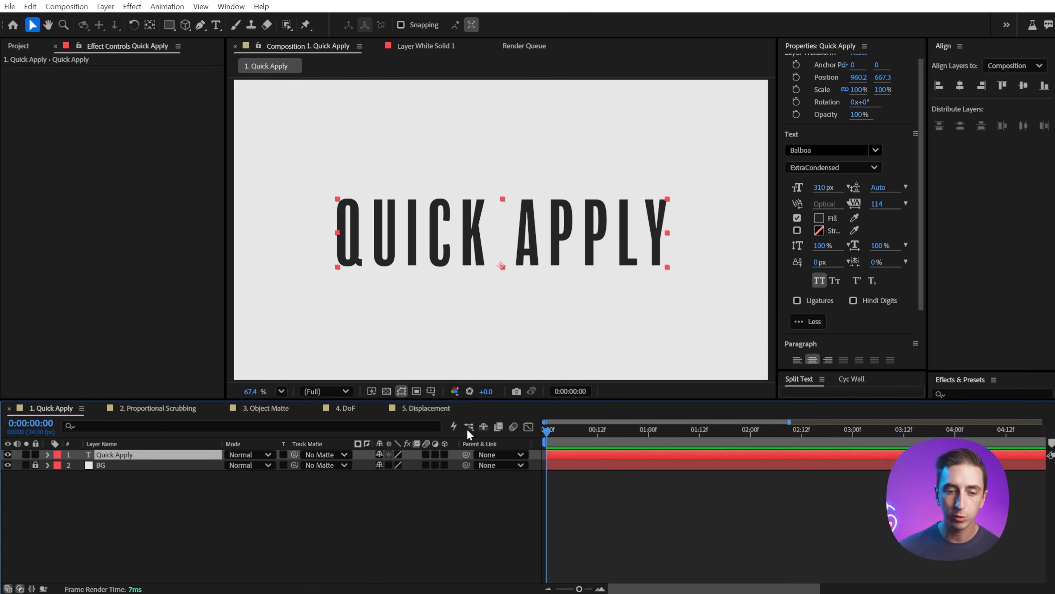
# Step: Summon the Quick Apply dialog at several different cursor locations over the timeline and composition view
pyautogui.hotkey('ctrl', 'space')
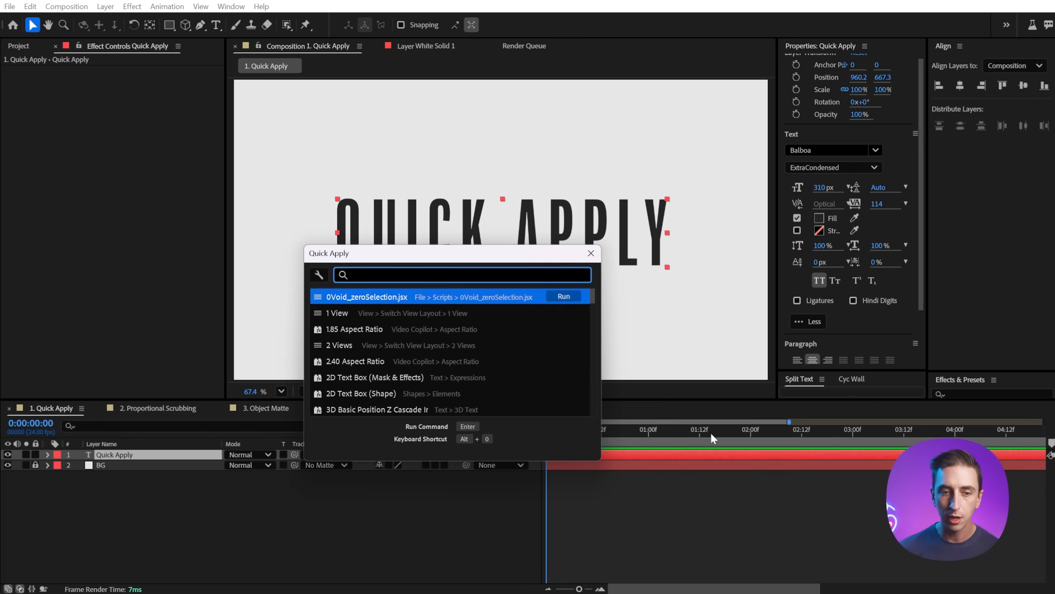
pyautogui.click(748, 495)
pyautogui.hotkey('ctrl', 'space')
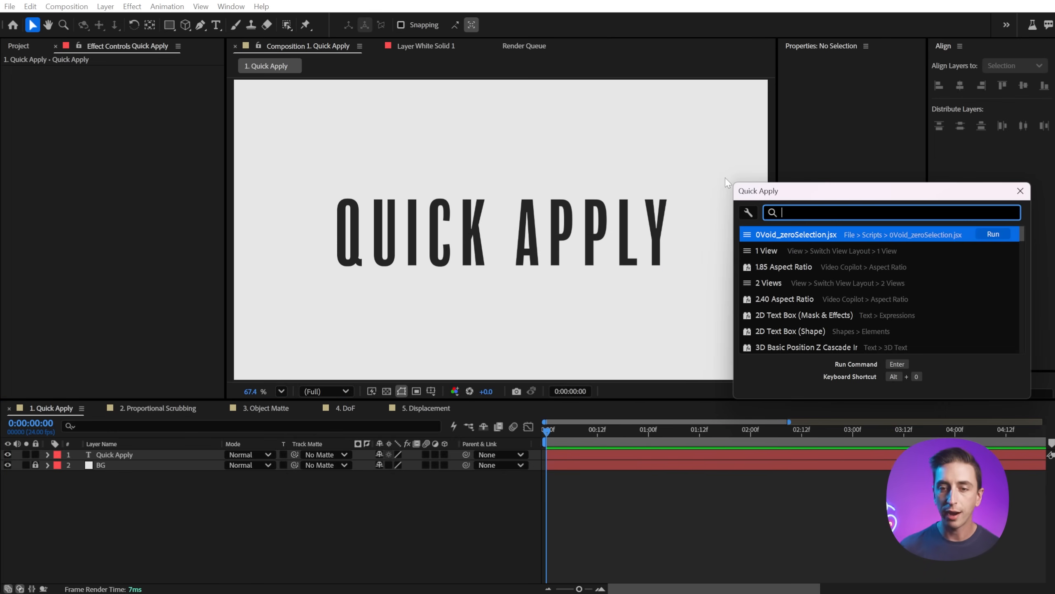
pyautogui.press('Escape')
pyautogui.hotkey('ctrl', 'space')
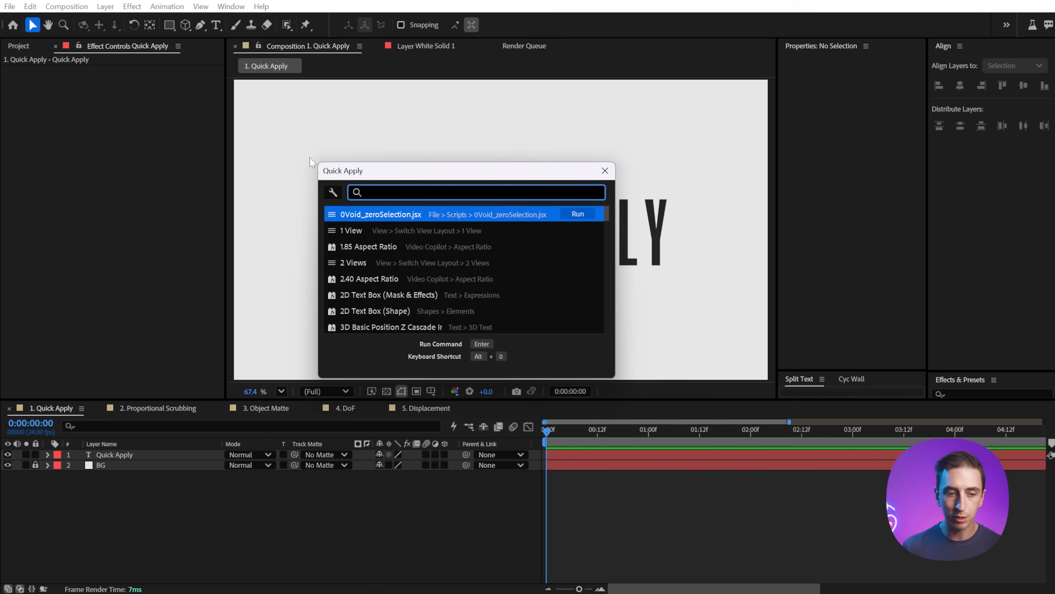
# Step: Try Fast Box Blur on the Quick Apply text layer with a Blur Radius of 18, and delete the effect
pyautogui.click(116, 454)
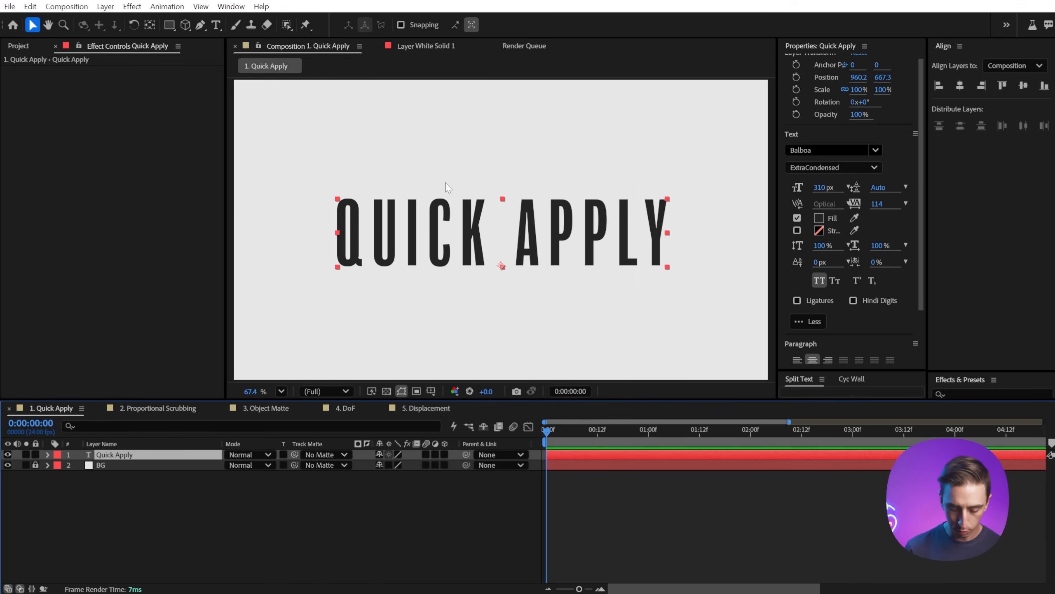
pyautogui.hotkey('ctrl', 'space')
pyautogui.write('fast bo')
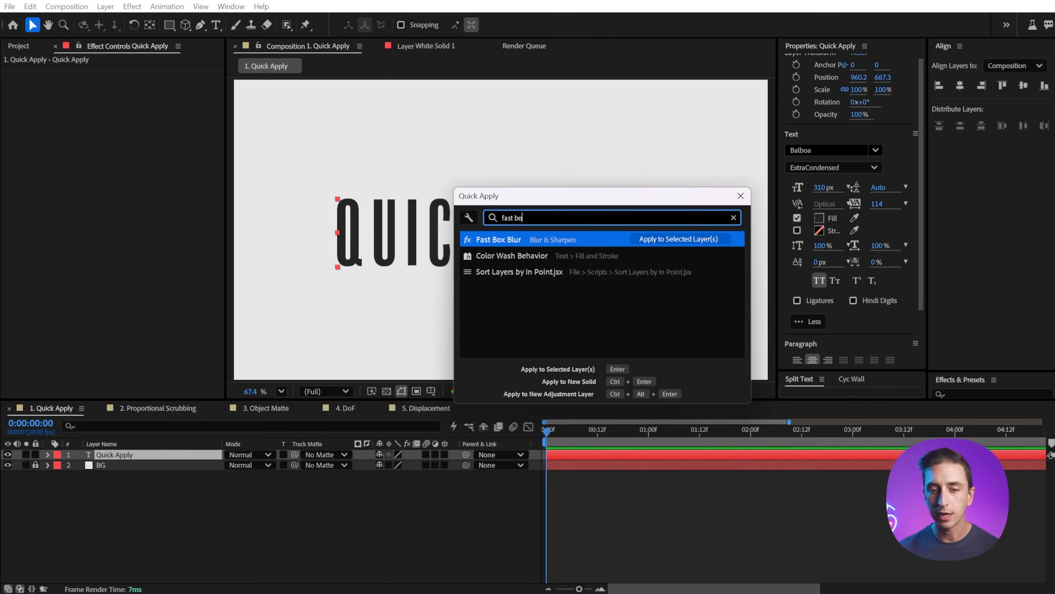
pyautogui.press('Return')
pyautogui.moveTo(125, 82); pyautogui.dragTo(141, 89)
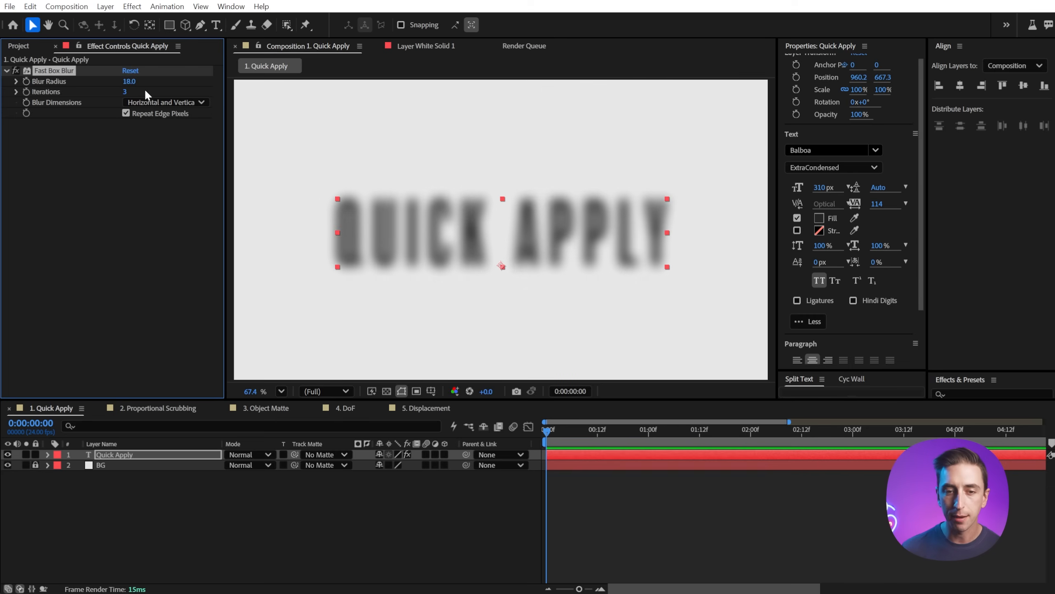
pyautogui.press('Delete')
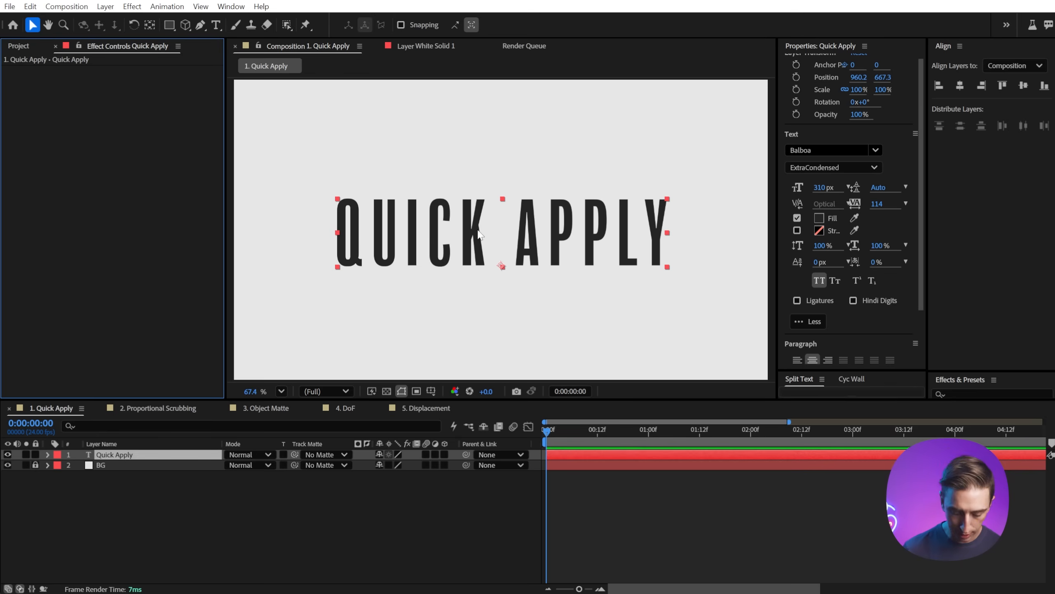
# Step: Toggle the Menu Commands and Animation Presets filters off and back on in Quick Apply's options, and dismiss the dialog
pyautogui.hotkey('ctrl', 'space')
pyautogui.click(500, 264)
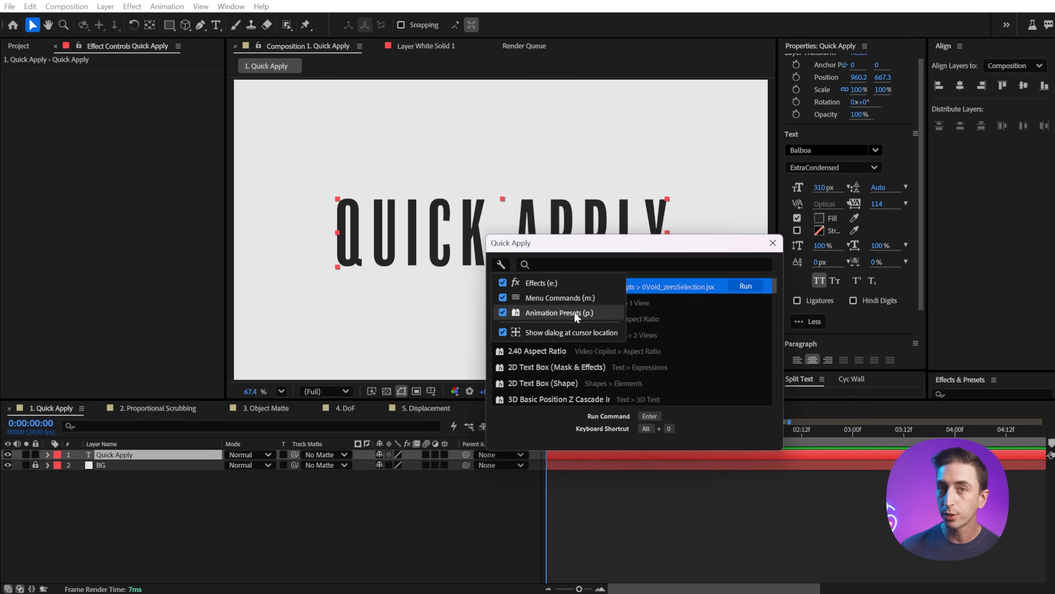
pyautogui.click(502, 297)
pyautogui.click(503, 312)
pyautogui.click(503, 297)
pyautogui.click(503, 312)
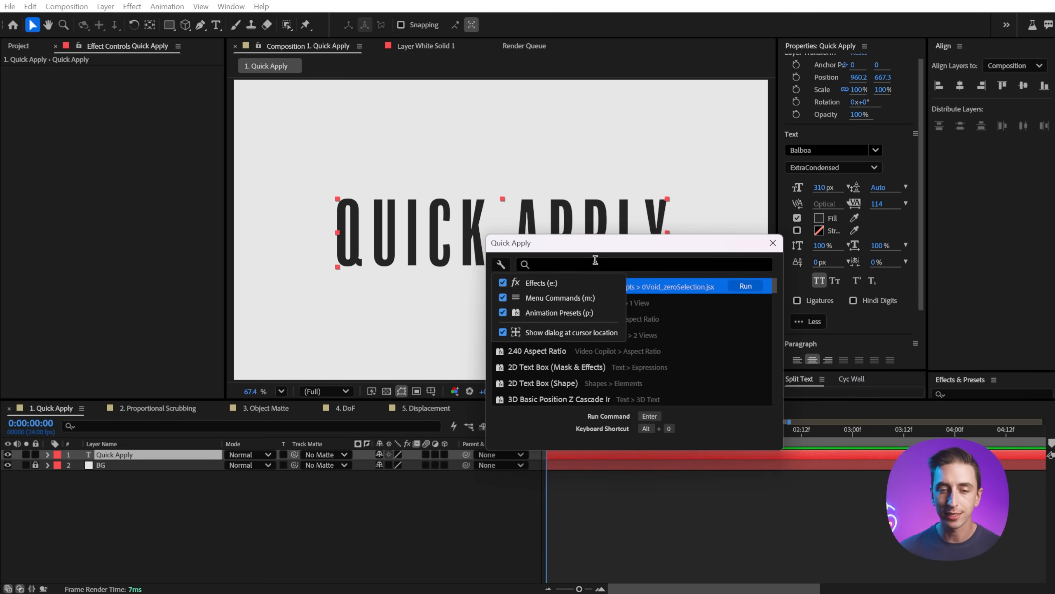
pyautogui.moveTo(597, 252); pyautogui.dragTo(498, 178)
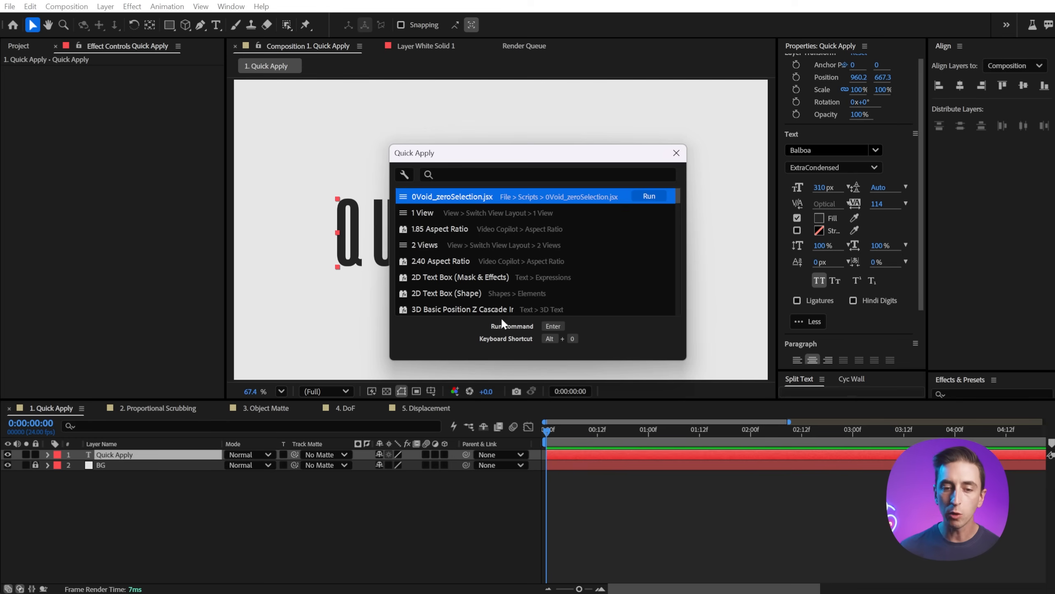
pyautogui.press('Return')
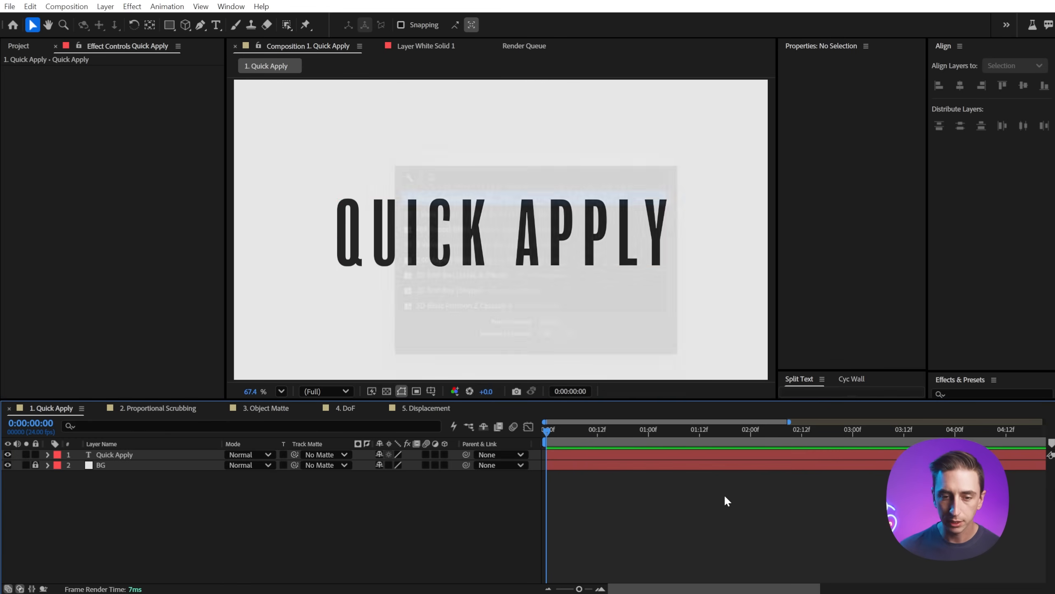
# Step: With no layer selected, try applying Fast Box Blur to a new solid through Quick Apply, and undo it
pyautogui.hotkey('ctrl', 'space')
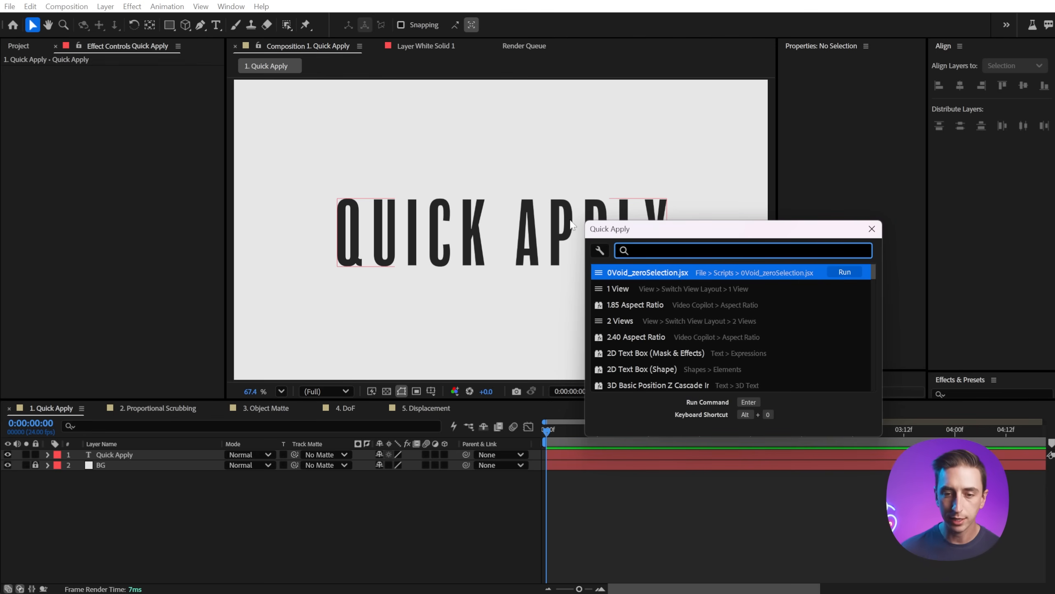
pyautogui.write('fast')
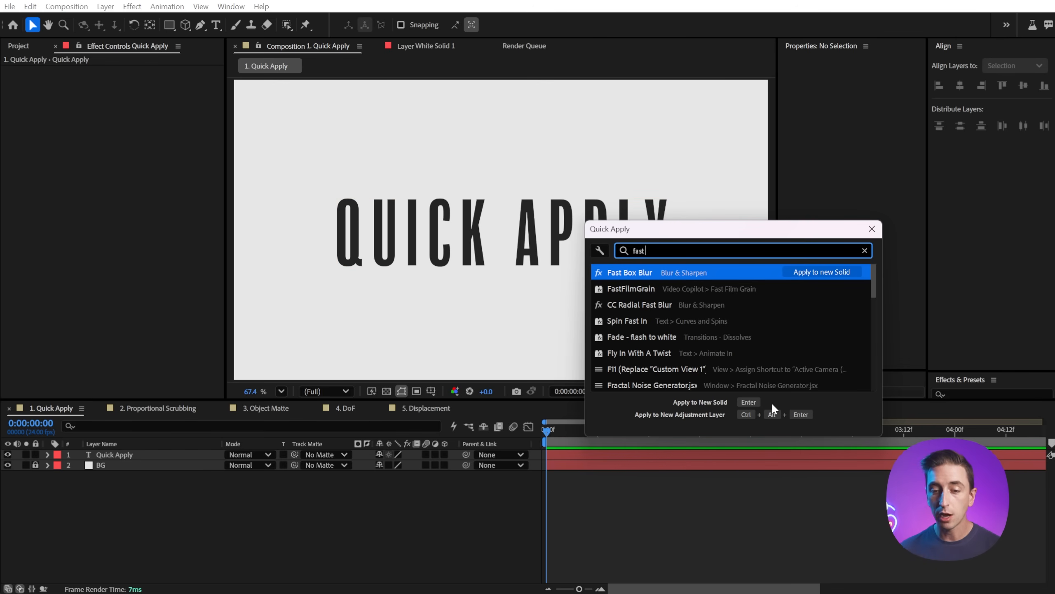
pyautogui.press('Return')
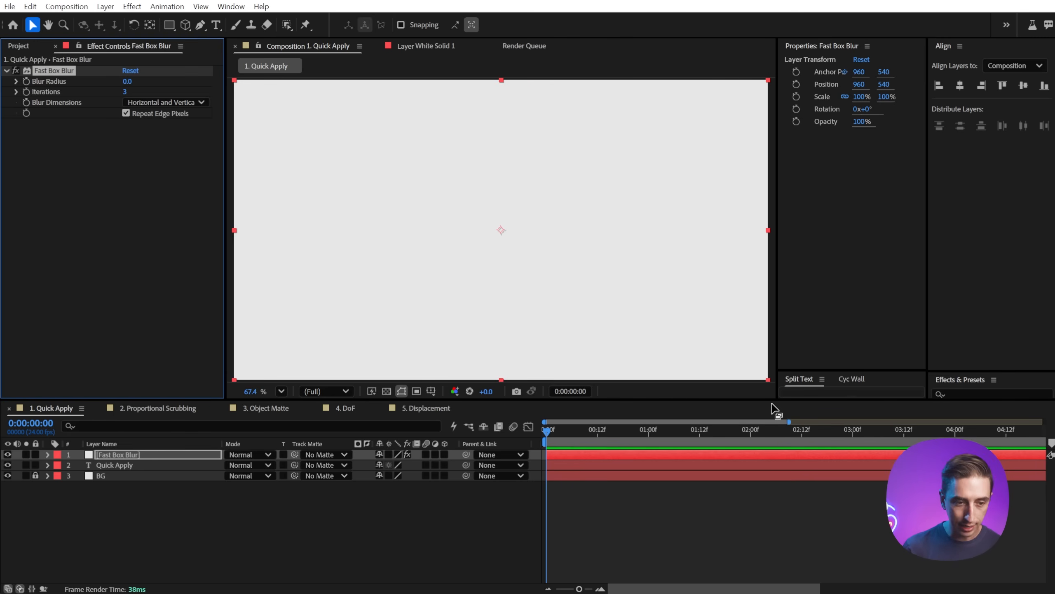
pyautogui.click(538, 297)
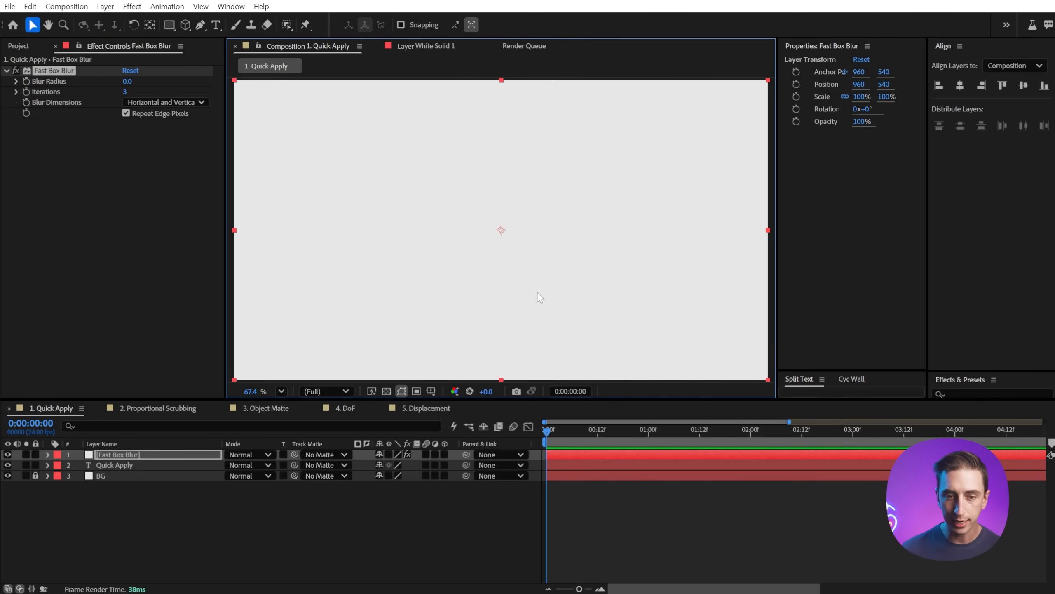
pyautogui.hotkey('ctrl', 'z')
pyautogui.click(637, 551)
pyautogui.hotkey('ctrl', 'z')
# Step: Try Fast Box Blur on a new adjustment layer with a Blur Radius of 15, and delete that layer
pyautogui.hotkey('ctrl', 'space')
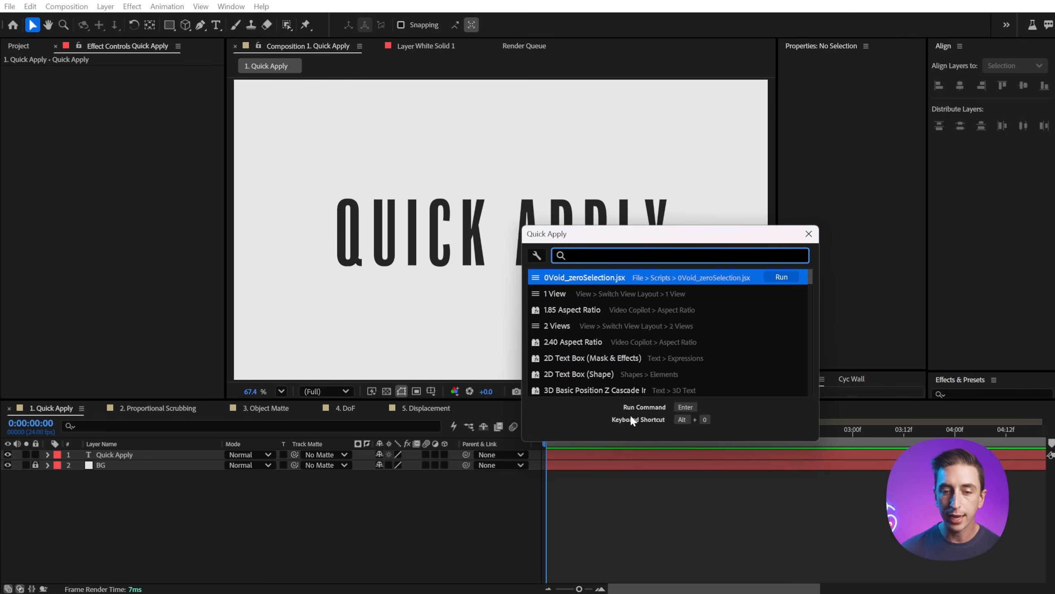
pyautogui.write('fast')
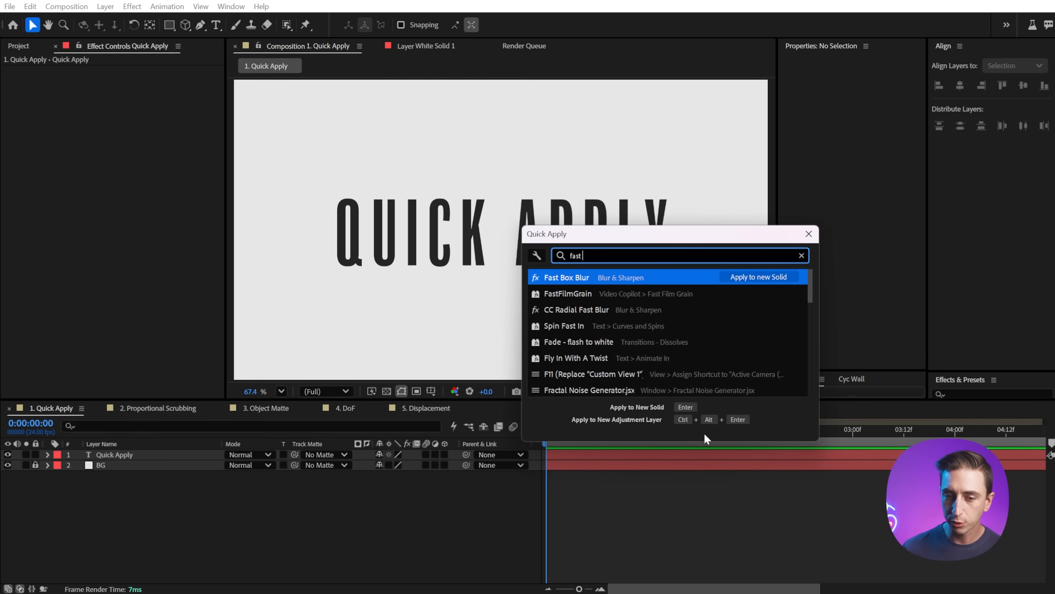
pyautogui.hotkey('ctrl', 'alt', 'Return')
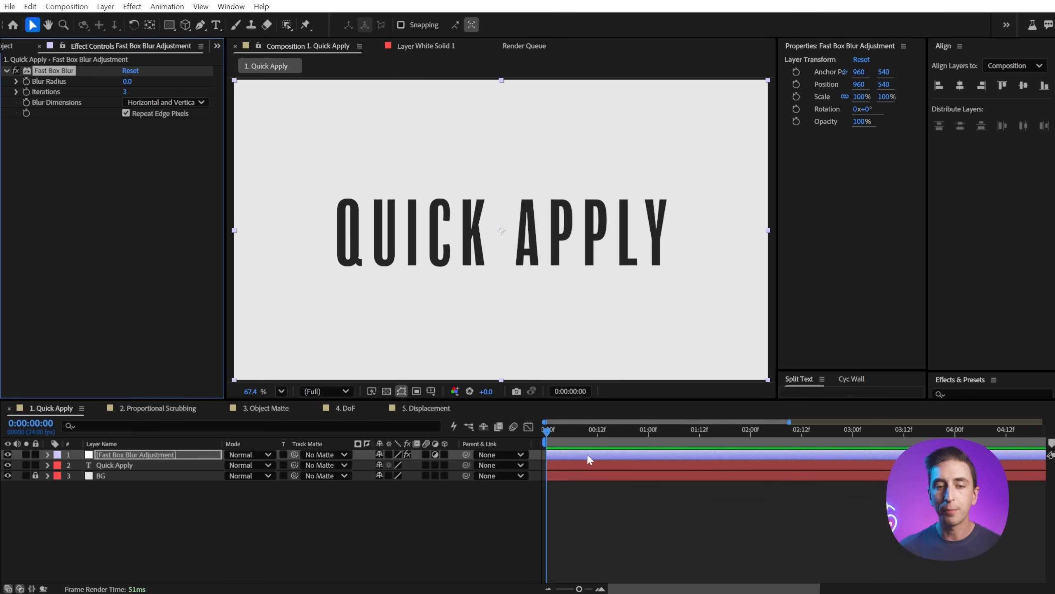
pyautogui.moveTo(127, 81); pyautogui.dragTo(137, 80)
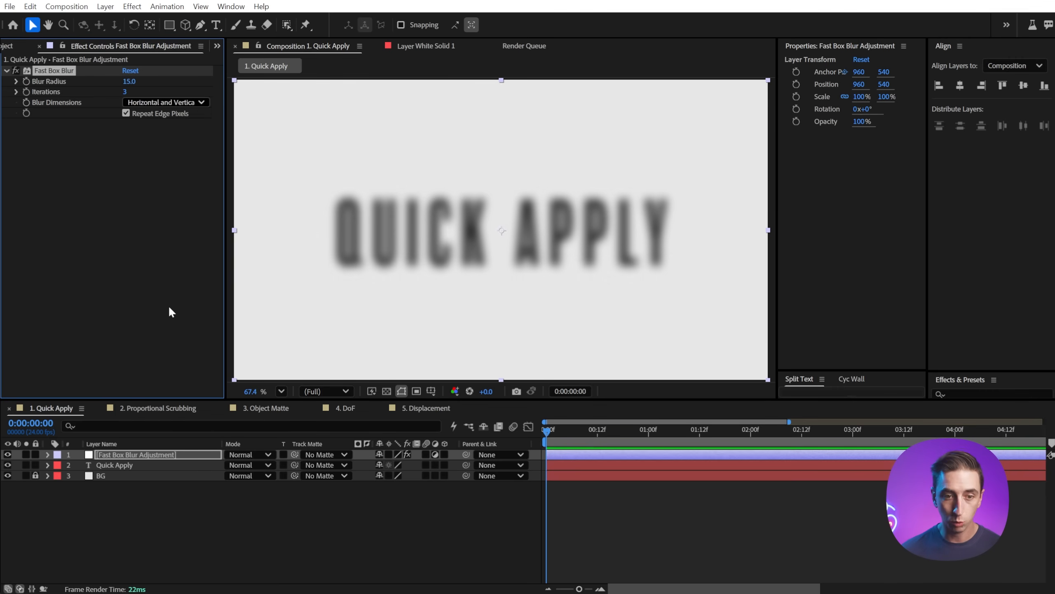
pyautogui.click(131, 454)
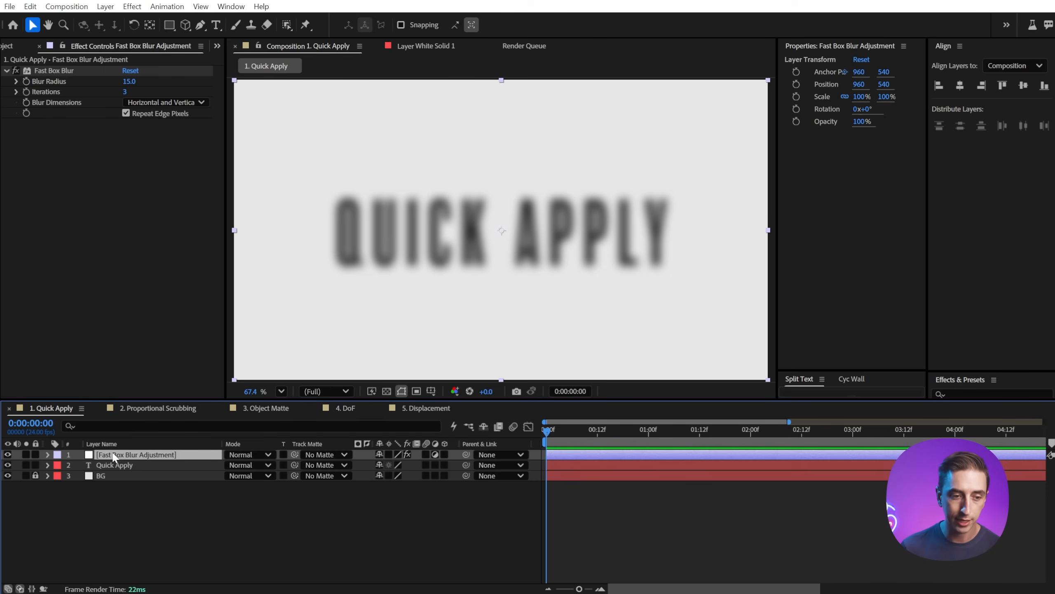
pyautogui.press('Delete')
# Step: Apply Fast Box Blur to a new adjustment layer above the selected text layer and raise its Blur Radius
pyautogui.hotkey('ctrl', 'space')
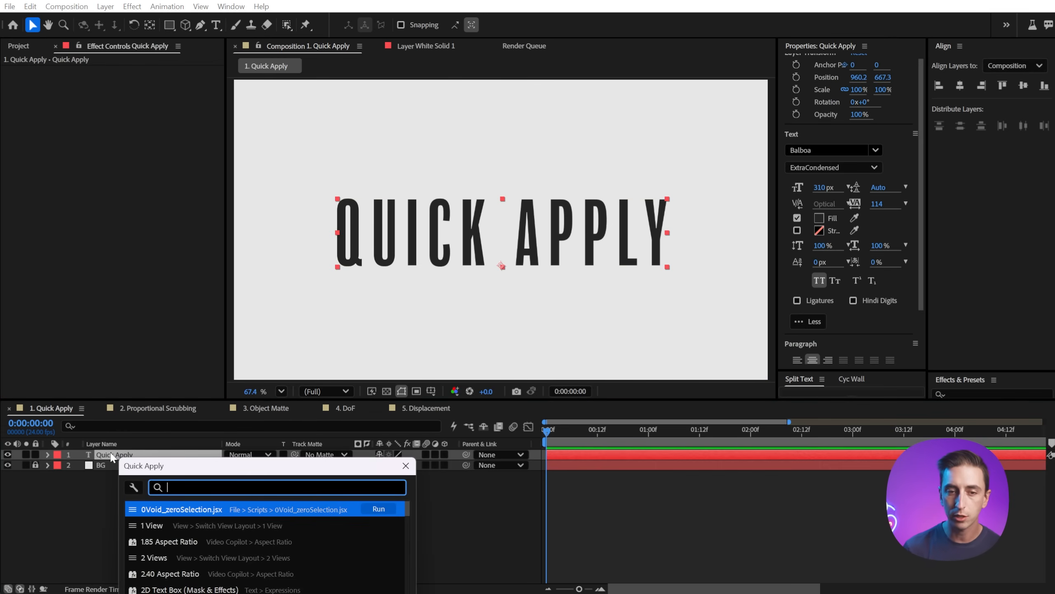
pyautogui.write('fast')
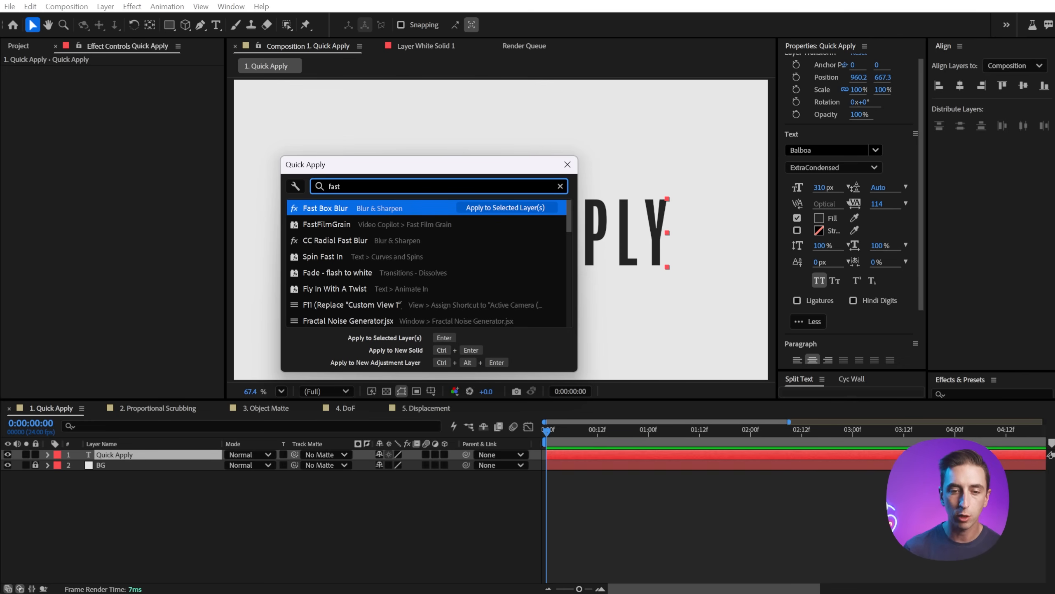
pyautogui.hotkey('ctrl', 'alt', 'Return')
pyautogui.moveTo(127, 82); pyautogui.dragTo(119, 84)
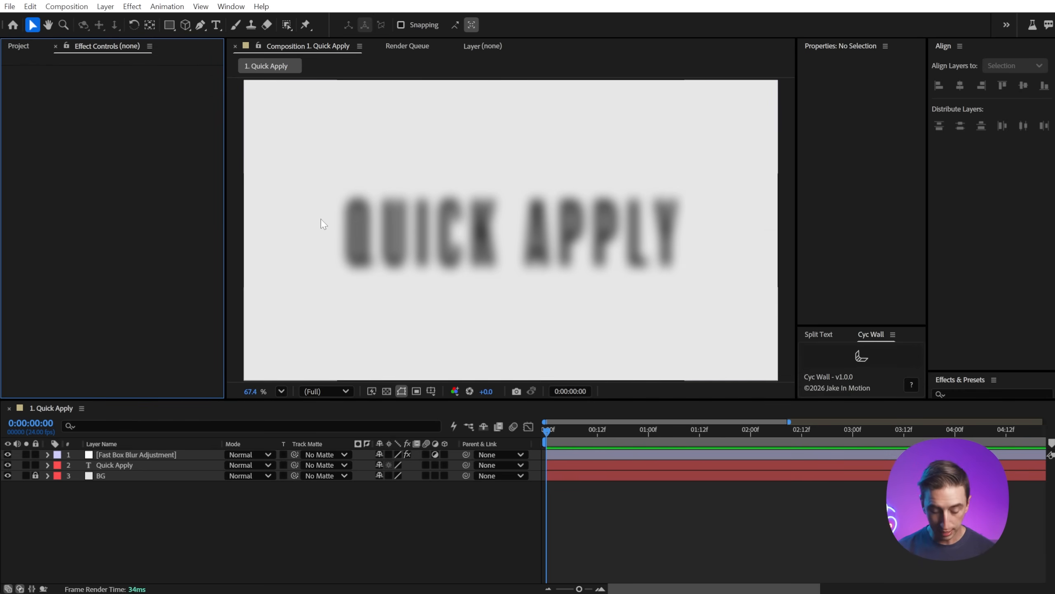
# Step: Check how the current Quick Apply shortcut responds by invoking it twice over the composition
pyautogui.hotkey('ctrl', 'space')
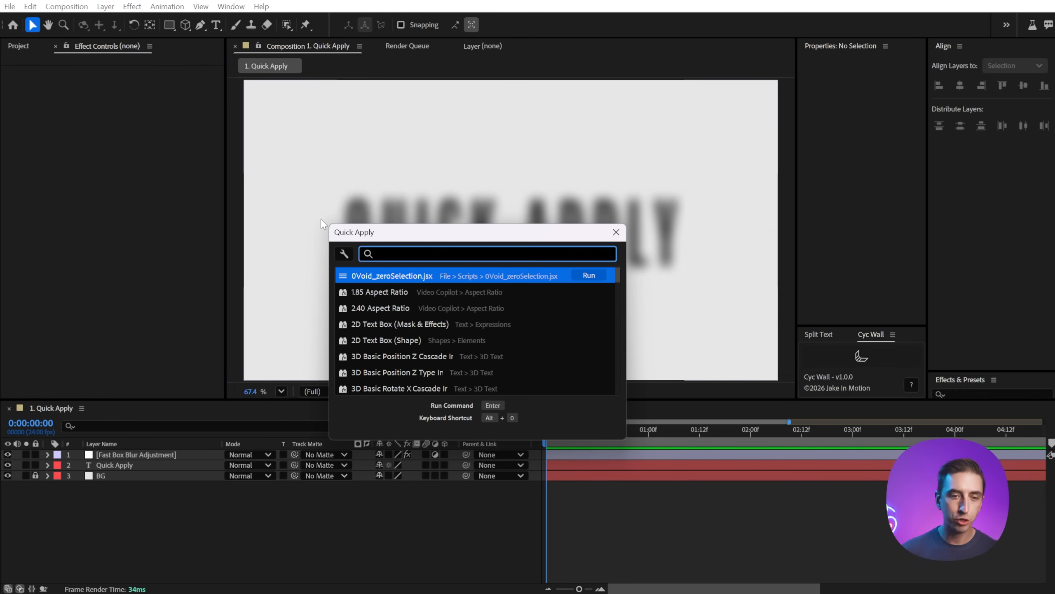
pyautogui.moveTo(371, 227); pyautogui.dragTo(410, 121)
pyautogui.click(664, 515)
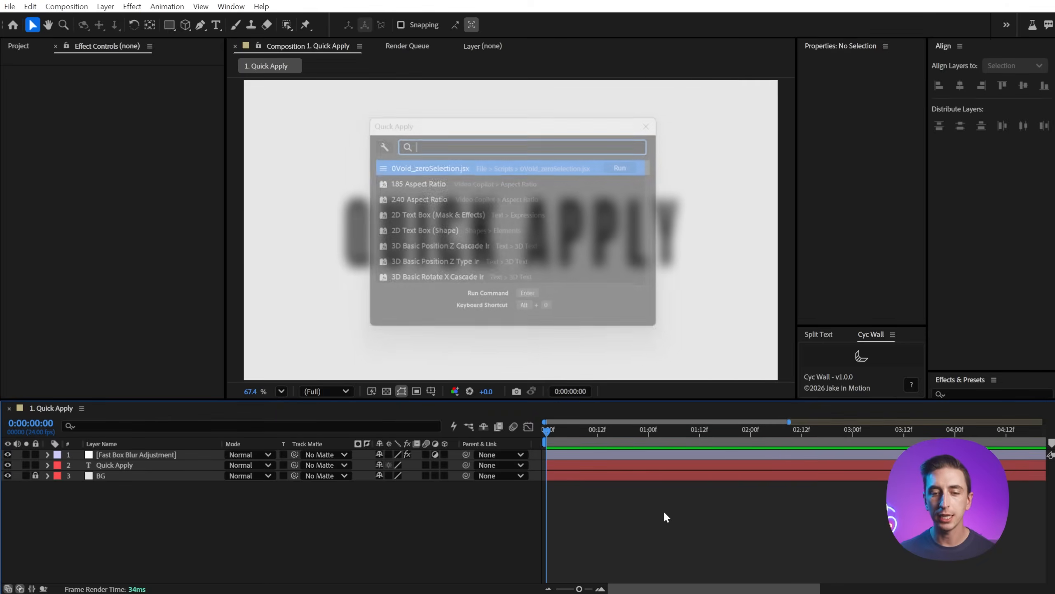
pyautogui.hotkey('ctrl', 'space')
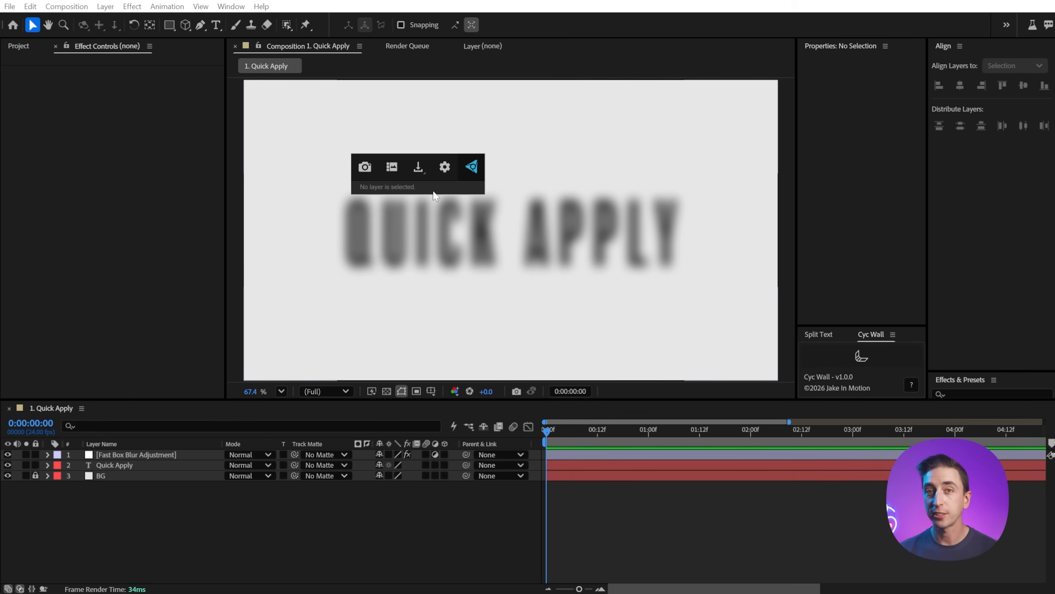
# Step: Replace the Quick Apply command's keyboard shortcut with Ctrl+Space and save the shortcut changes
pyautogui.click(31, 6)
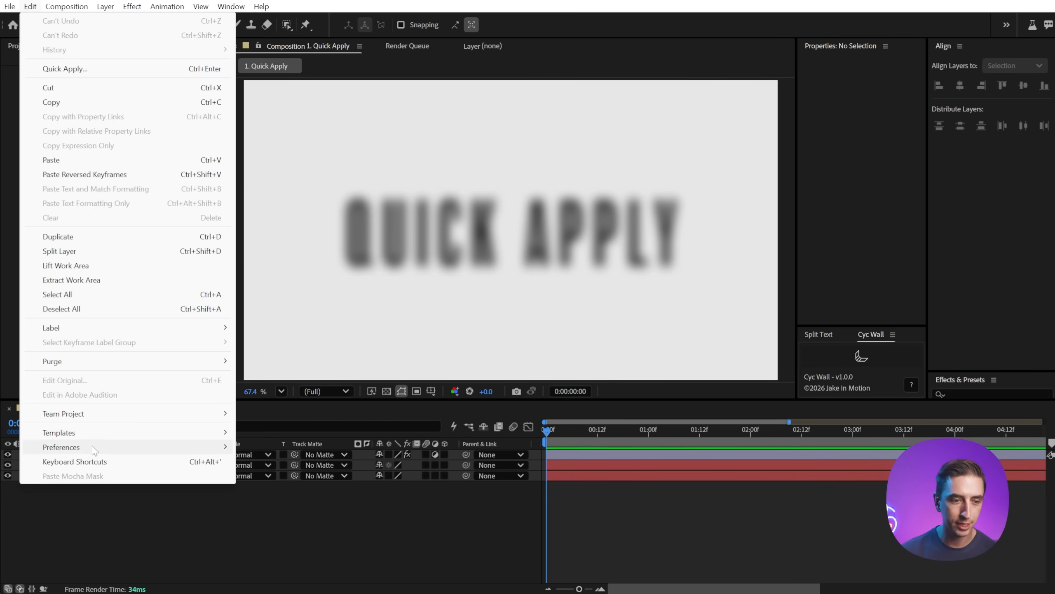
pyautogui.click(94, 461)
pyautogui.moveTo(485, 153); pyautogui.dragTo(513, 37)
pyautogui.write('quick')
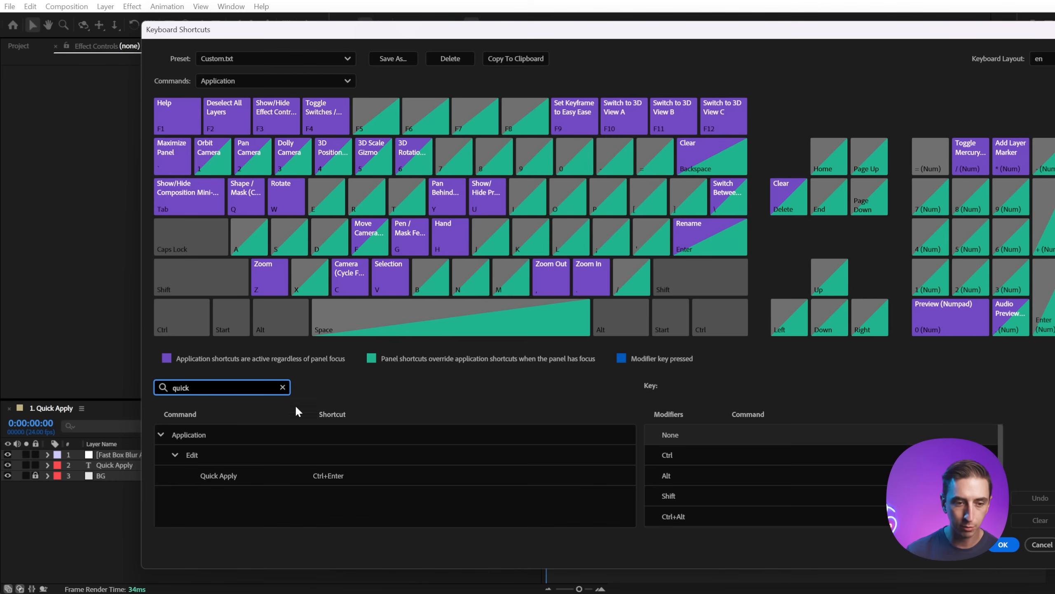
pyautogui.click(332, 476)
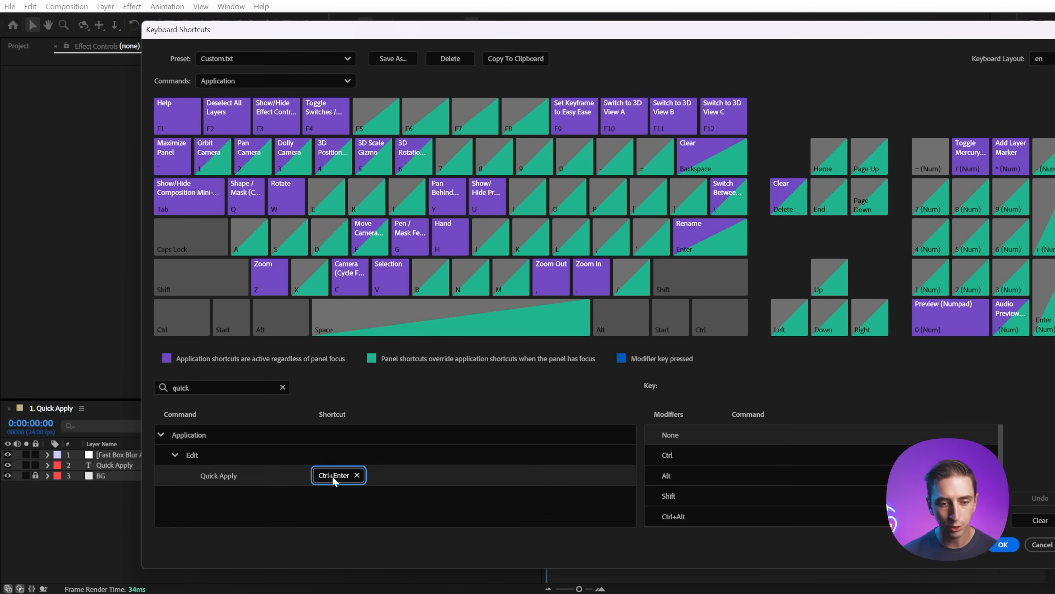
pyautogui.click(357, 475)
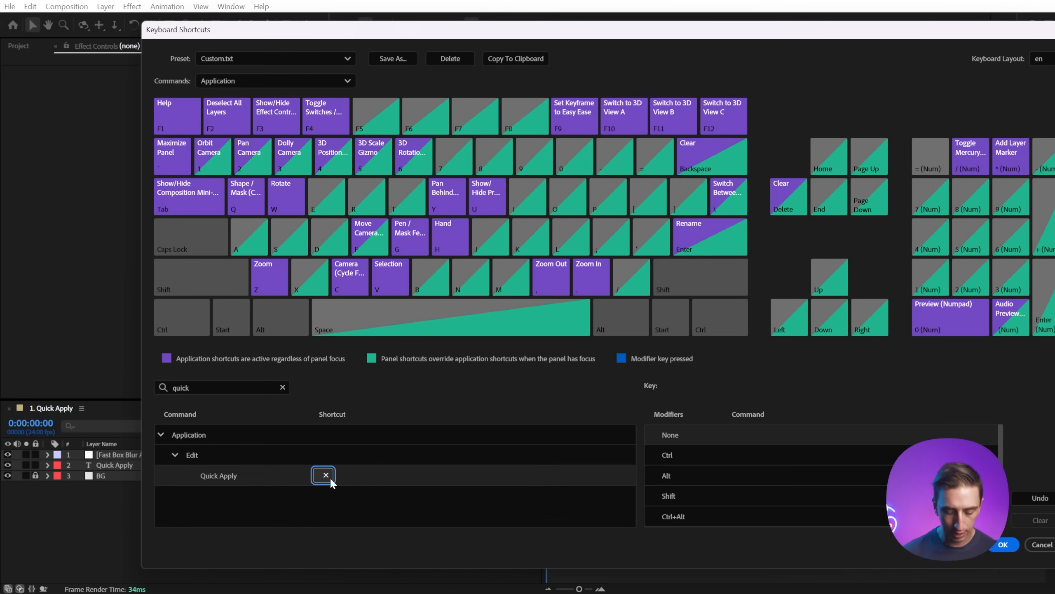
pyautogui.hotkey('ctrl', 'space')
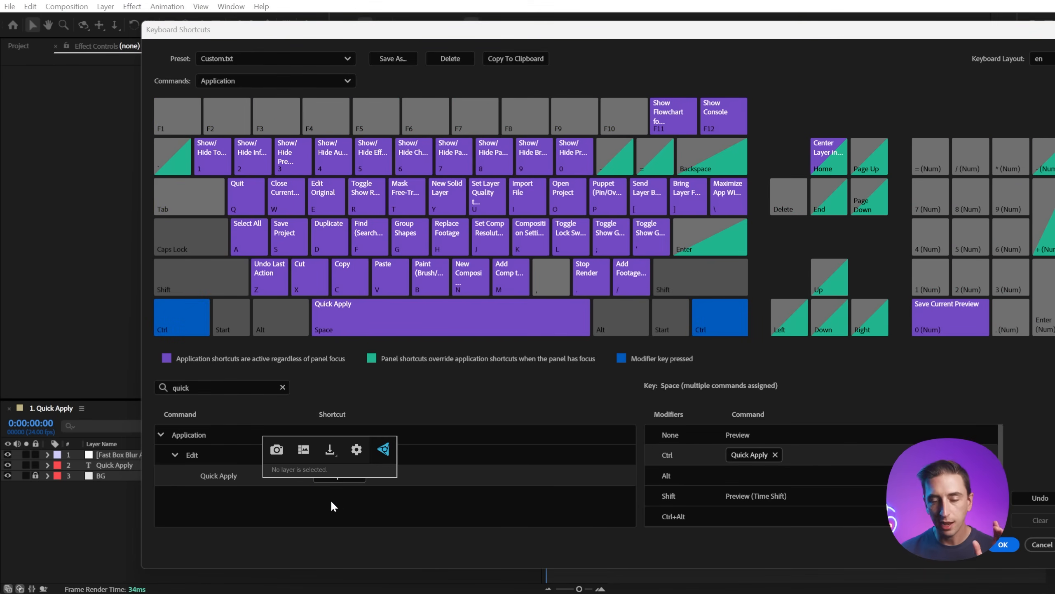
pyautogui.click(331, 504)
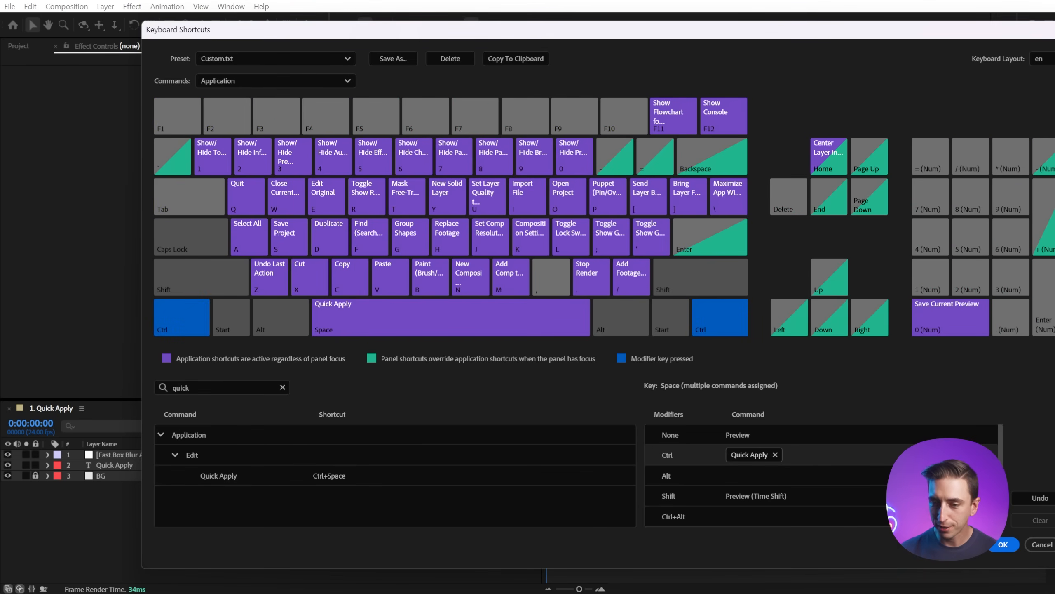
pyautogui.click(1003, 544)
# Step: Test the new Ctrl+Space shortcut by opening Quick Apply, reposition its dialog over the composition, and close it
pyautogui.hotkey('ctrl', 'space')
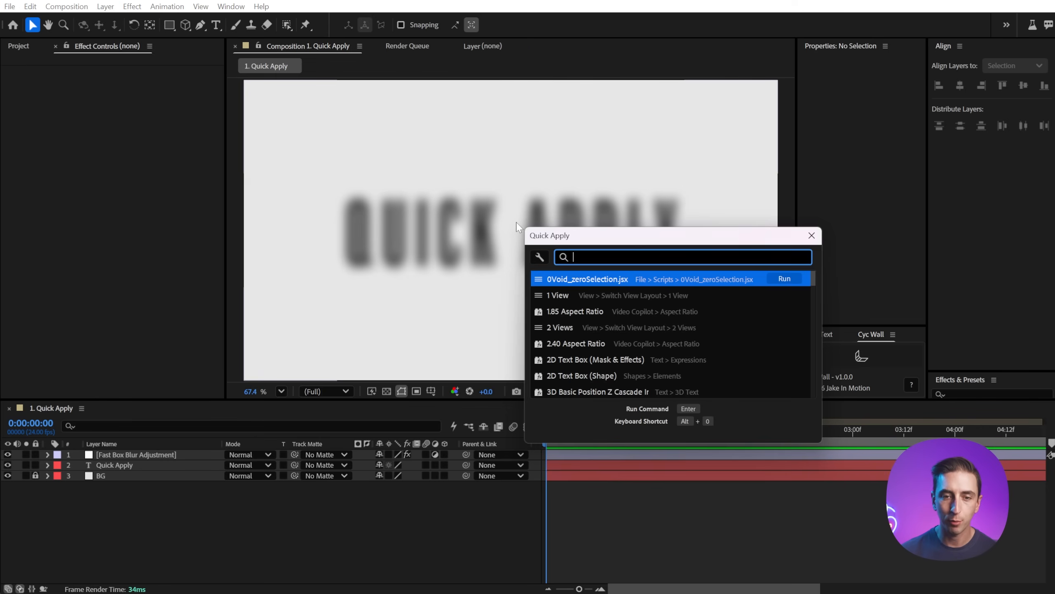
pyautogui.moveTo(473, 159); pyautogui.dragTo(422, 147)
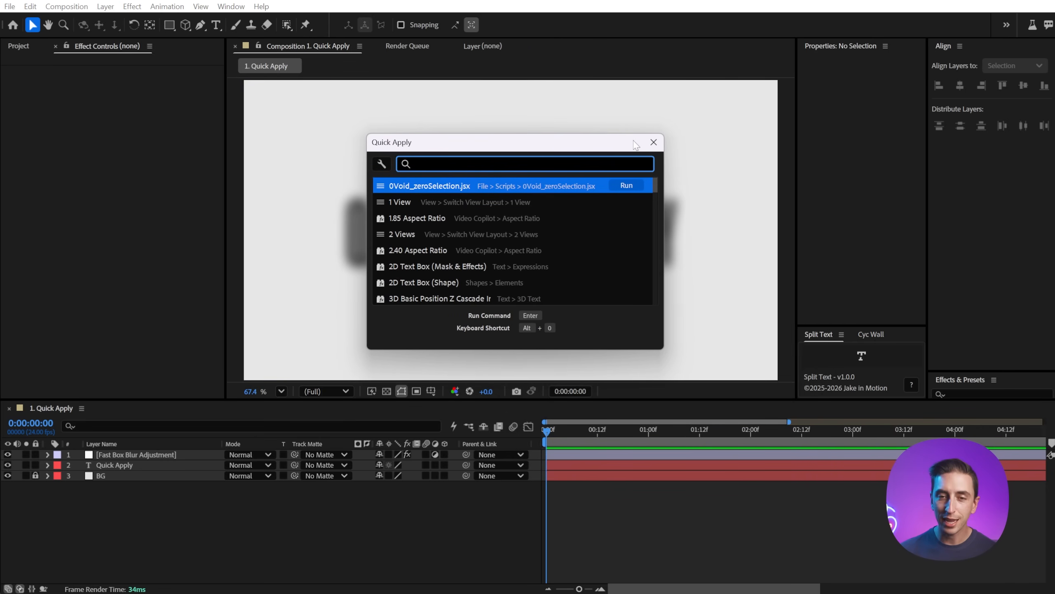
pyautogui.click(653, 143)
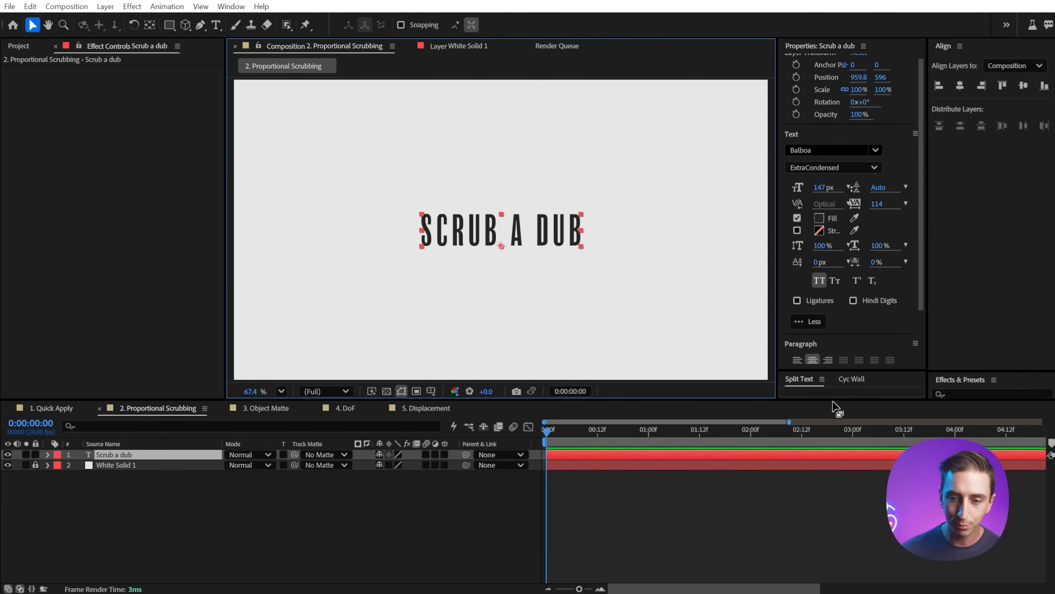
# Step: Split the "Scrub a dub" text layer into individual character layers with the Split Text script
pyautogui.moveTo(809, 367); pyautogui.dragTo(820, 328)
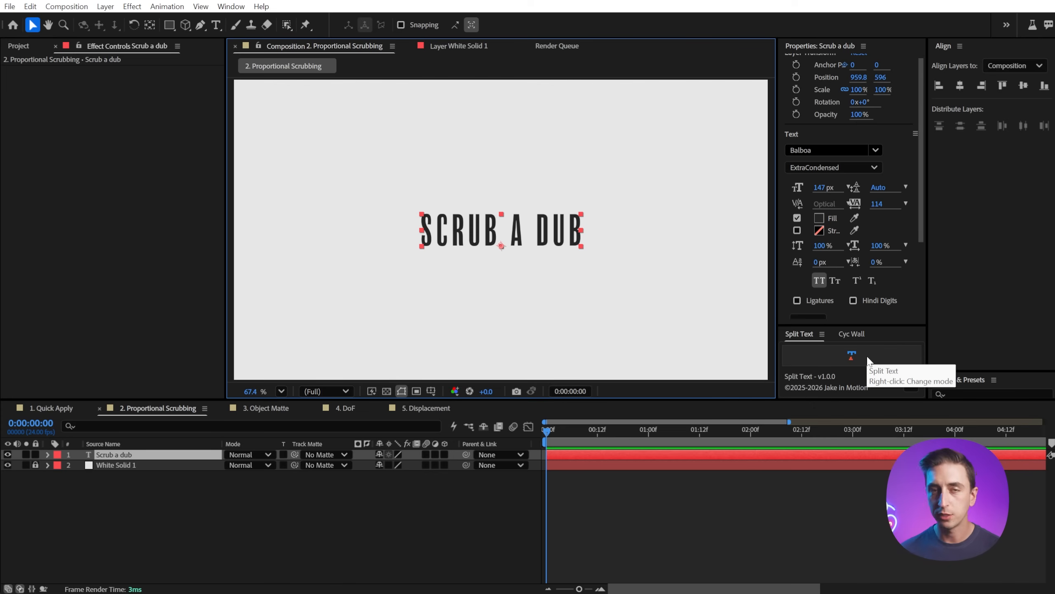
pyautogui.rightClick(826, 354)
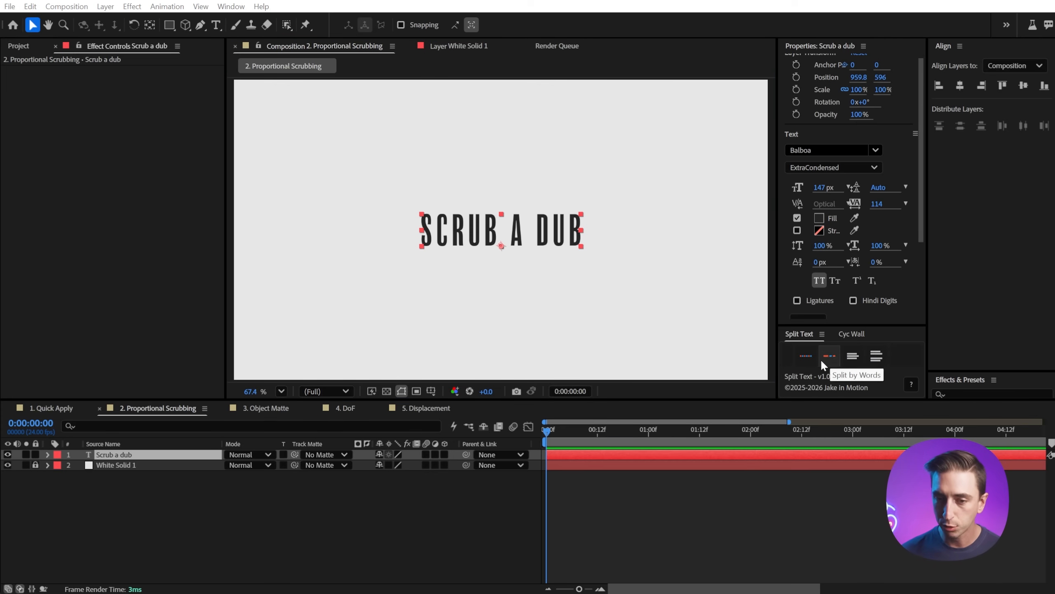
pyautogui.click(804, 357)
pyautogui.click(856, 353)
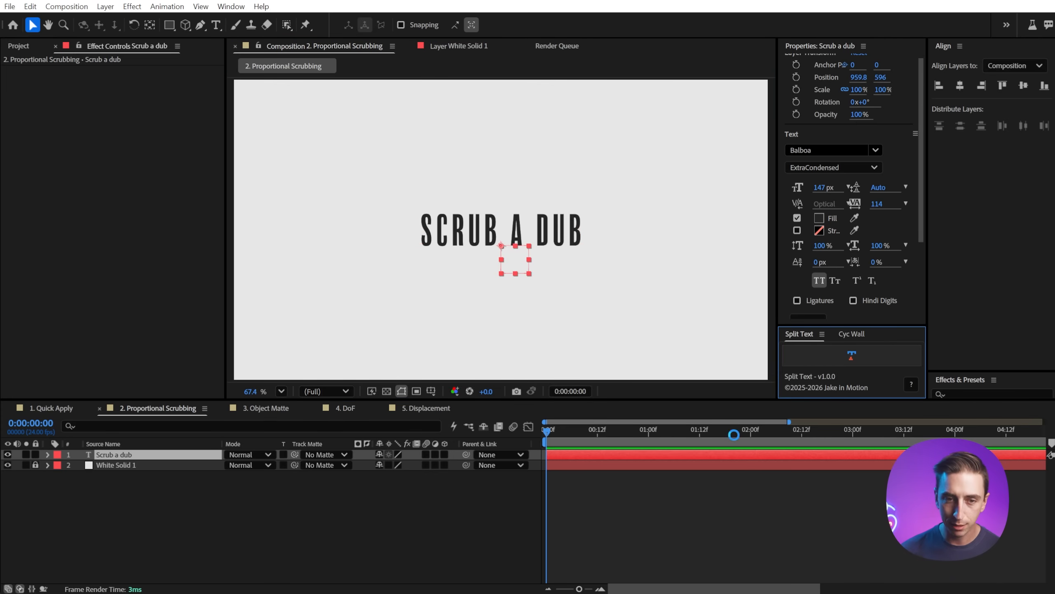
# Step: Try moving the null that controls all the split letters and undo the move
pyautogui.moveTo(526, 265); pyautogui.dragTo(547, 237)
pyautogui.hotkey('ctrl', 'z')
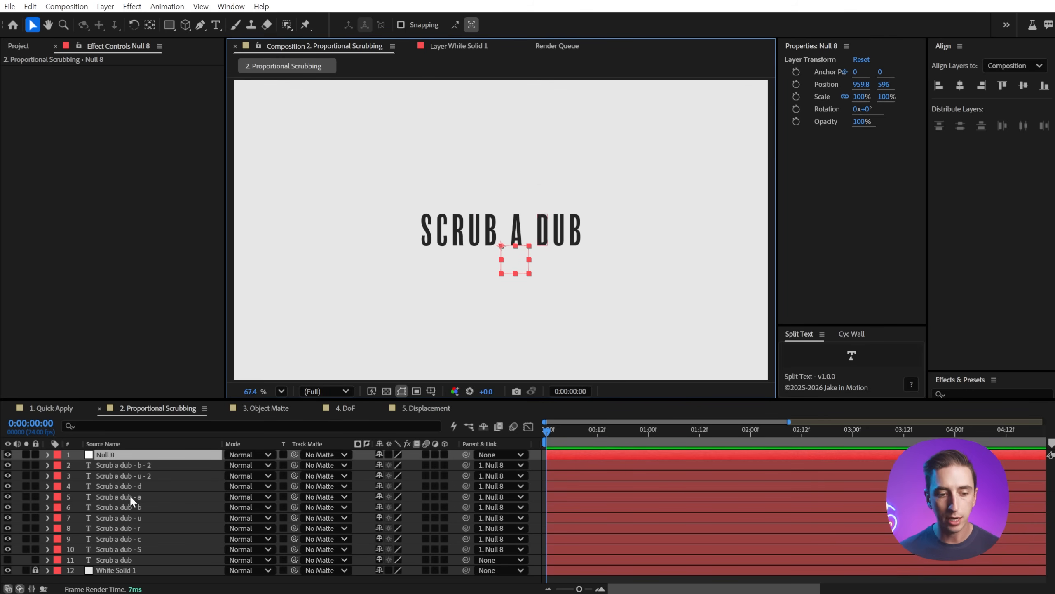
# Step: Check the original text layer and the controller null, and list the layers by layer name instead of source name
pyautogui.click(129, 560)
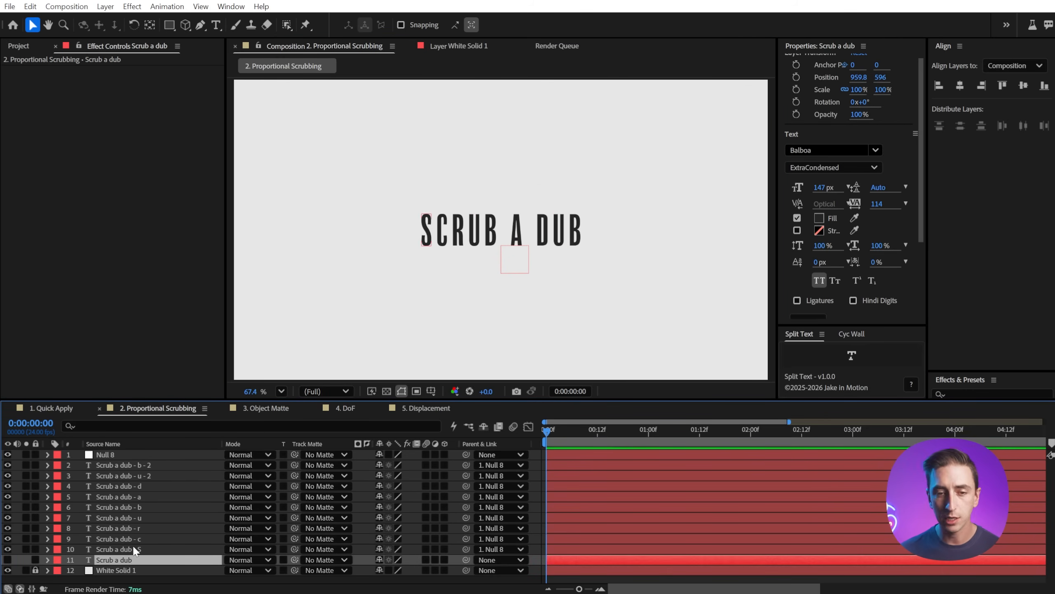
pyautogui.click(103, 455)
pyautogui.click(120, 444)
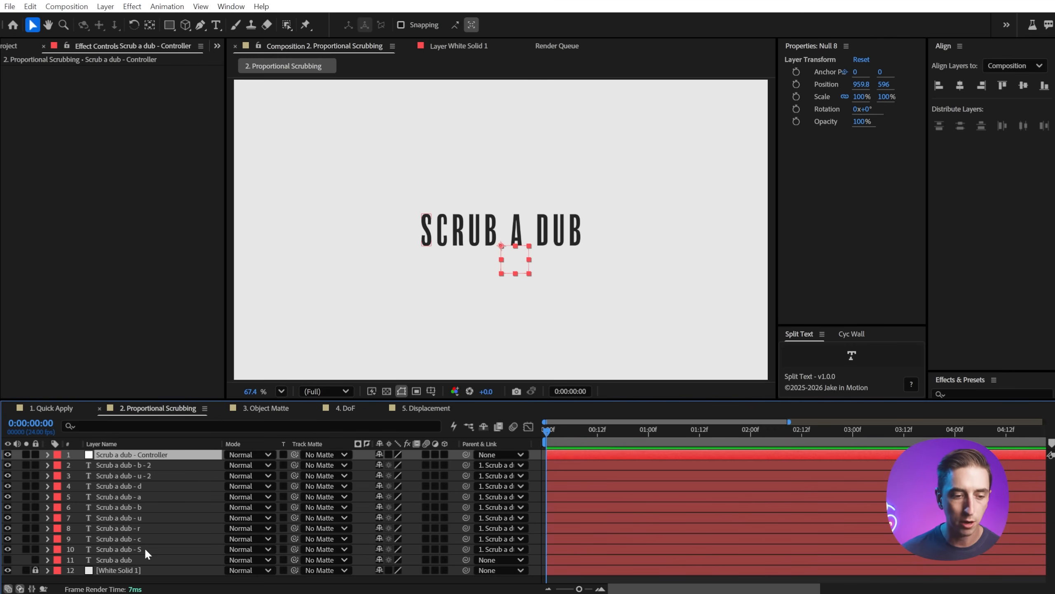
# Step: Try moving the letter D on its own in the composition and undo the move
pyautogui.click(139, 550)
pyautogui.keyDown('shift'); pyautogui.click(139, 466); pyautogui.keyUp('shift')
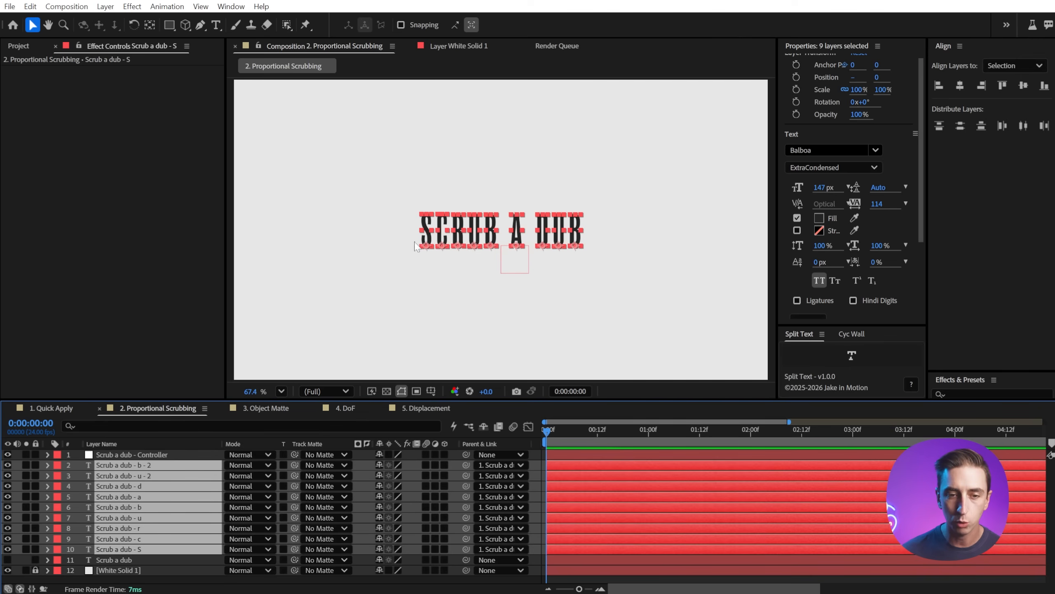
pyautogui.press('F2')
pyautogui.click(83, 487)
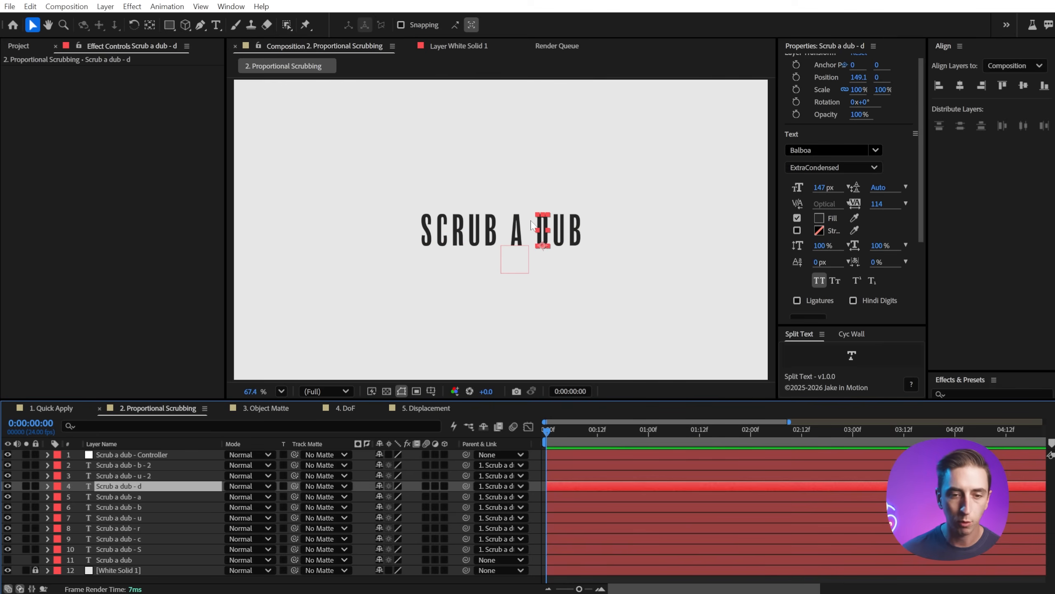
pyautogui.moveTo(540, 232); pyautogui.dragTo(585, 219)
pyautogui.hotkey('ctrl', 'z')
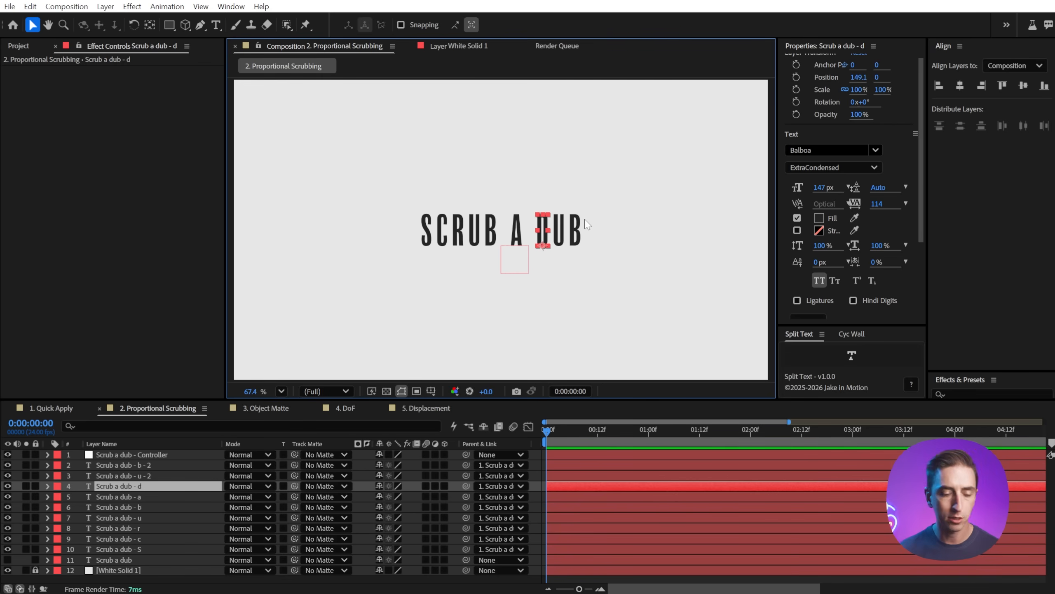
# Step: Reveal the Position property of all nine letter layers and select every one of them
pyautogui.click(119, 549)
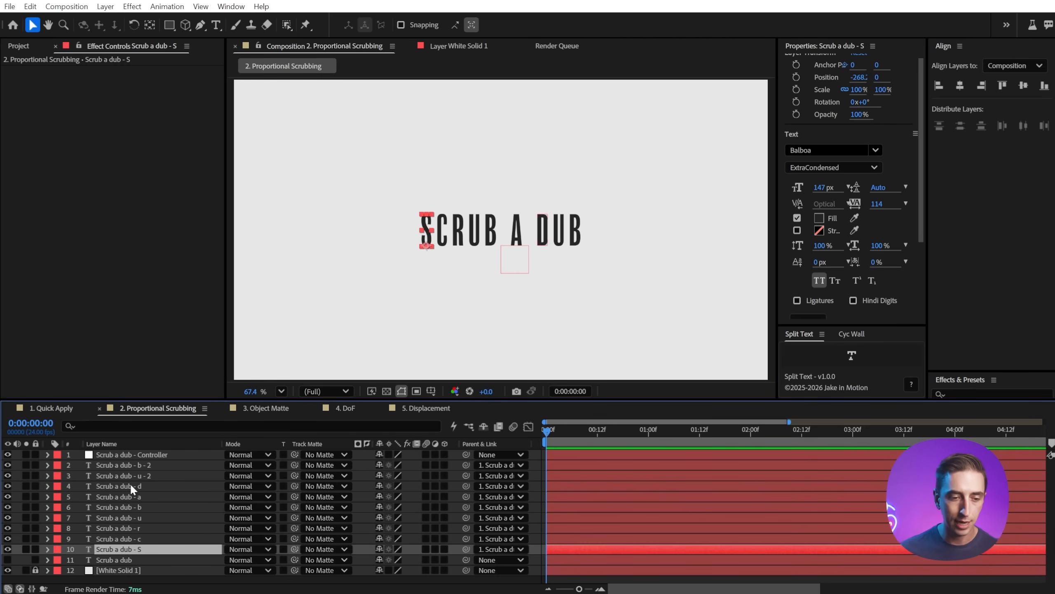
pyautogui.keyDown('shift'); pyautogui.click(123, 464); pyautogui.keyUp('shift')
pyautogui.press('p')
pyautogui.scroll(-5, 135, 510)
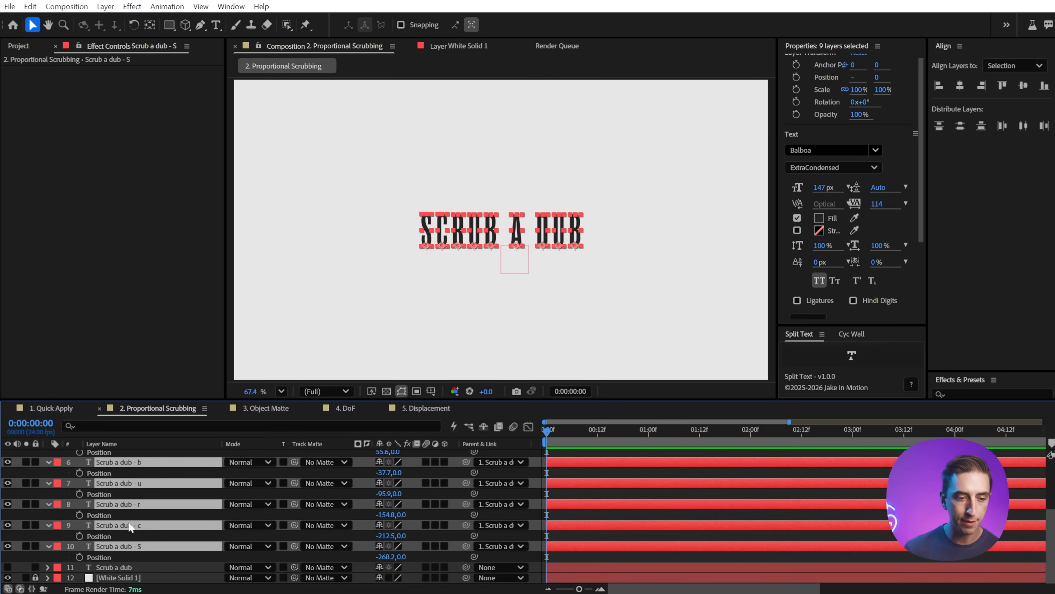
pyautogui.click(84, 557)
pyautogui.moveTo(68, 558); pyautogui.dragTo(142, 474)
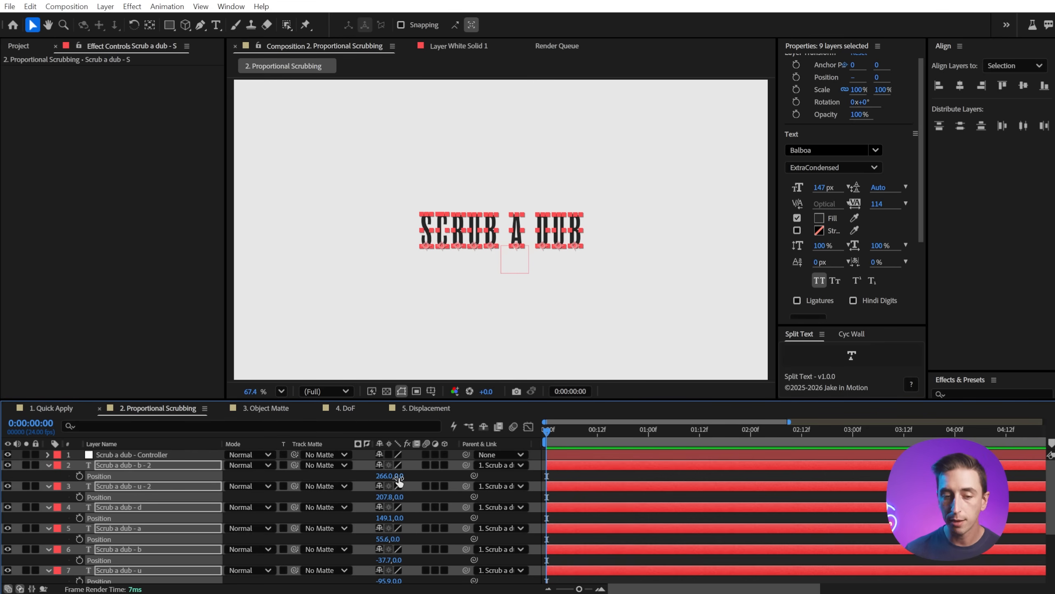
# Step: Try proportionally scrubbing the letters' X and Y positions to spread and slant the word, and undo the position changes
pyautogui.moveTo(399, 478); pyautogui.dragTo(535, 407)
pyautogui.moveTo(617, 404); pyautogui.dragTo(550, 464)
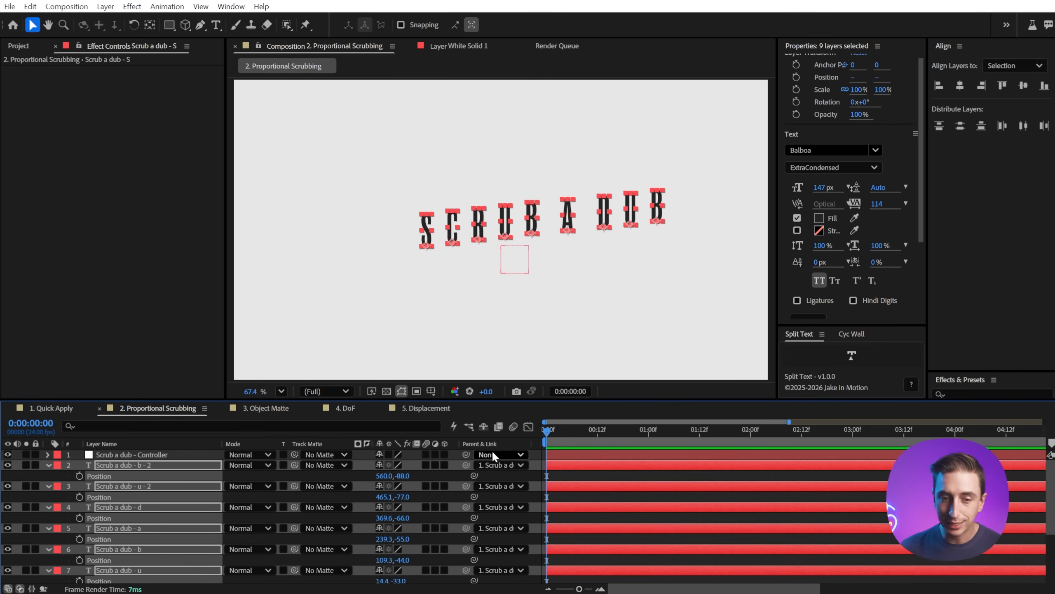
pyautogui.moveTo(402, 482); pyautogui.dragTo(485, 483)
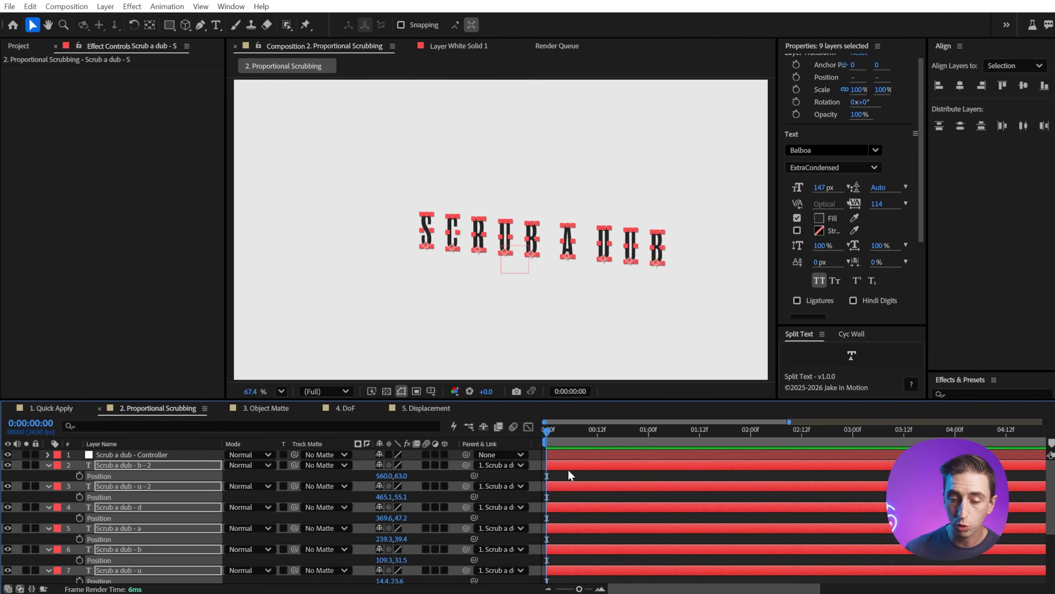
pyautogui.moveTo(562, 464); pyautogui.dragTo(618, 477)
pyautogui.hotkey('ctrl', 'z')
pyautogui.hotkey('ctrl', 'z')
pyautogui.hotkey('ctrl', 'z')
pyautogui.hotkey('ctrl', 'z')
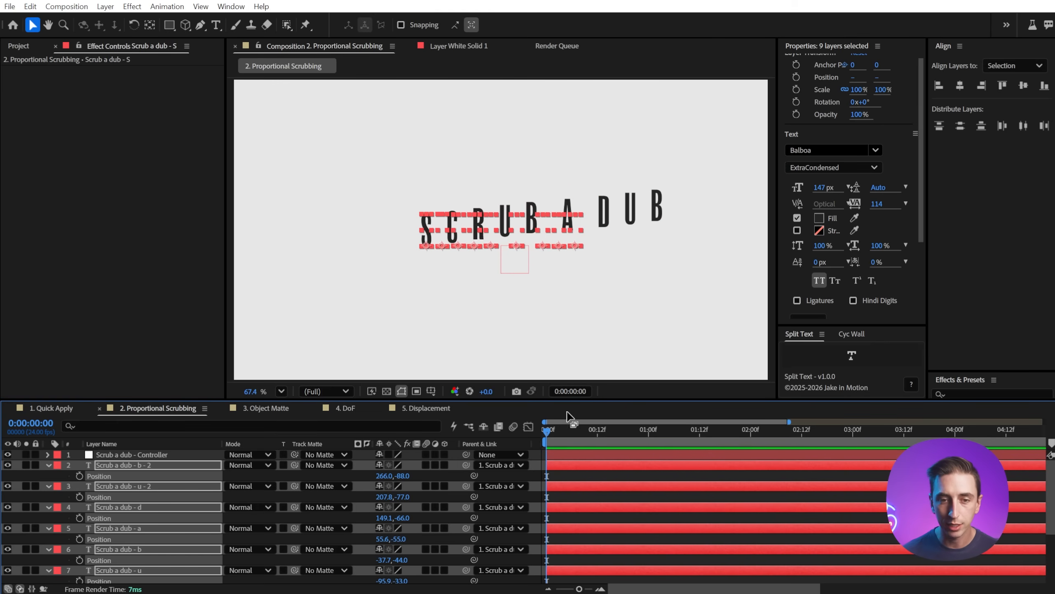
# Step: Set Position keyframes on all nine letter layers at 0:00:02:00
pyautogui.moveTo(558, 434); pyautogui.dragTo(750, 442)
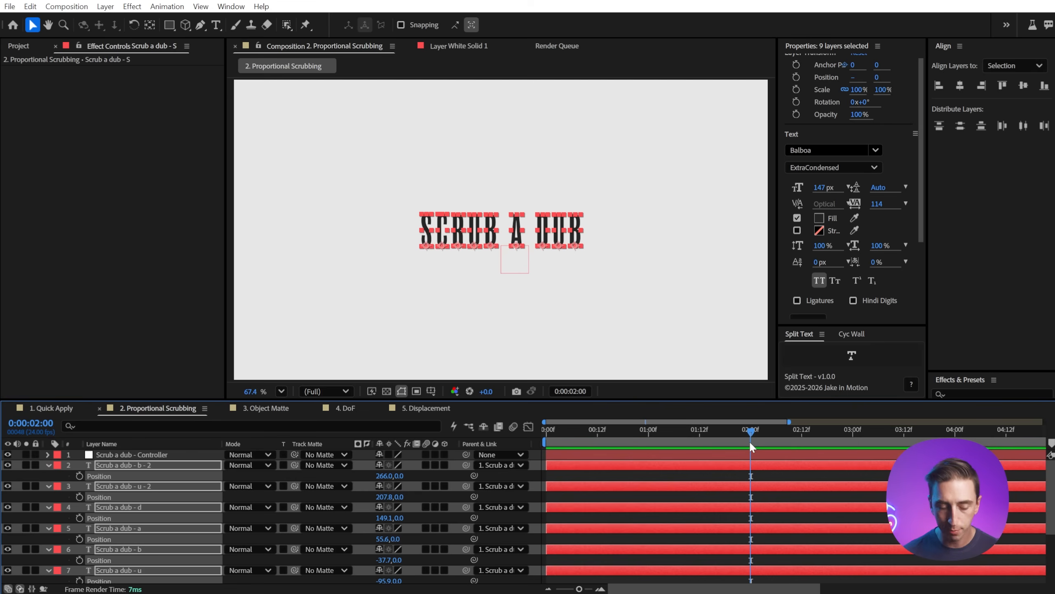
pyautogui.click(796, 77)
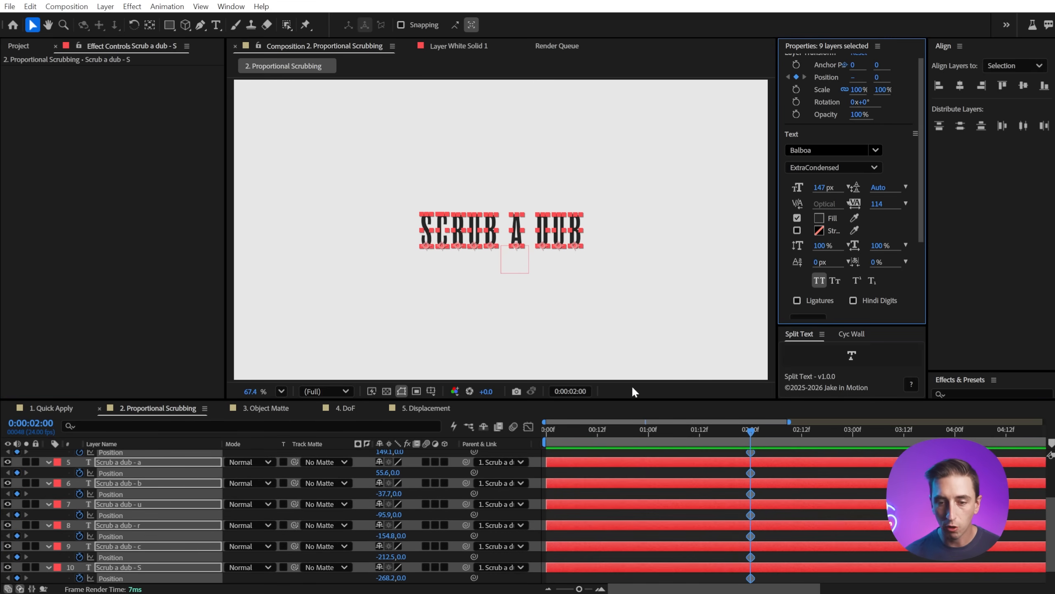
pyautogui.scroll(-1, 688, 525)
# Step: At 0:00:00:00, proportionally scrub the letters into a diagonal ending at 605, 368 and move them all down out of frame
pyautogui.moveTo(640, 431); pyautogui.dragTo(470, 445)
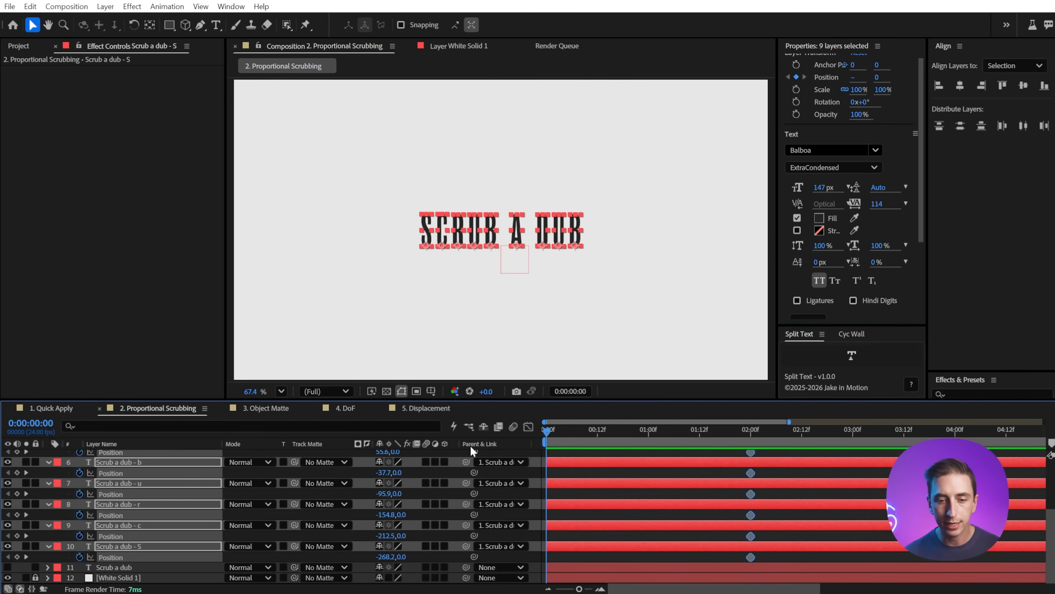
pyautogui.moveTo(712, 561); pyautogui.dragTo(789, 329)
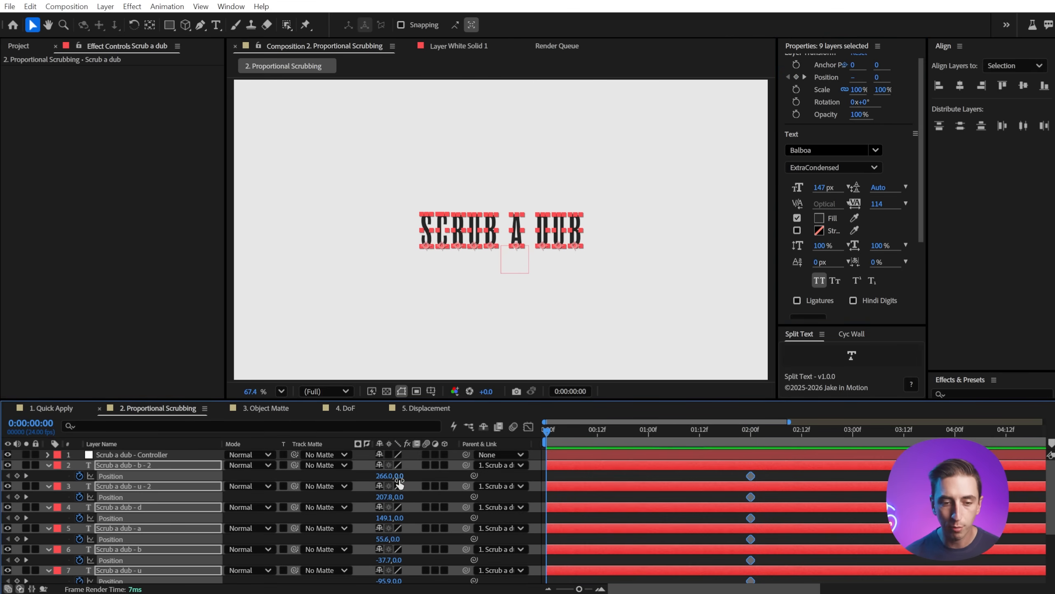
pyautogui.moveTo(402, 477); pyautogui.dragTo(574, 461)
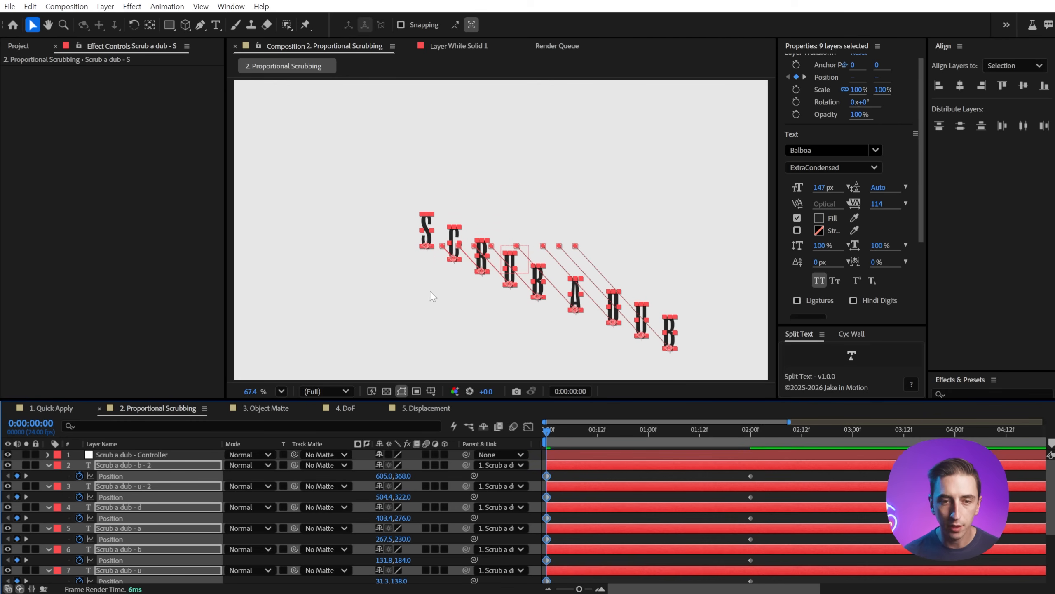
pyautogui.moveTo(428, 222); pyautogui.dragTo(451, 407)
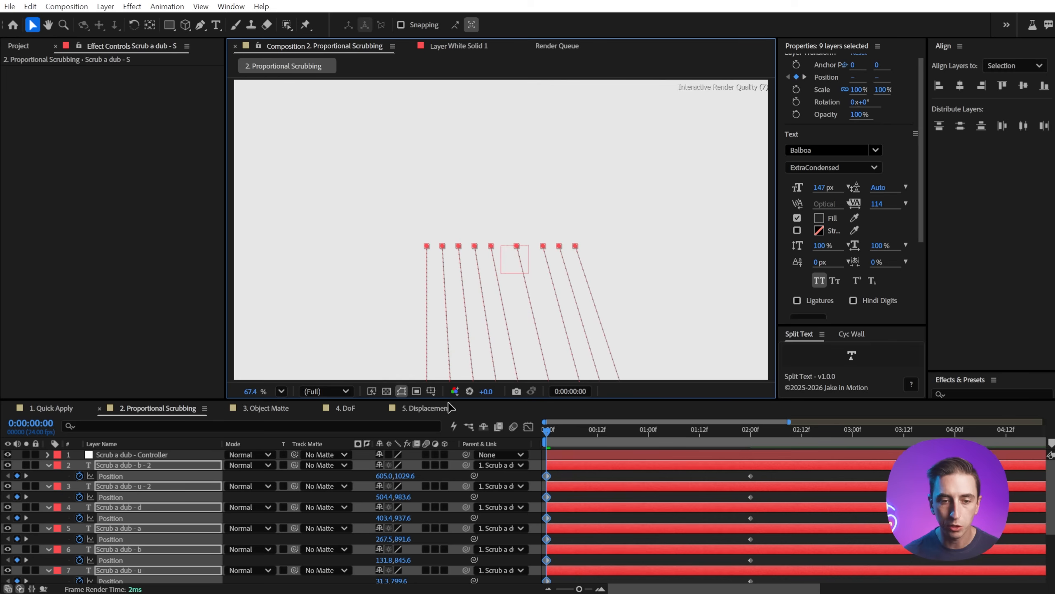
# Step: Ease the letters' Position keyframes at 0:00:02:00 in the speed graph with 100% influence
pyautogui.moveTo(784, 472); pyautogui.dragTo(708, 591)
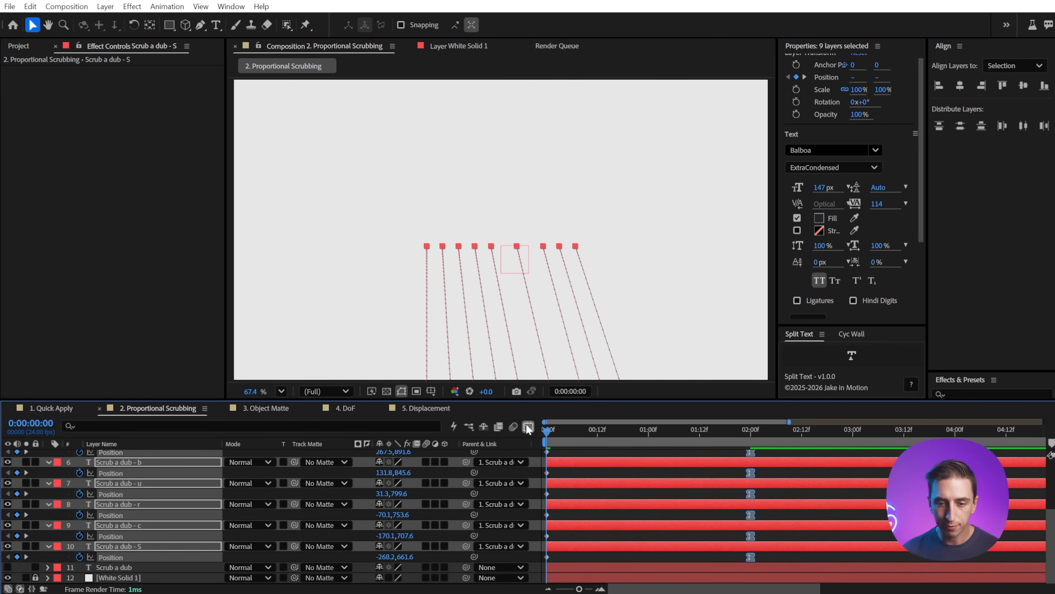
pyautogui.click(528, 428)
pyautogui.moveTo(722, 557); pyautogui.dragTo(633, 563)
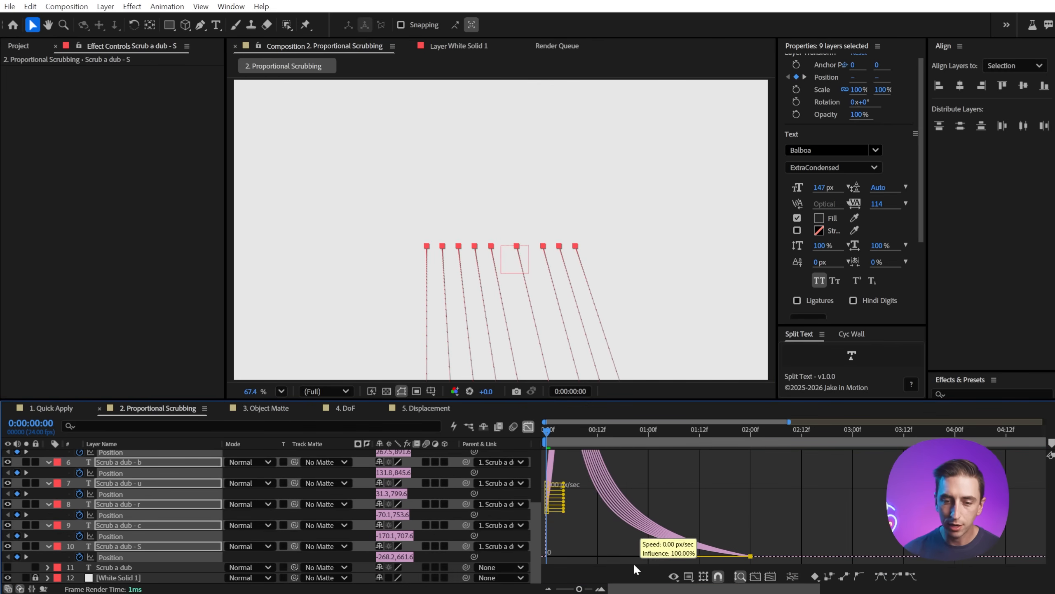
pyautogui.click(529, 427)
# Step: Stagger the nine letter layers proportionally in time, starting the first letter at 0:00 and the last about 20 frames in
pyautogui.click(583, 554)
pyautogui.click(577, 545)
pyautogui.scroll(4, 577, 545)
pyautogui.keyDown('shift'); pyautogui.click(571, 463); pyautogui.keyUp('shift')
pyautogui.moveTo(561, 460); pyautogui.dragTo(648, 460)
# Step: Preview the staggered letter animation, with the playhead moved to 0:00:03:05
pyautogui.press('space')
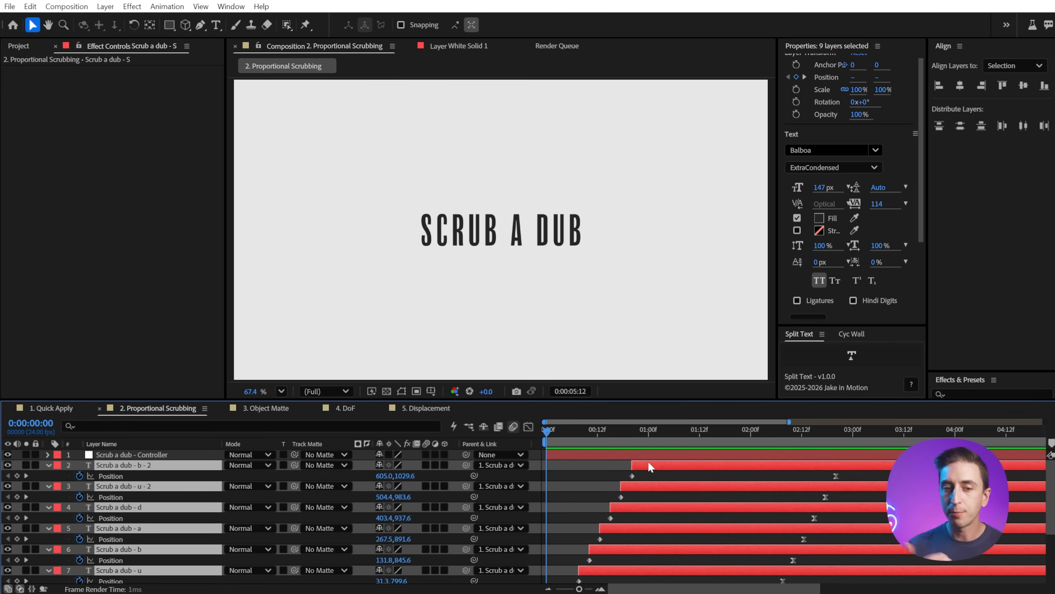
pyautogui.click(873, 431)
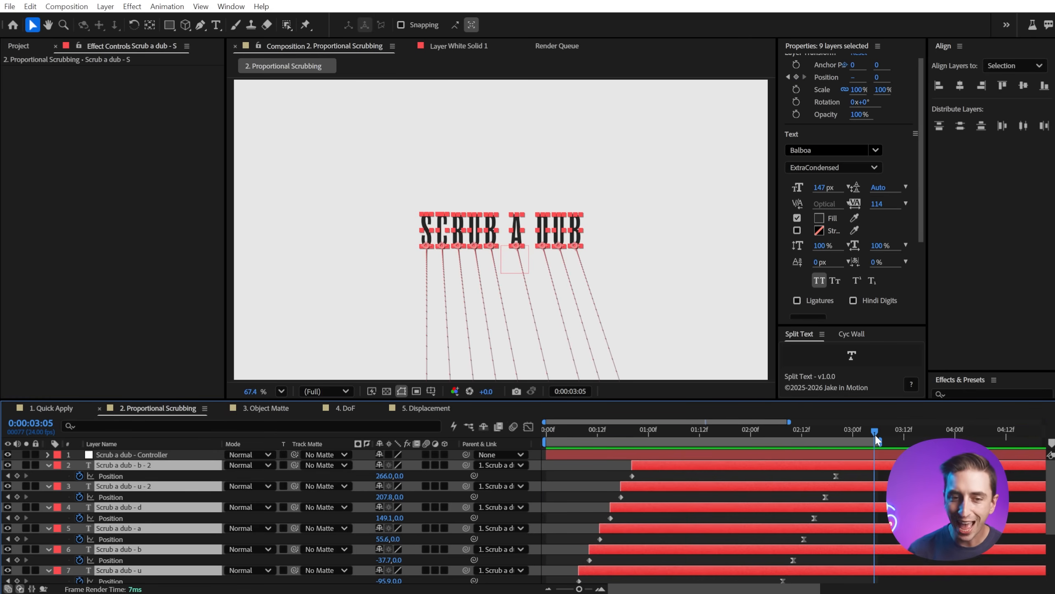
pyautogui.press('space')
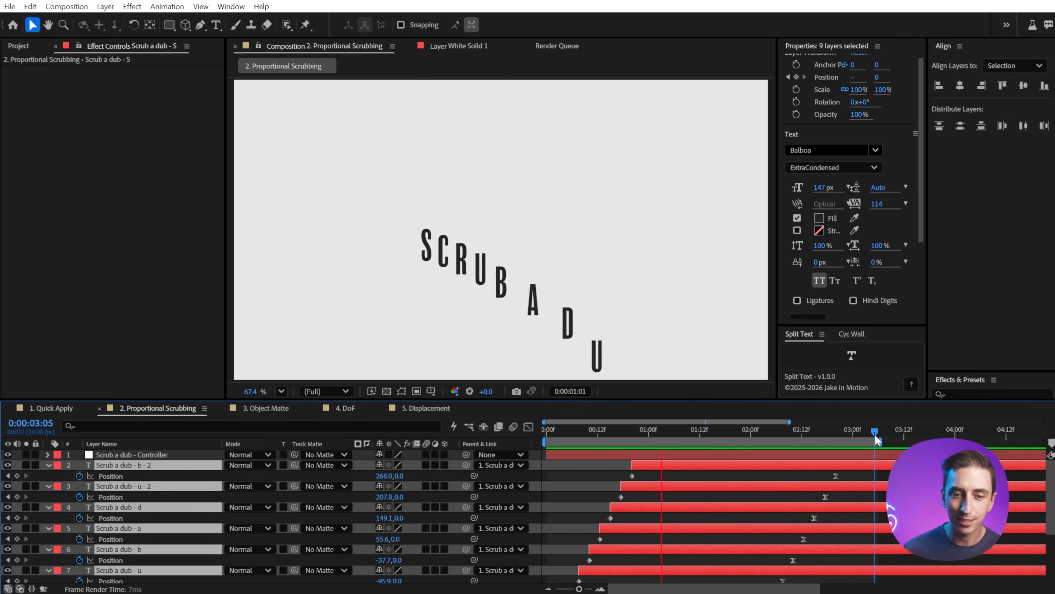
# Step: Shift the letters' ending Position keyframes proportionally in time so they land closely together just after 2 seconds, and preview the animation
pyautogui.moveTo(851, 474); pyautogui.dragTo(743, 453)
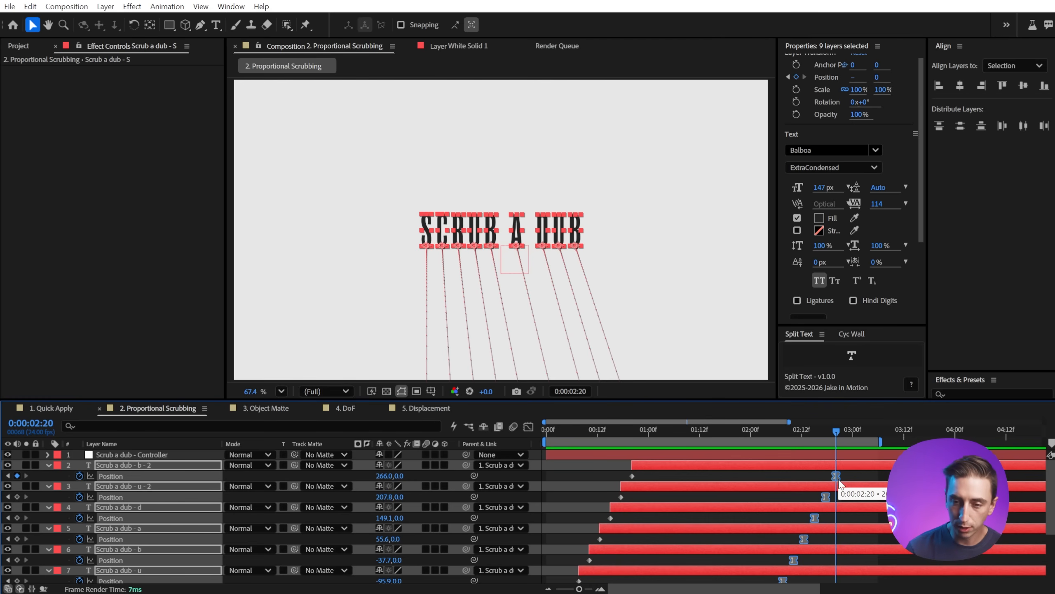
pyautogui.moveTo(836, 477); pyautogui.dragTo(768, 469)
pyautogui.moveTo(768, 433); pyautogui.dragTo(436, 465)
pyautogui.press('space')
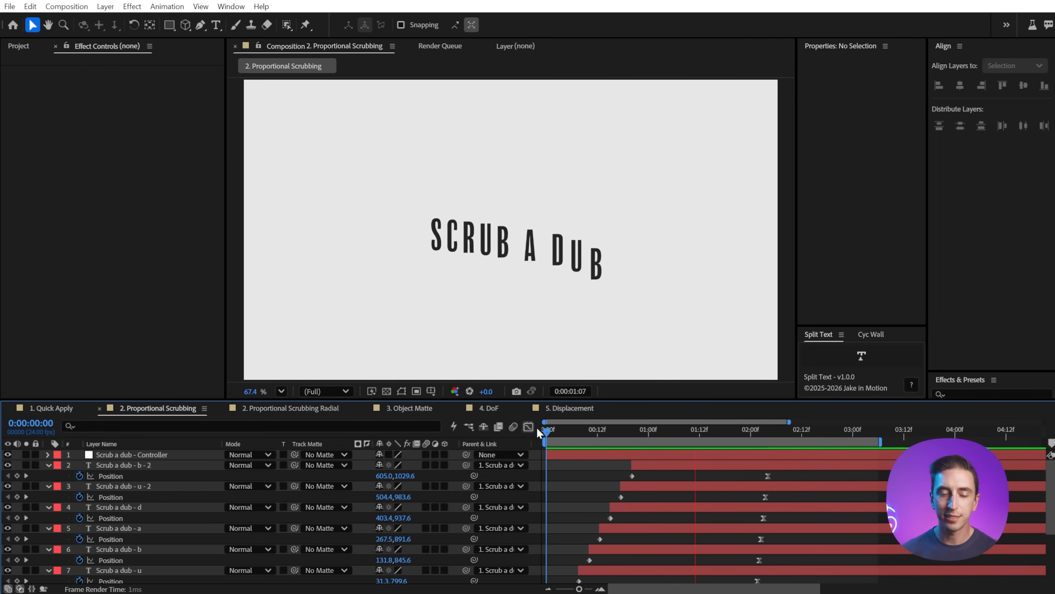
pyautogui.moveTo(538, 431); pyautogui.dragTo(819, 433)
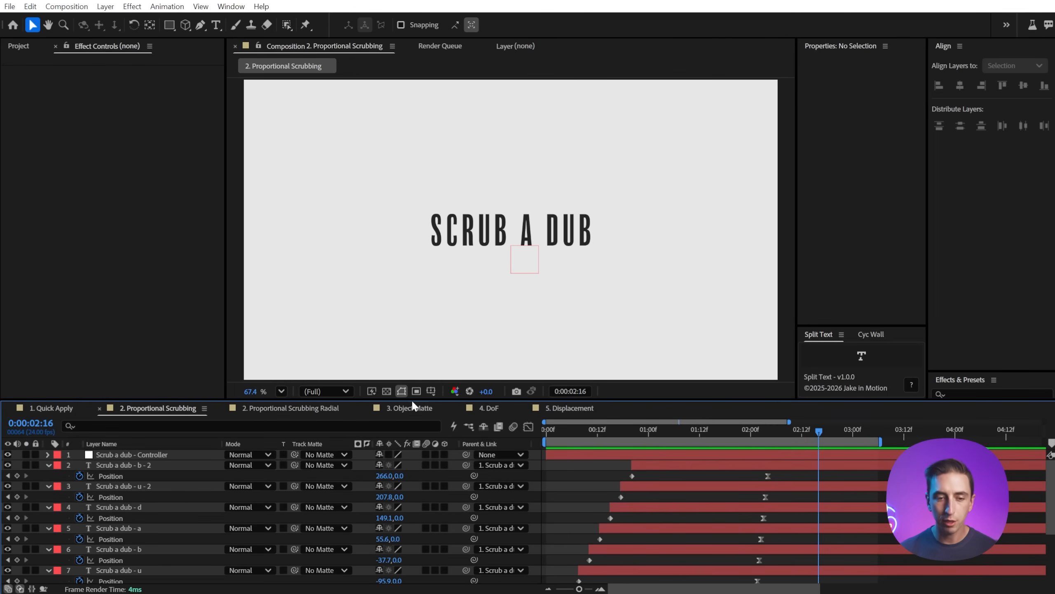
# Step: In the 2. Proportional Scrubbing Radial composition, set the letter layers' anchor point Y to 488 and move the text back to the frame's center
pyautogui.click(297, 408)
pyautogui.moveTo(587, 435); pyautogui.dragTo(542, 437)
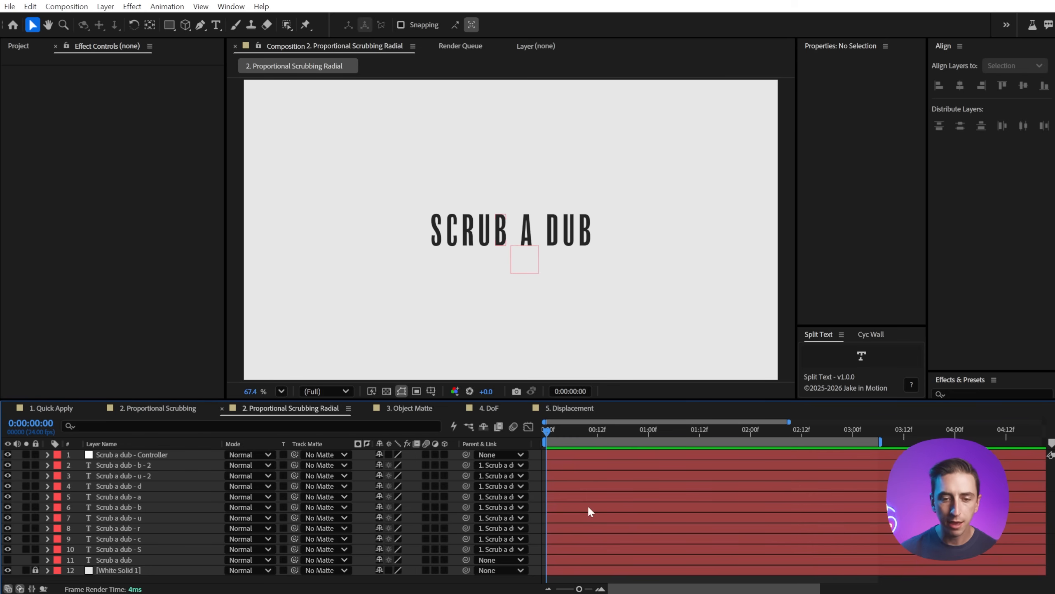
pyautogui.click(564, 561)
pyautogui.keyDown('shift'); pyautogui.click(561, 464); pyautogui.keyUp('shift')
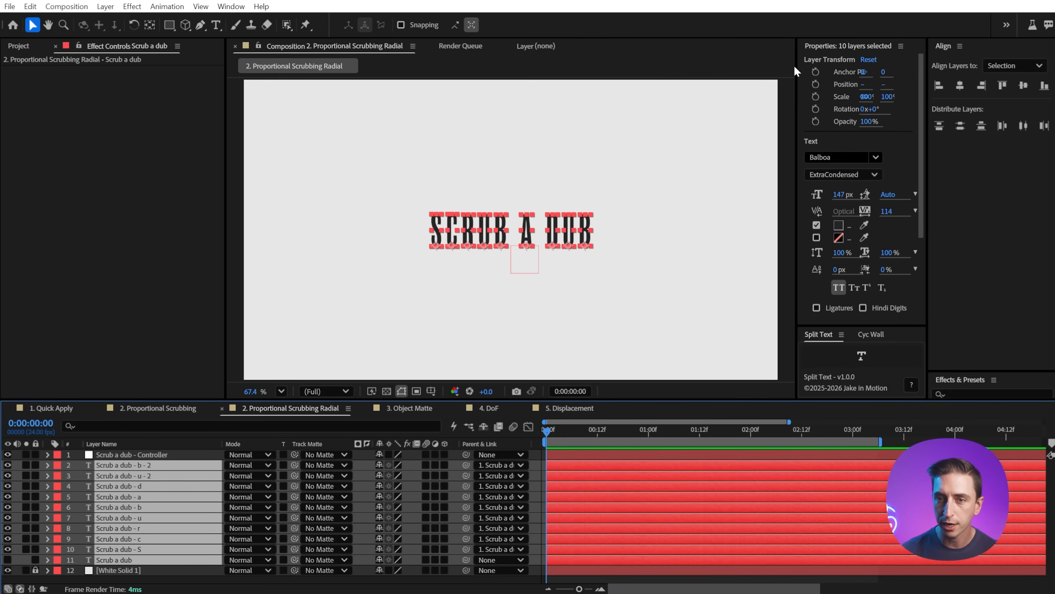
pyautogui.moveTo(795, 65); pyautogui.dragTo(645, 65)
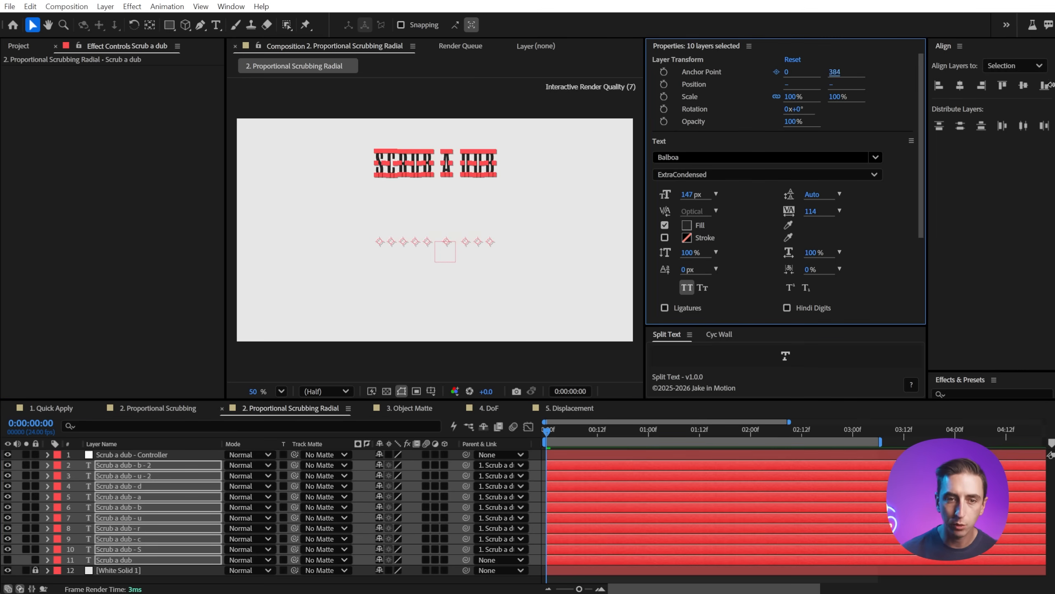
pyautogui.moveTo(449, 255); pyautogui.dragTo(446, 346)
# Step: Reveal Rotation on the nine letter layers and scrub it proportionally across all of them
pyautogui.click(138, 549)
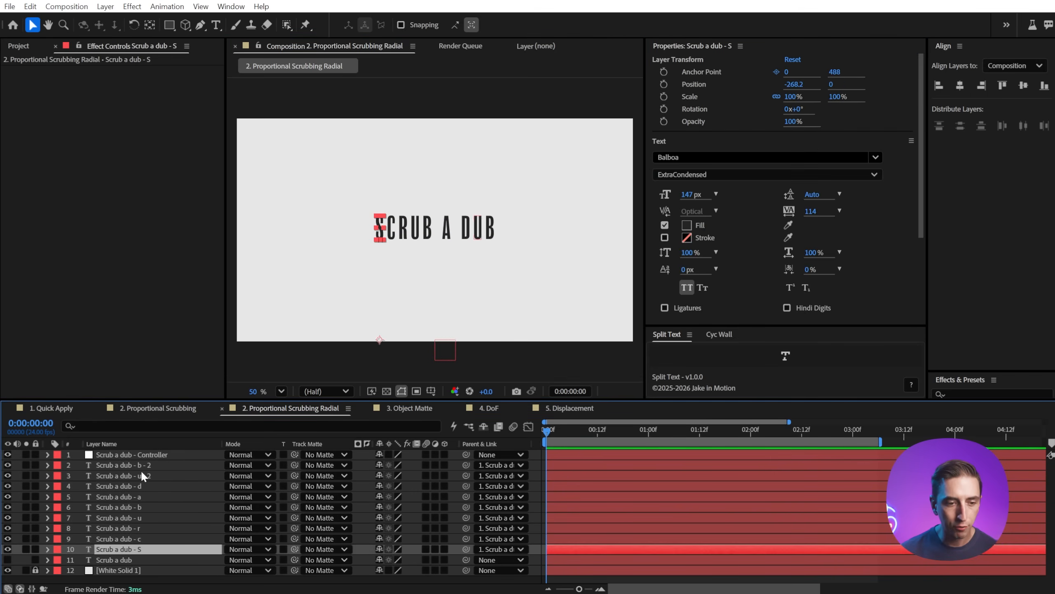
pyautogui.keyDown('shift'); pyautogui.click(143, 465); pyautogui.keyUp('shift')
pyautogui.press('r')
pyautogui.click(65, 557)
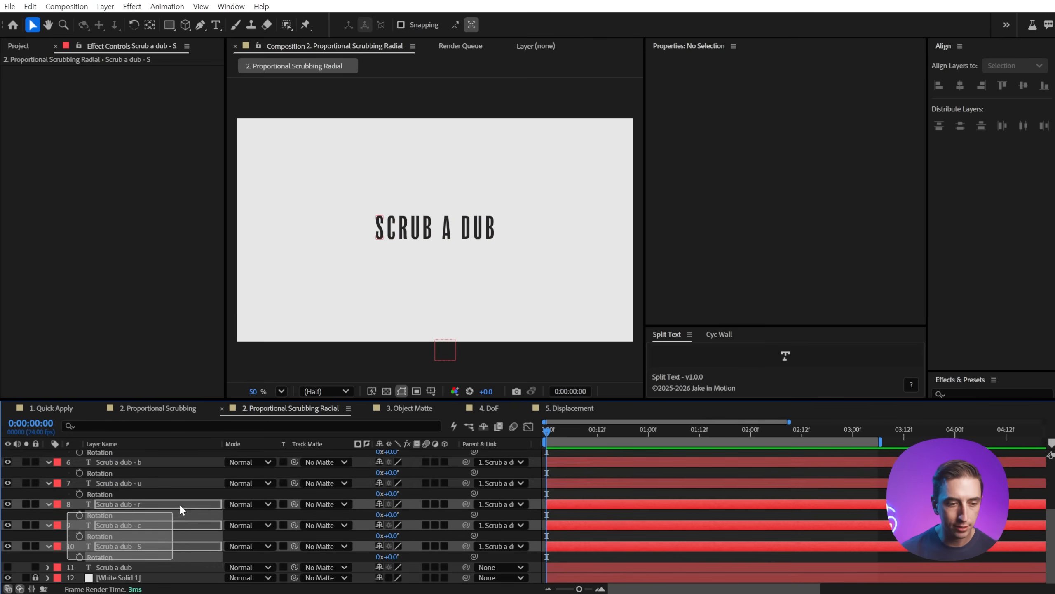
pyautogui.moveTo(196, 389); pyautogui.dragTo(174, 474)
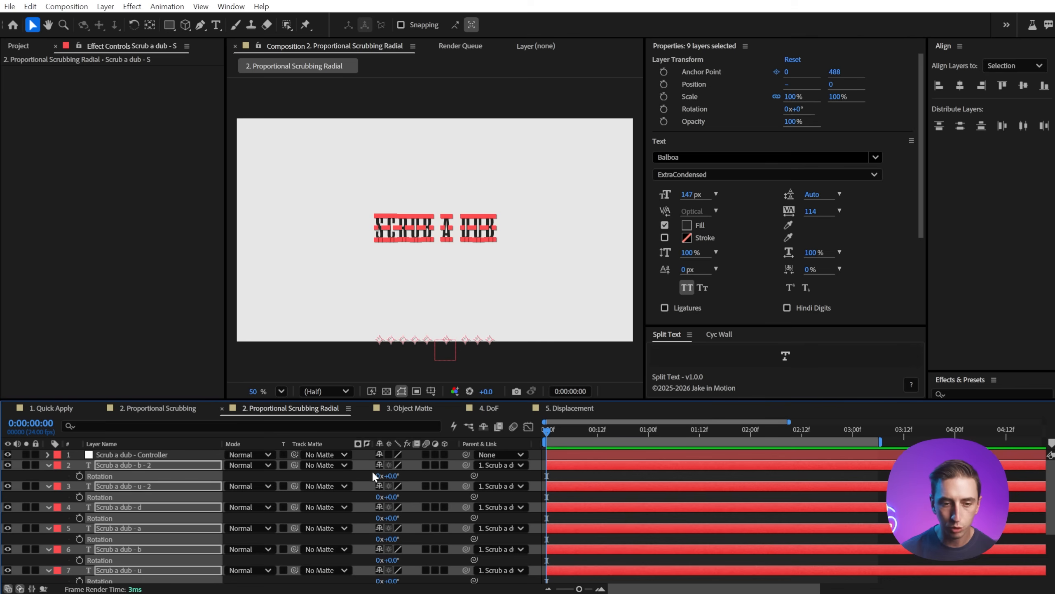
pyautogui.moveTo(397, 476); pyautogui.dragTo(466, 485)
# Step: Set the letters' X position to 0 and move their controller up in the frame
pyautogui.click(786, 85)
pyautogui.write('0')
pyautogui.press('Return')
pyautogui.moveTo(455, 359); pyautogui.dragTo(459, 279)
pyautogui.press('w')
pyautogui.press('v')
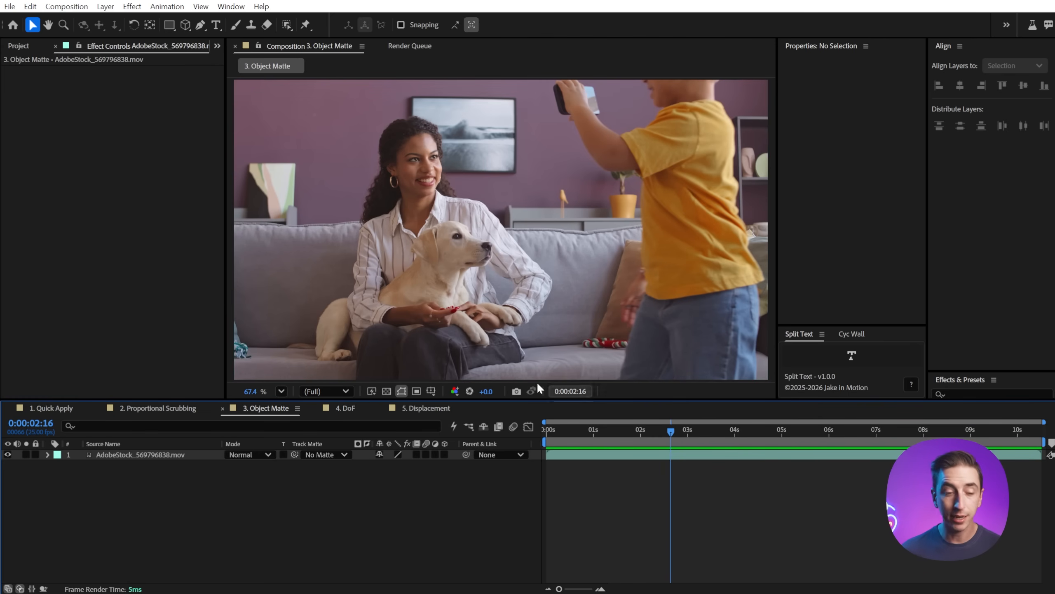
# Step: Open the AdobeStock_569796838.mov layer in its own viewer and select the woman and the dog with the Object Matte tool
pyautogui.click(133, 455)
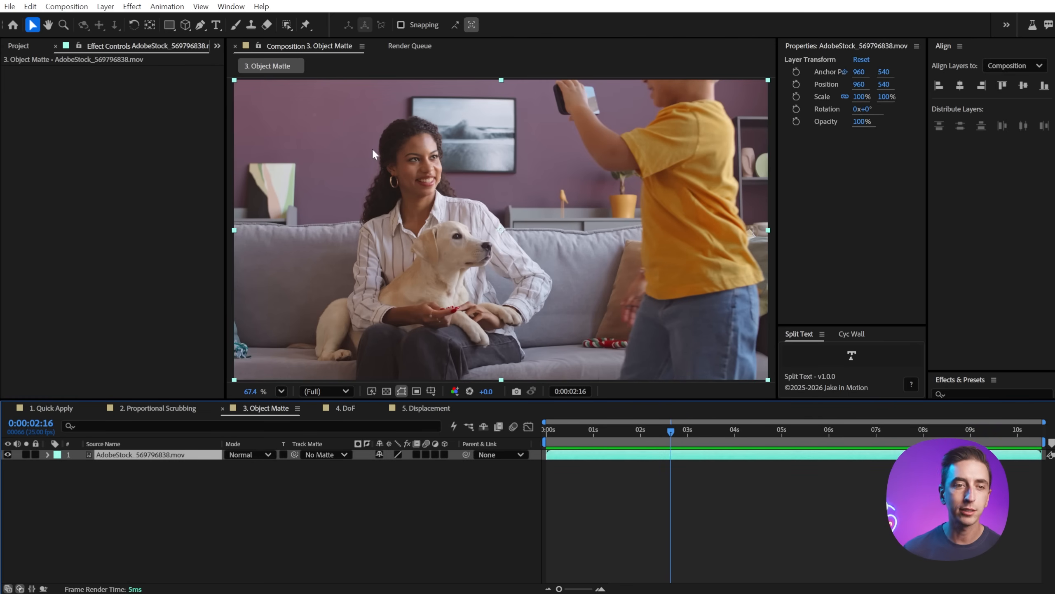
pyautogui.doubleClick(487, 222)
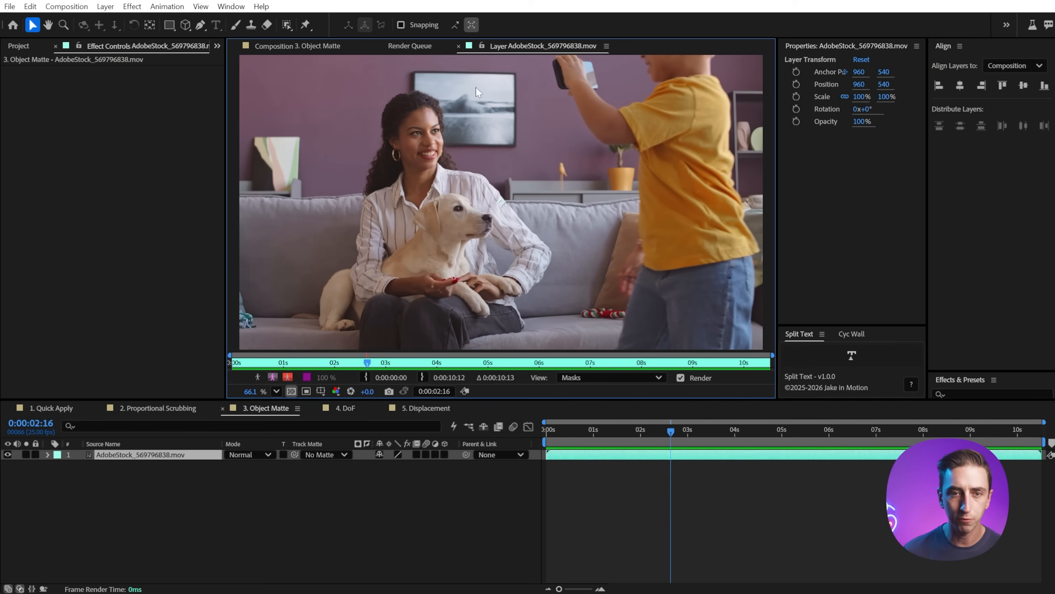
pyautogui.click(287, 25)
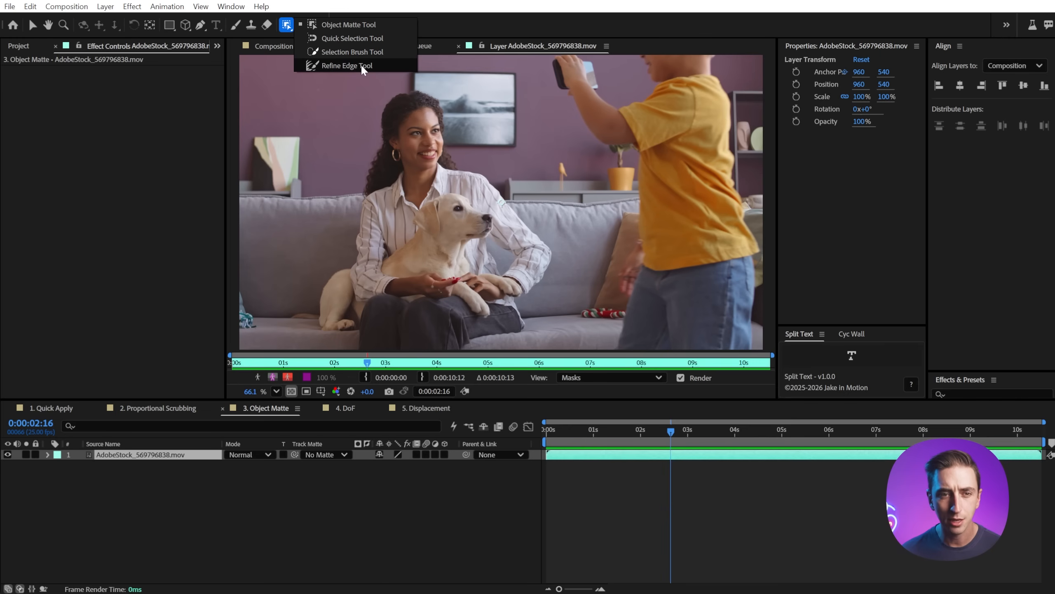
pyautogui.click(357, 26)
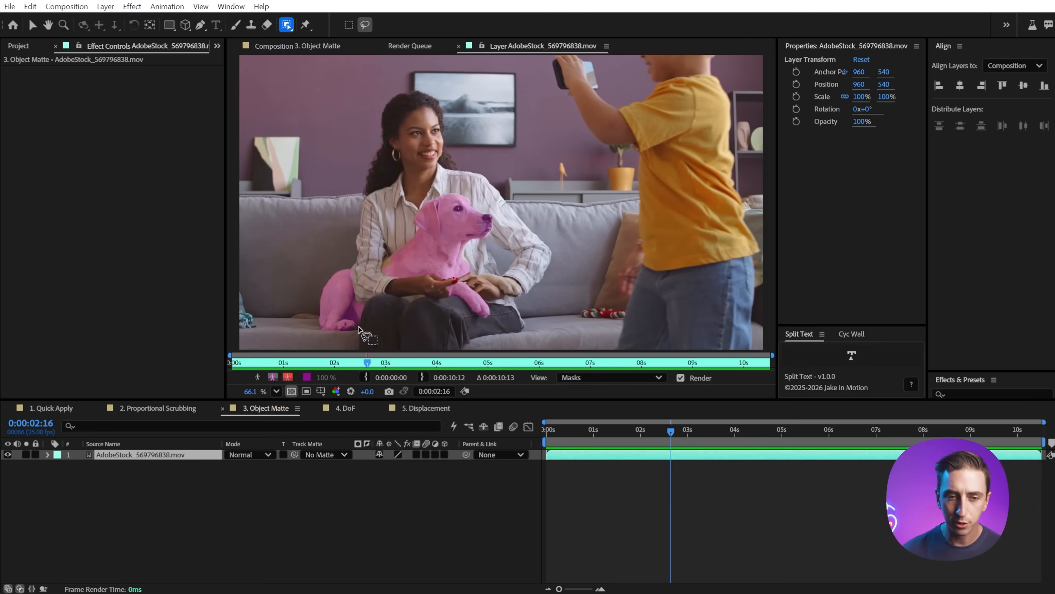
pyautogui.click(386, 258)
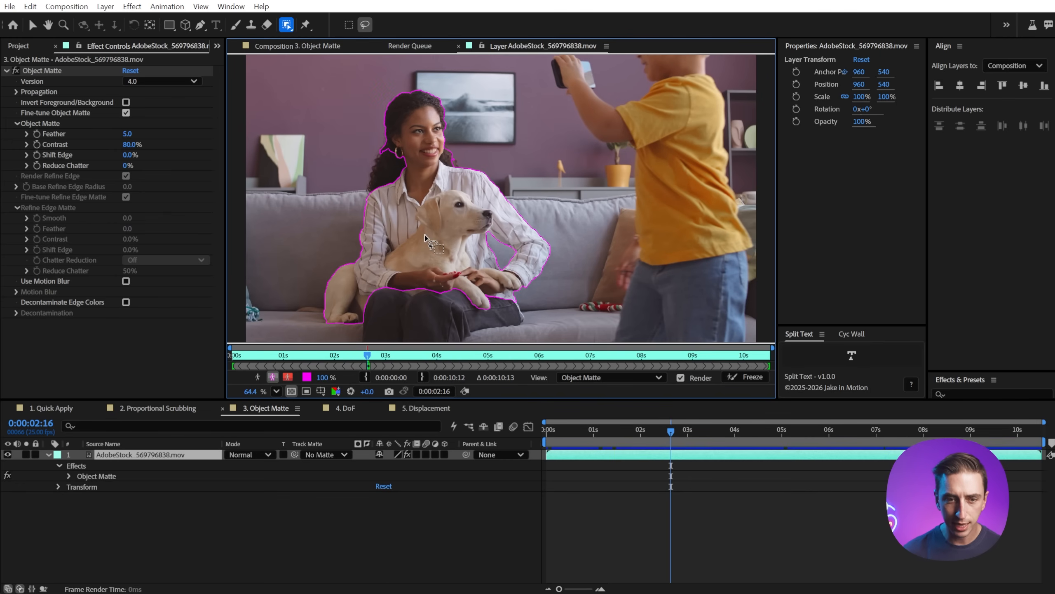
pyautogui.click(424, 303)
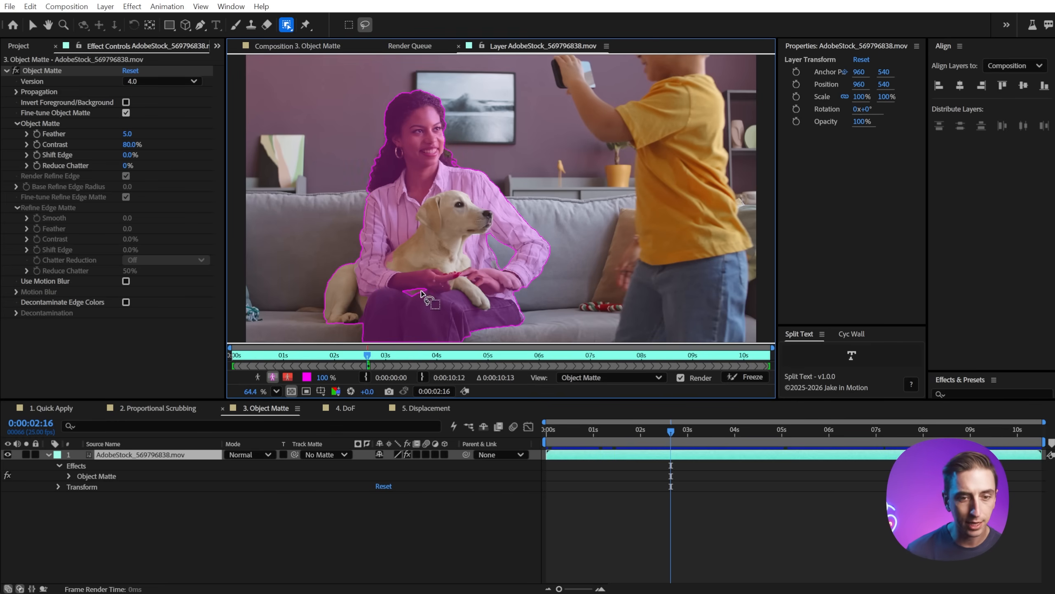
# Step: Add the small gap between the woman's forearm and her lap to the matte with lasso selections
pyautogui.scroll(4, 421, 290)
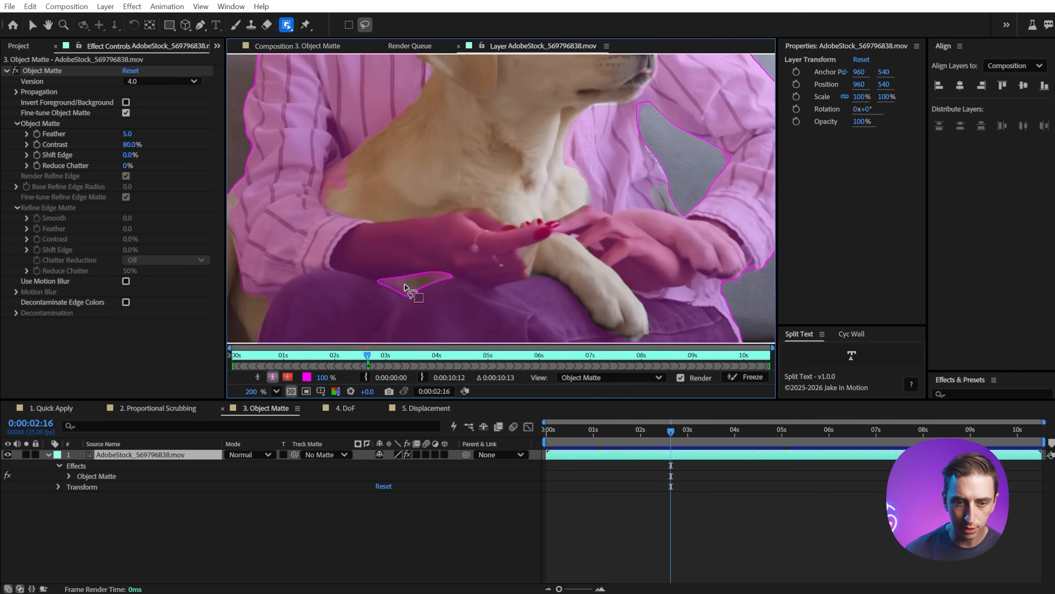
pyautogui.moveTo(370, 283); pyautogui.dragTo(445, 257)
pyautogui.moveTo(394, 296); pyautogui.dragTo(376, 287)
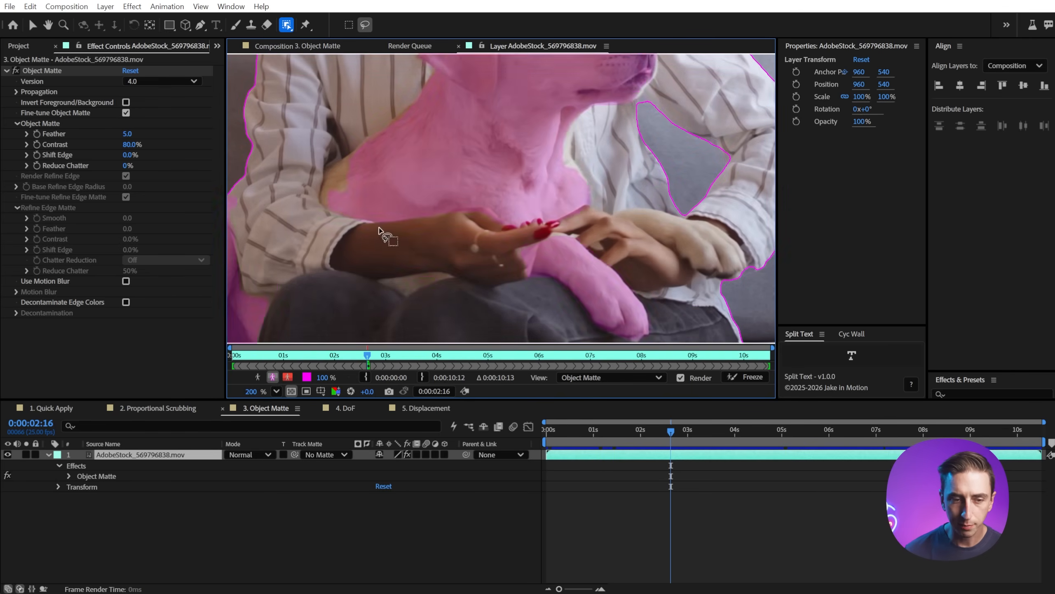
# Step: Inspect the matte around the woman and dog, alternating between the transparent view and the alpha boundary
pyautogui.click(258, 378)
pyautogui.click(272, 377)
pyautogui.click(272, 379)
pyautogui.moveTo(356, 195); pyautogui.dragTo(466, 328)
pyautogui.scroll(-2, 485, 205)
pyautogui.moveTo(528, 201); pyautogui.dragTo(476, 270)
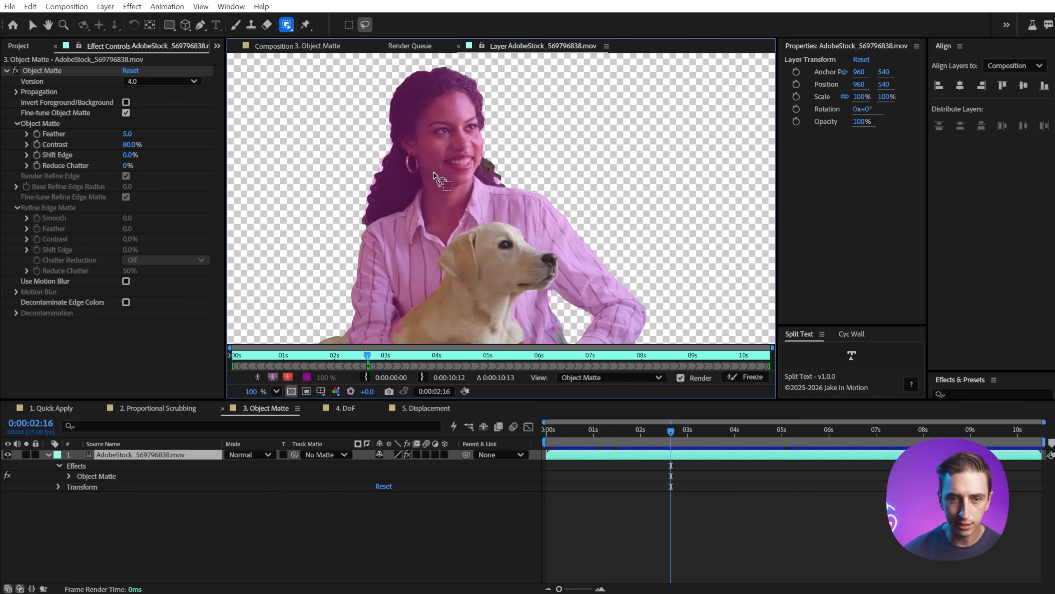
pyautogui.click(275, 377)
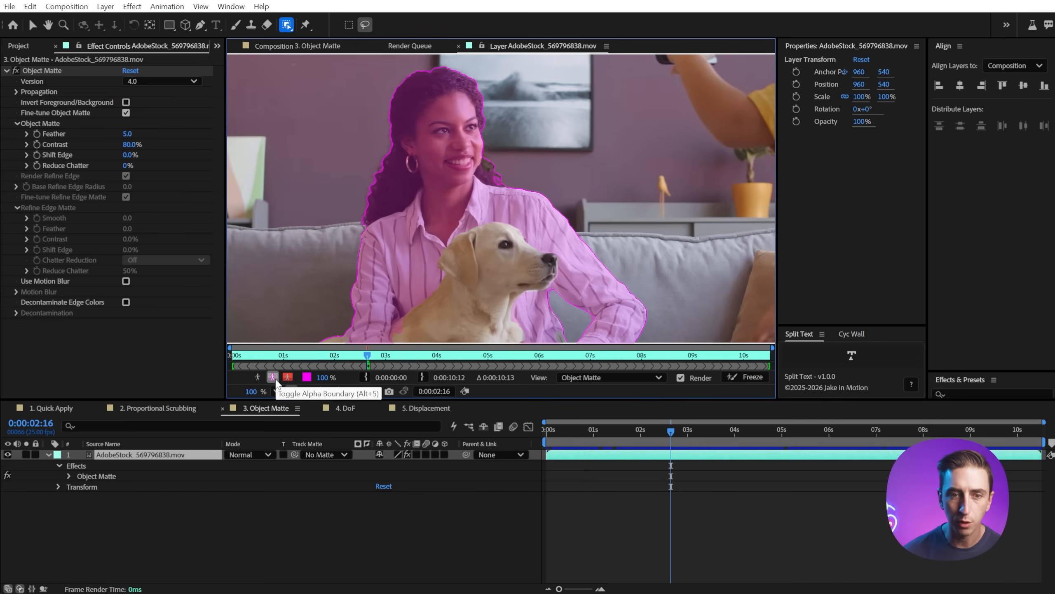
pyautogui.click(275, 377)
pyautogui.click(274, 377)
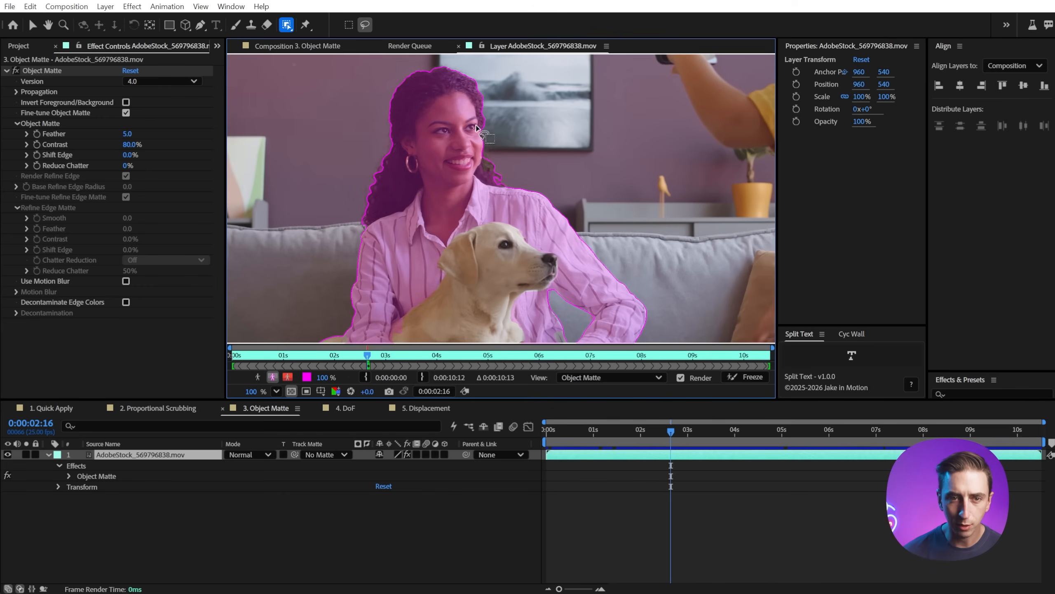
pyautogui.moveTo(554, 241); pyautogui.dragTo(616, 82)
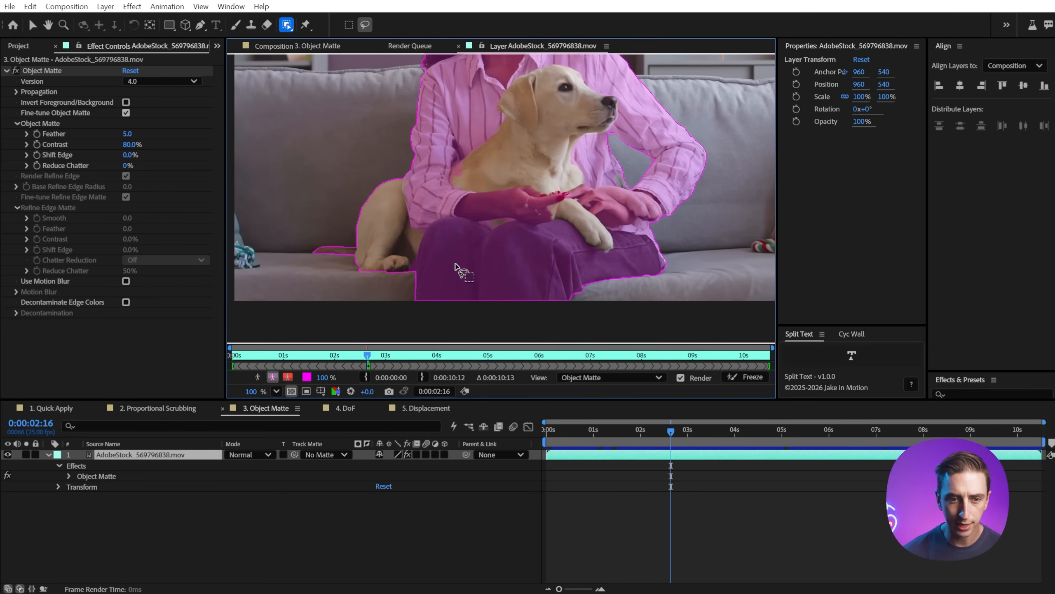
pyautogui.scroll(-2, 548, 205)
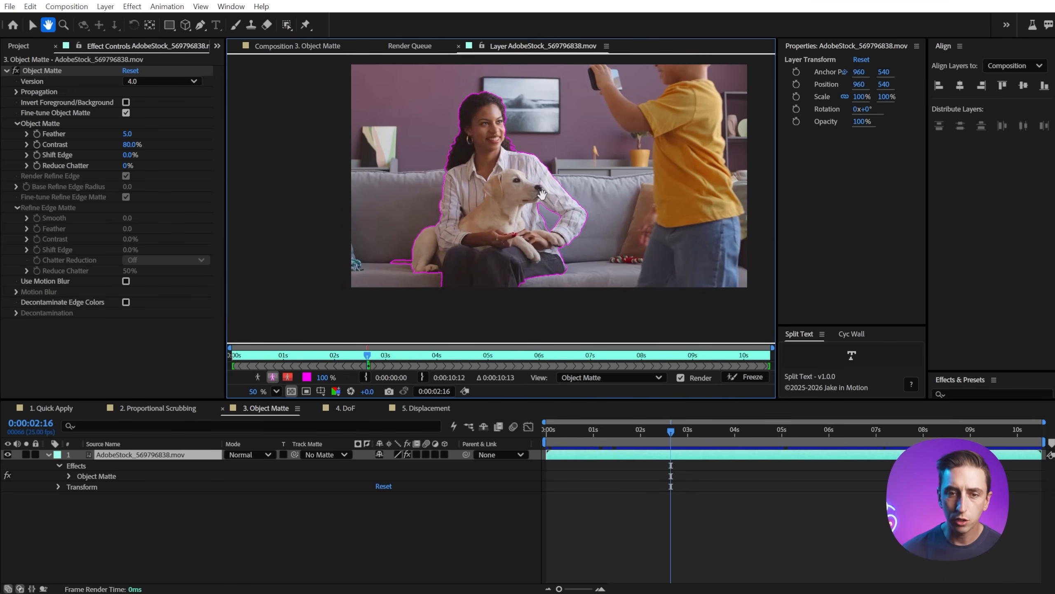
pyautogui.scroll(1, 511, 219)
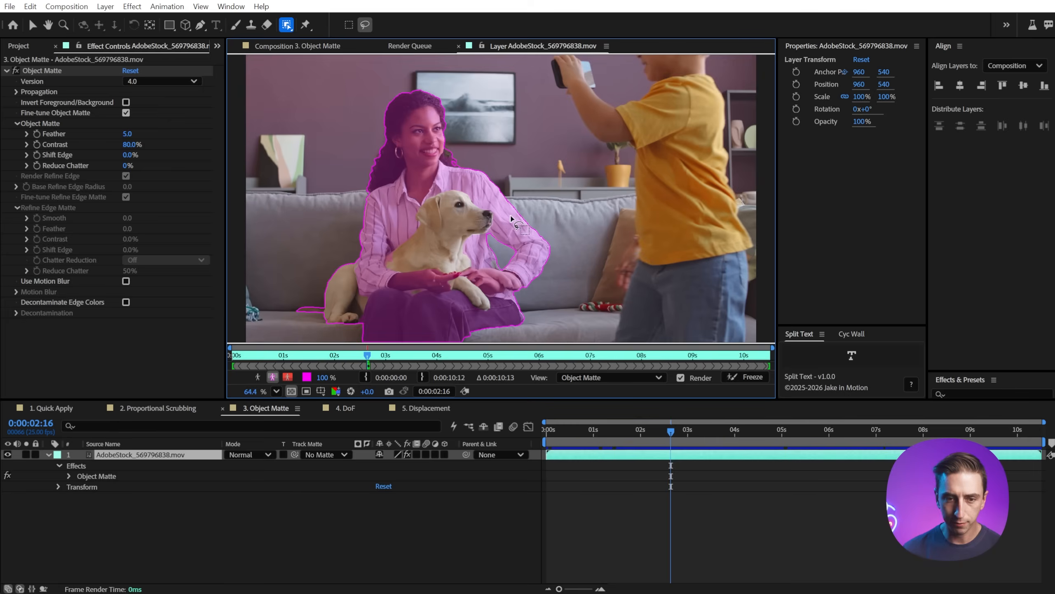
# Step: Propagate the matte back to 0:00:02:11 and forward to 0:00:02:21, checking the outline around the woman's hair
pyautogui.click(366, 354)
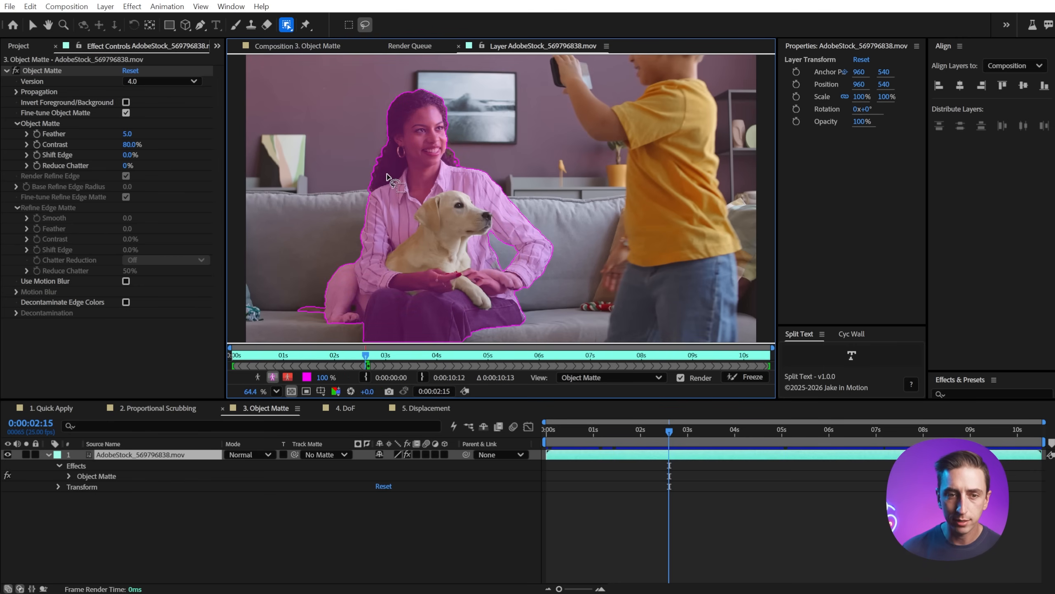
pyautogui.press('pageup')
pyautogui.press('pageup')
pyautogui.press('pageup')
pyautogui.press('pageup')
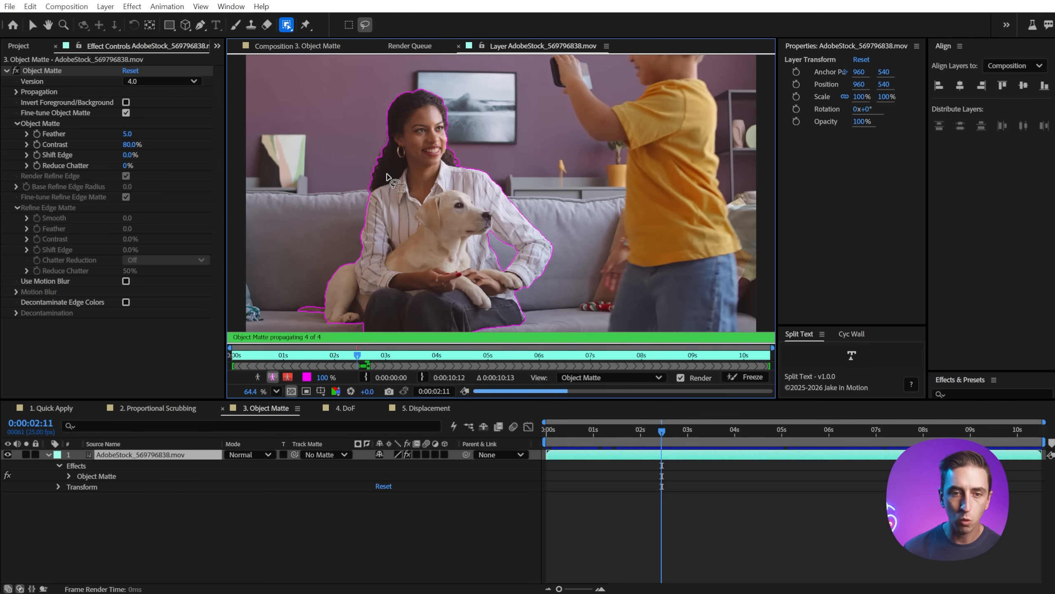
pyautogui.scroll(5, 419, 81)
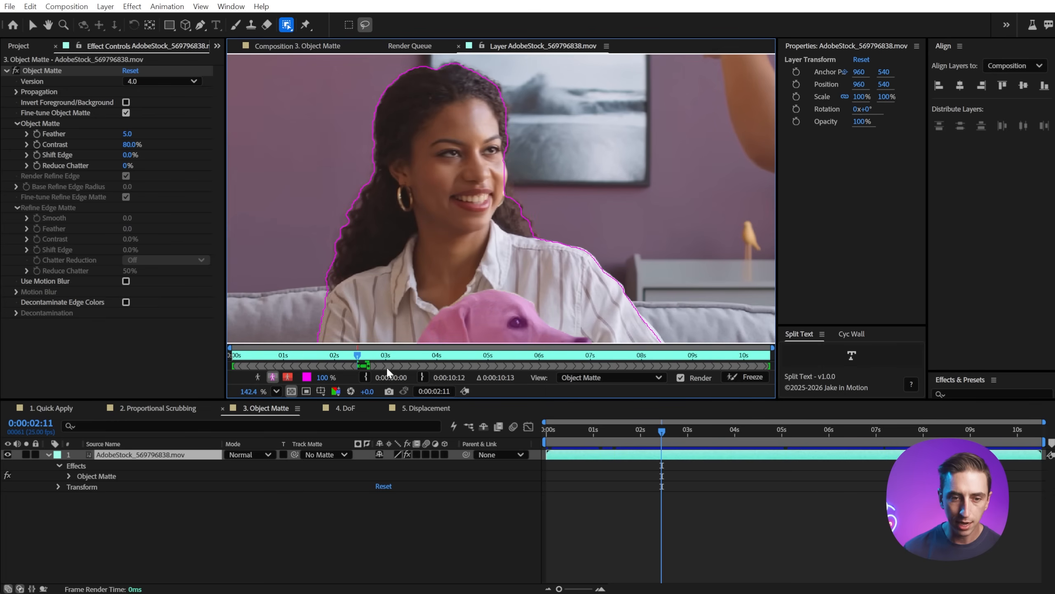
pyautogui.moveTo(360, 358); pyautogui.dragTo(382, 358)
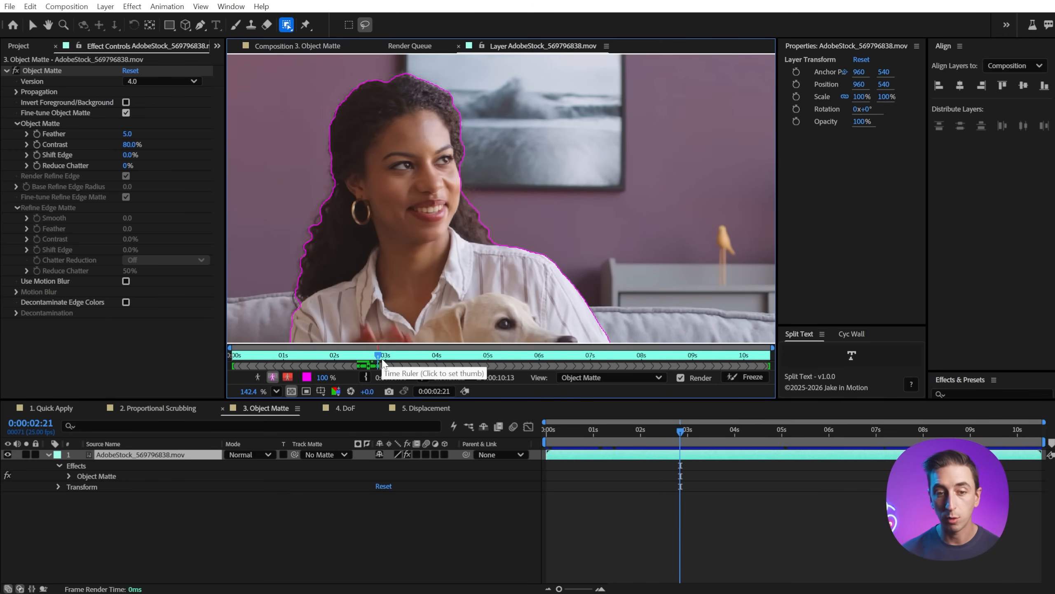
# Step: At 0:00:02:13, paint around the outer edge of the woman's hair with the Refine Edge tool
pyautogui.moveTo(378, 358); pyautogui.dragTo(361, 359)
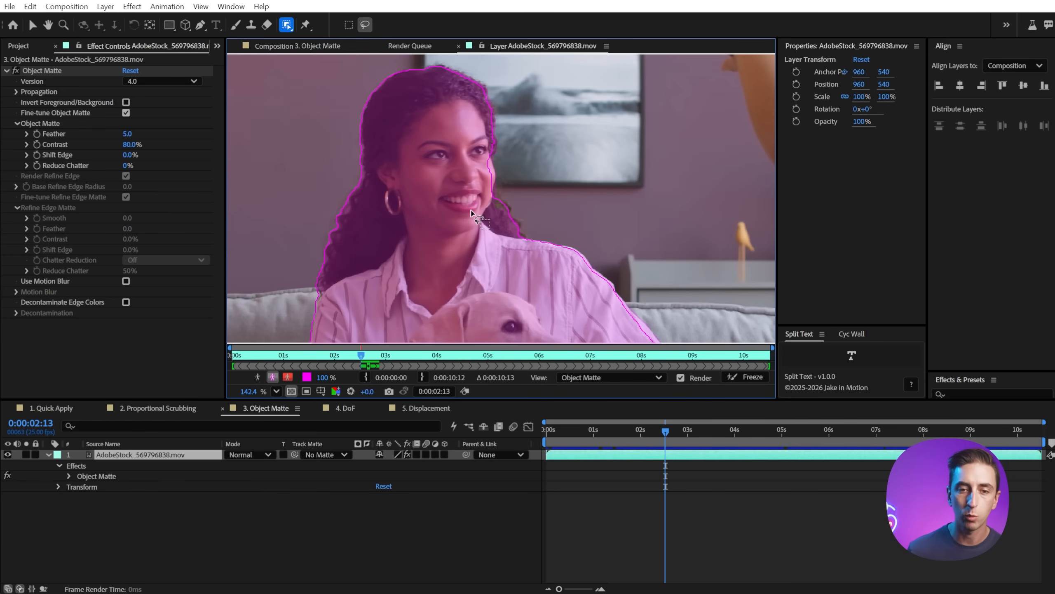
pyautogui.moveTo(286, 24); pyautogui.dragTo(328, 68)
pyautogui.moveTo(313, 287)
pyautogui.mouseDown()
pyautogui.moveTo(374, 91)
pyautogui.moveTo(403, 67)
pyautogui.moveTo(487, 81)
pyautogui.moveTo(506, 145)
pyautogui.moveTo(503, 195)
pyautogui.moveTo(524, 233)
pyautogui.mouseUp()
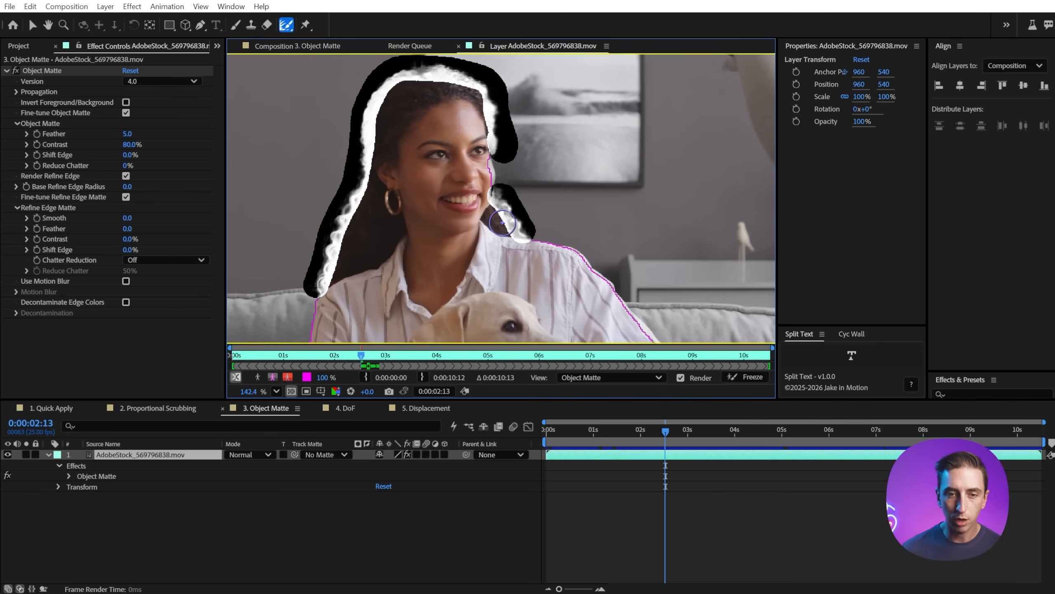
# Step: Return to the matte's base frame at 0:00:02:16 and paint both sides of the woman's hair outline with Refine Edge
pyautogui.scroll(-3, 523, 220)
pyautogui.moveTo(360, 356)
pyautogui.mouseDown()
pyautogui.moveTo(370, 356)
pyautogui.moveTo(342, 355)
pyautogui.mouseUp()
pyautogui.press('=')
pyautogui.press('=')
pyautogui.press('=')
pyautogui.press('=')
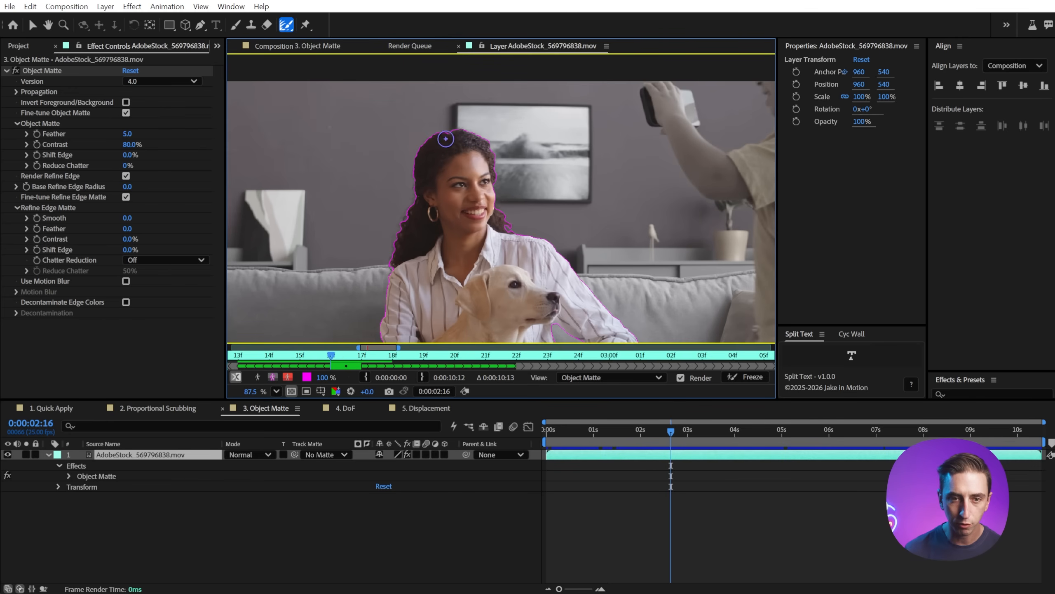
pyautogui.moveTo(440, 131)
pyautogui.mouseDown()
pyautogui.moveTo(422, 143)
pyautogui.moveTo(390, 269)
pyautogui.mouseUp()
pyautogui.moveTo(510, 228)
pyautogui.mouseDown()
pyautogui.moveTo(492, 146)
pyautogui.moveTo(457, 125)
pyautogui.mouseUp()
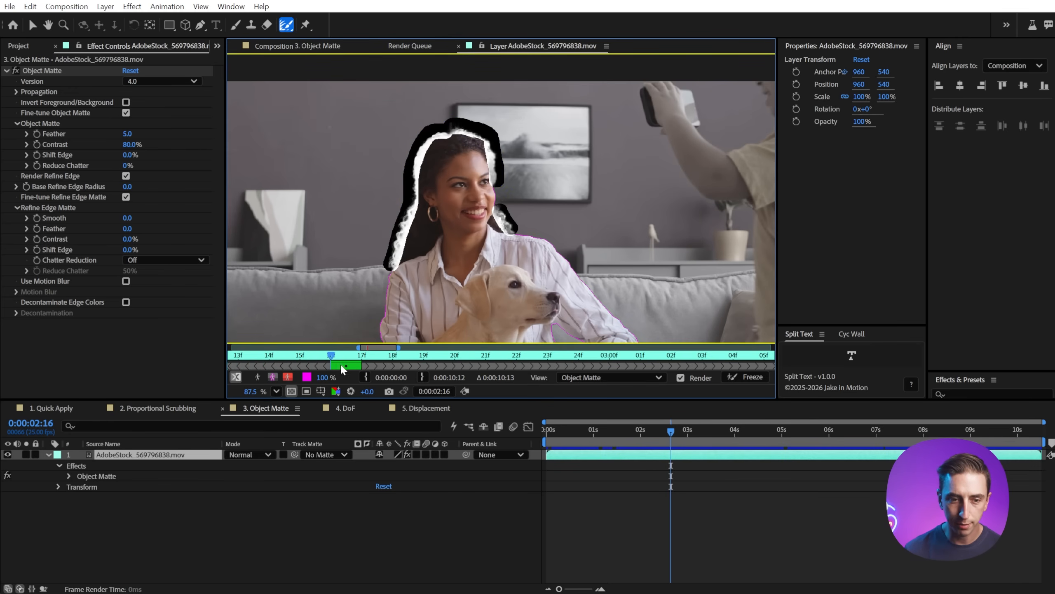
# Step: Compare the refined hair edge between frames 0:00:02:16 and 0:00:02:17, ending on 0:00:02:17
pyautogui.scroll(-5, 341, 366)
pyautogui.press('pagedown')
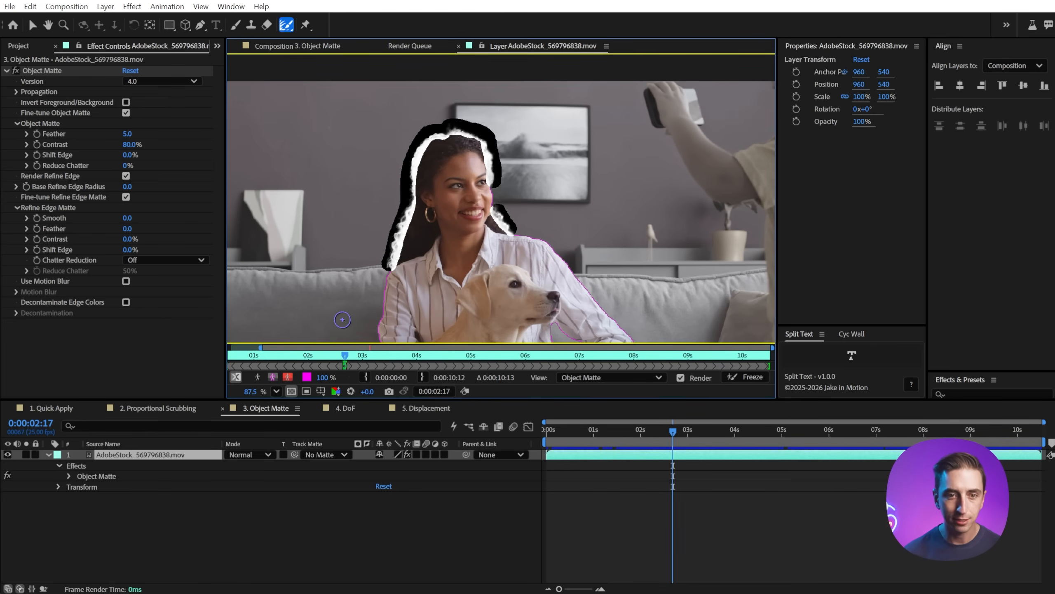
pyautogui.press('pageup')
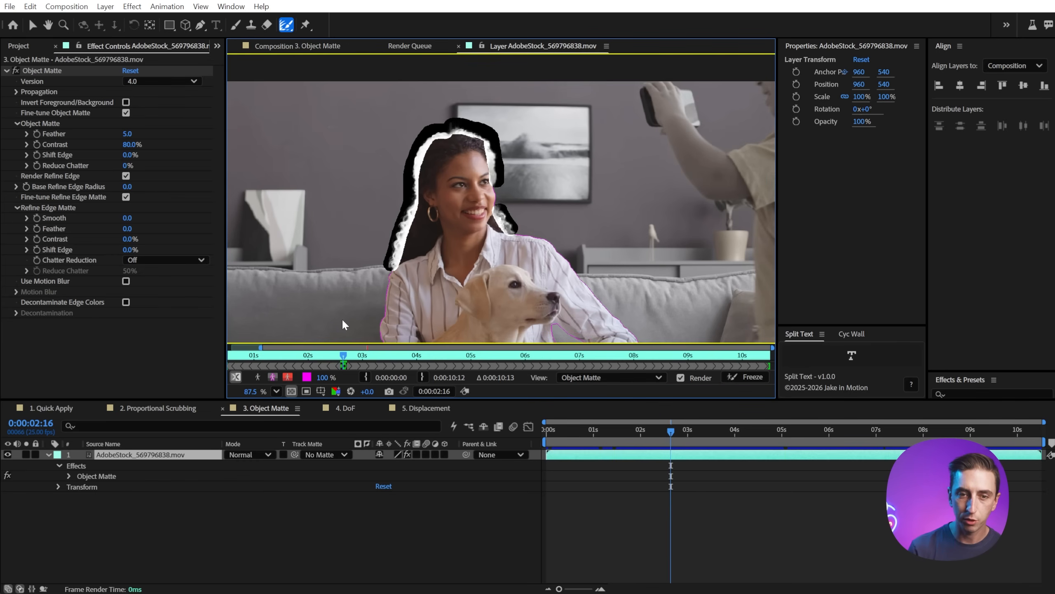
pyautogui.press('pagedown')
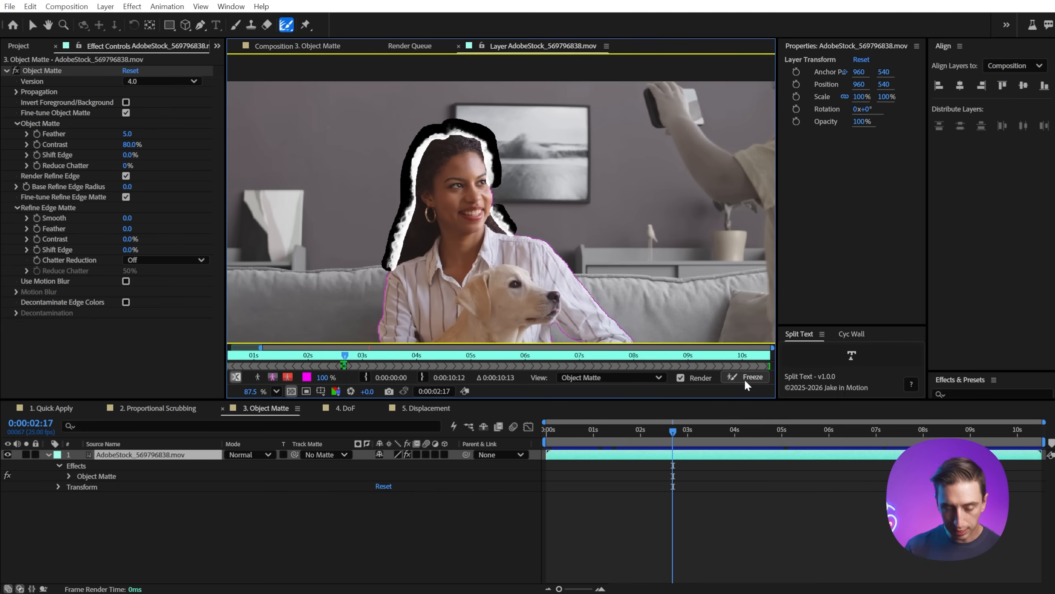
# Step: Freeze the Object Matte propagation and show the cutout over a transparency grid in the 3. Object Matte composition
pyautogui.hotkey('shift', '/')
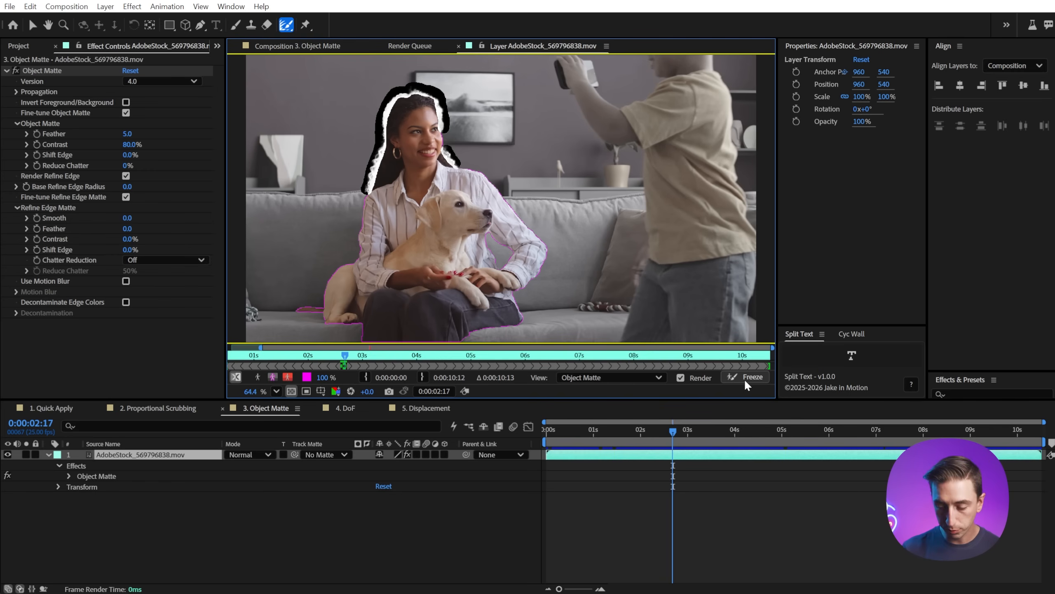
pyautogui.click(746, 381)
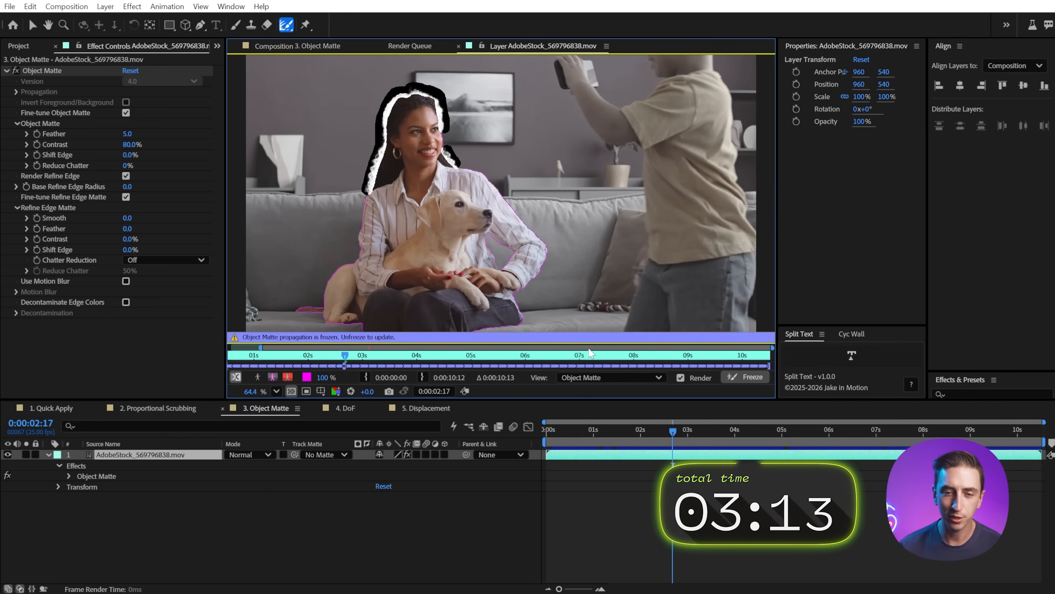
pyautogui.moveTo(668, 426)
pyautogui.mouseDown()
pyautogui.moveTo(569, 417)
pyautogui.moveTo(575, 432)
pyautogui.moveTo(543, 432)
pyautogui.moveTo(684, 431)
pyautogui.mouseUp()
pyautogui.click(294, 46)
pyautogui.click(386, 392)
# Step: Examine the cutout's hair edge up close and in full frame, previewing from 0:00:08:04 and returning to 0:00:06:01
pyautogui.scroll(5, 545, 162)
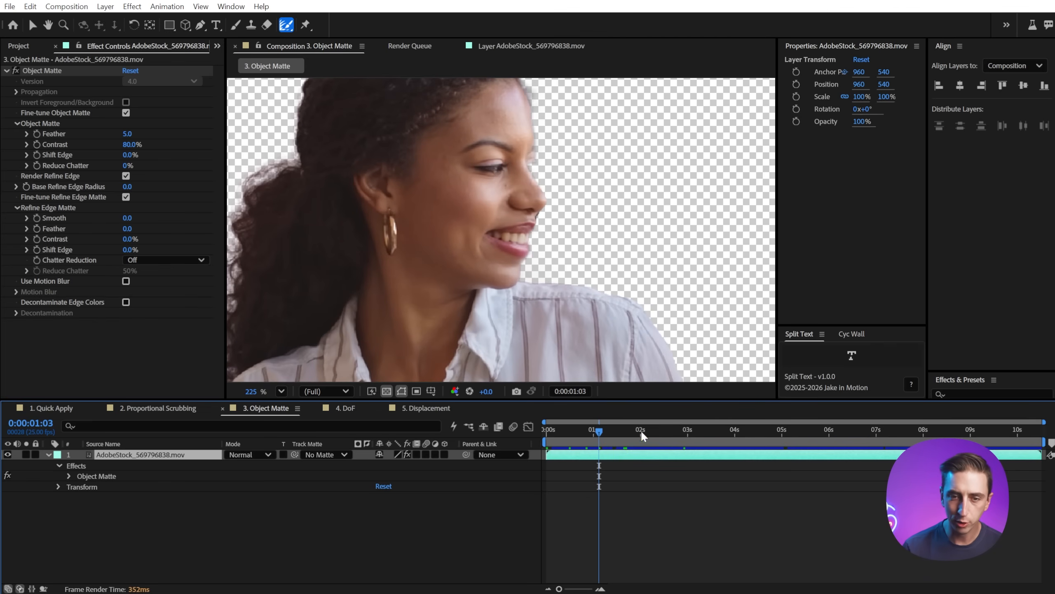
pyautogui.moveTo(634, 430); pyautogui.dragTo(741, 430)
pyautogui.press('h')
pyautogui.moveTo(535, 114)
pyautogui.mouseDown()
pyautogui.moveTo(547, 47)
pyautogui.moveTo(530, 54)
pyautogui.mouseUp()
pyautogui.hotkey('shift', '/')
pyautogui.moveTo(742, 431); pyautogui.dragTo(932, 435)
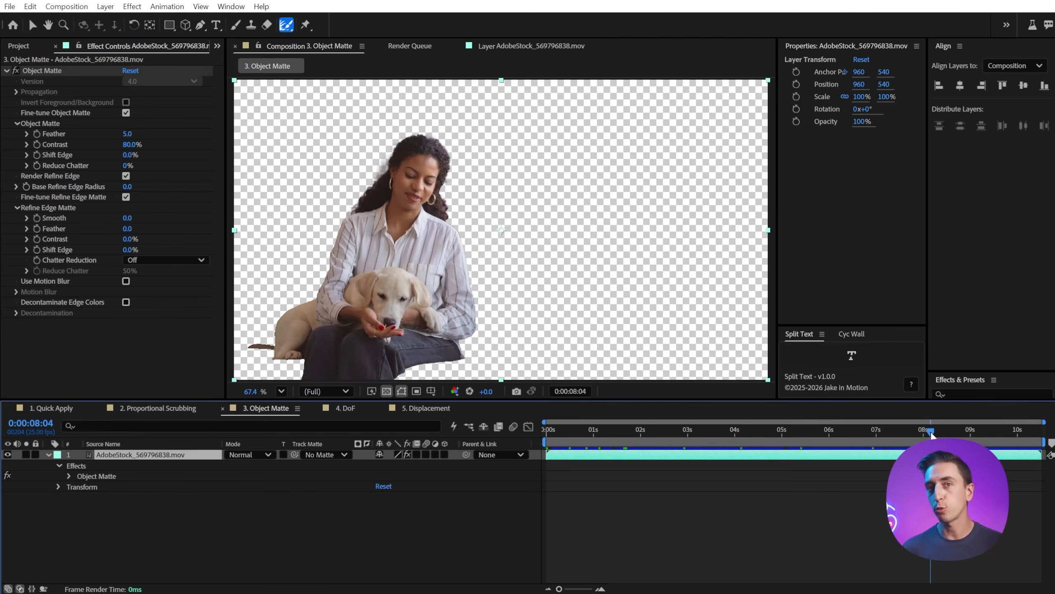
pyautogui.press('space')
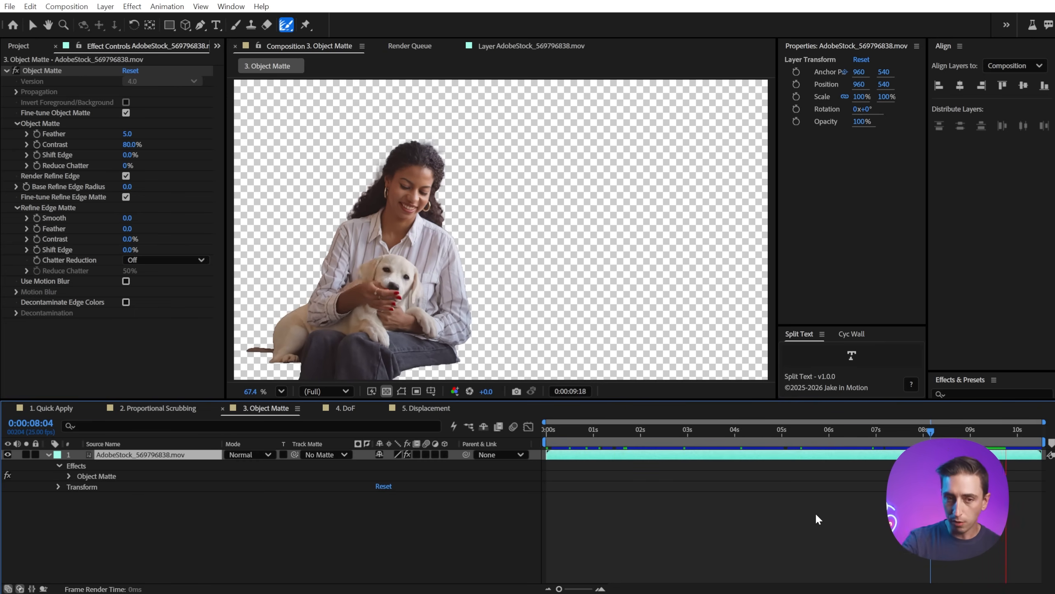
pyautogui.click(943, 432)
pyautogui.moveTo(943, 434); pyautogui.dragTo(831, 434)
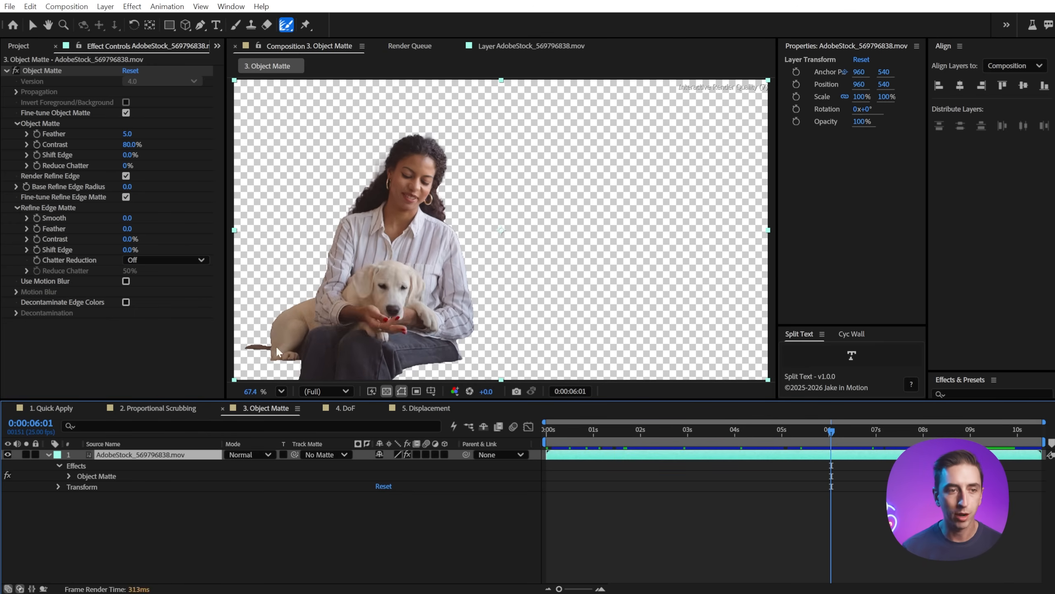
# Step: Select the Object Matte effect on the footage and switch to the Object Matte Tool
pyautogui.click(44, 70)
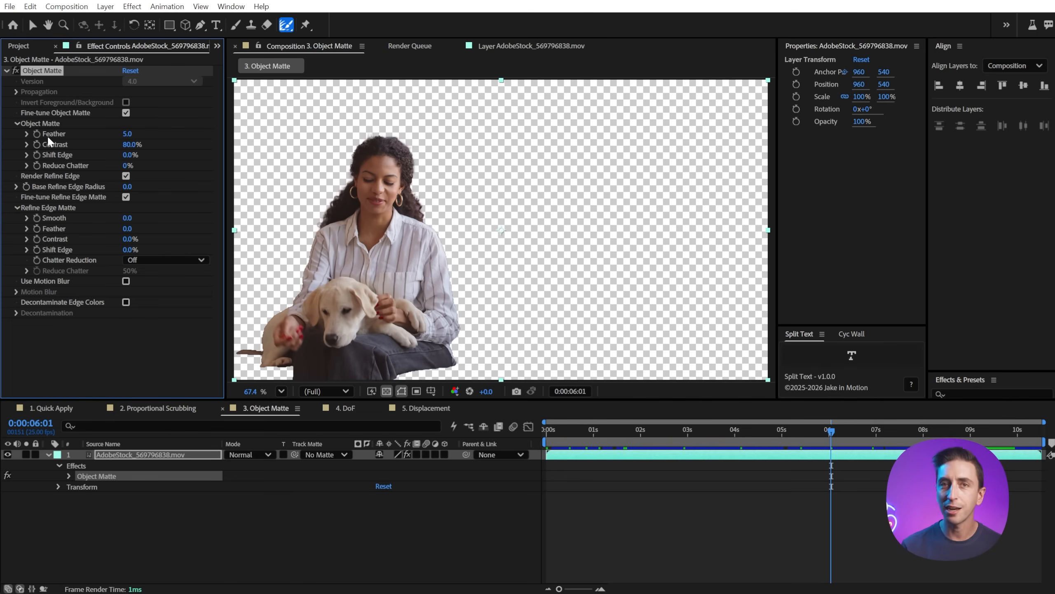
pyautogui.click(285, 25)
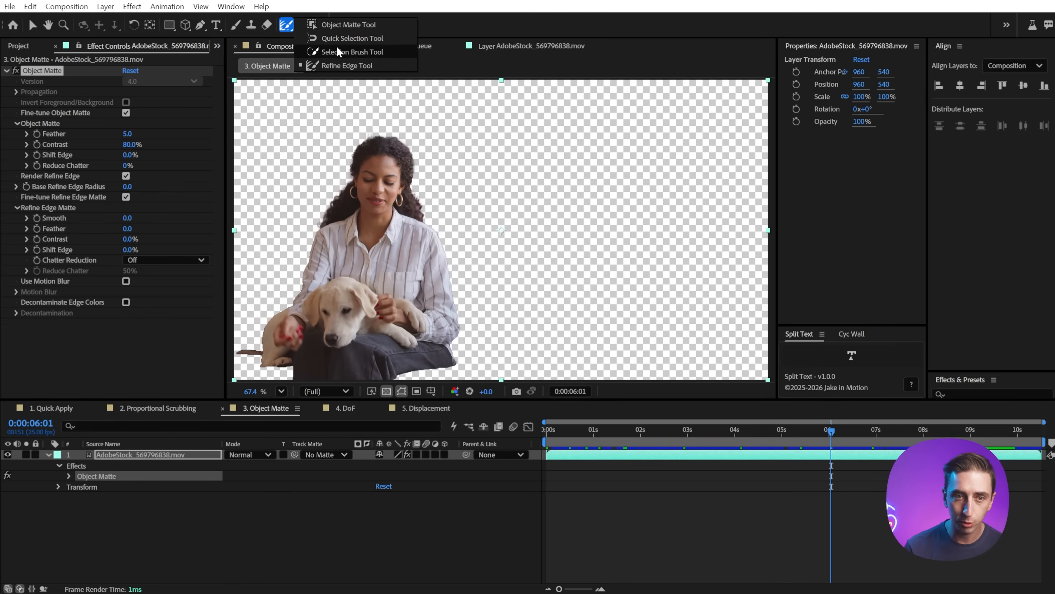
pyautogui.click(322, 26)
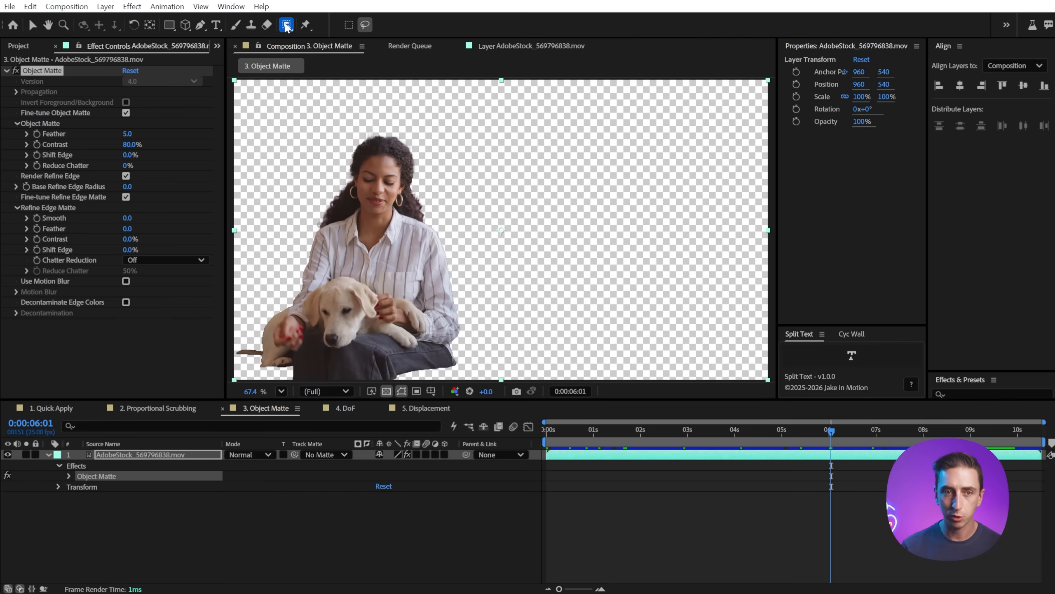
# Step: In the 4. DoF composition at 0:00:02:19, select Camera 1, choose the Advanced 3D renderer and make its property names fully readable
pyautogui.moveTo(627, 435); pyautogui.dragTo(762, 435)
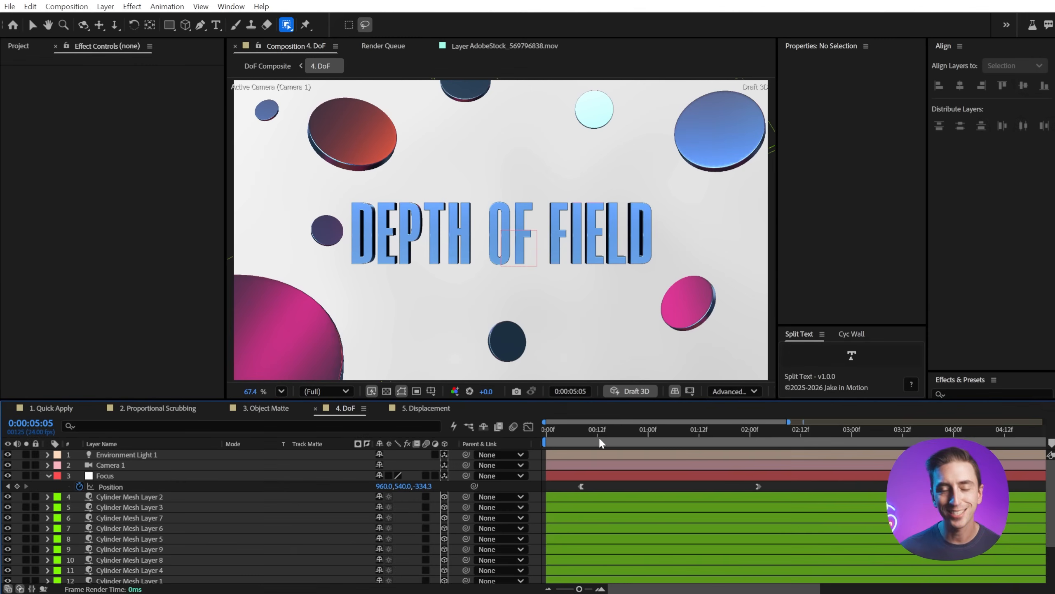
pyautogui.moveTo(597, 426); pyautogui.dragTo(831, 426)
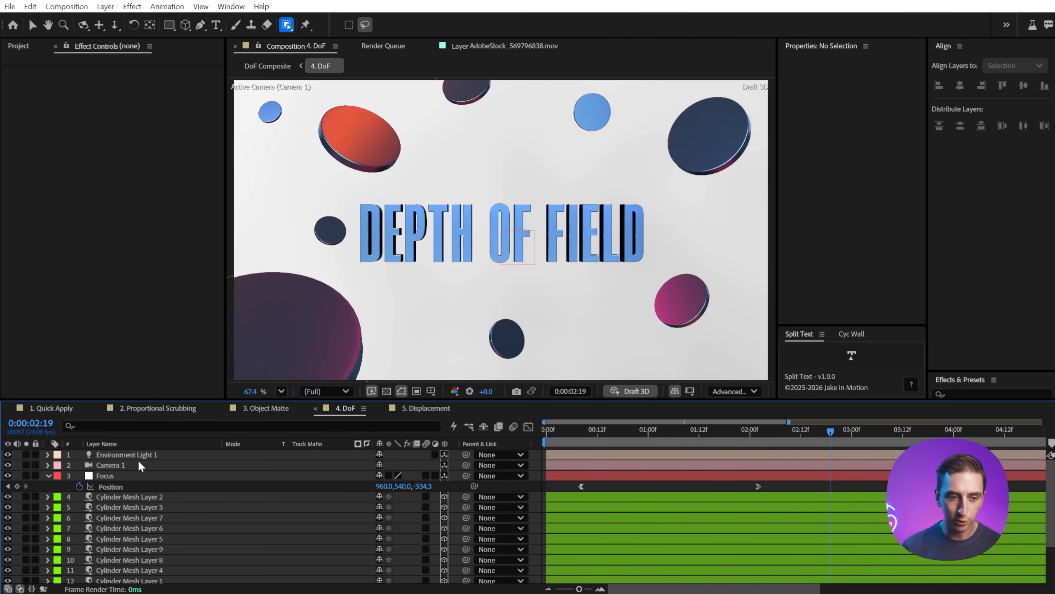
pyautogui.click(128, 466)
pyautogui.click(730, 390)
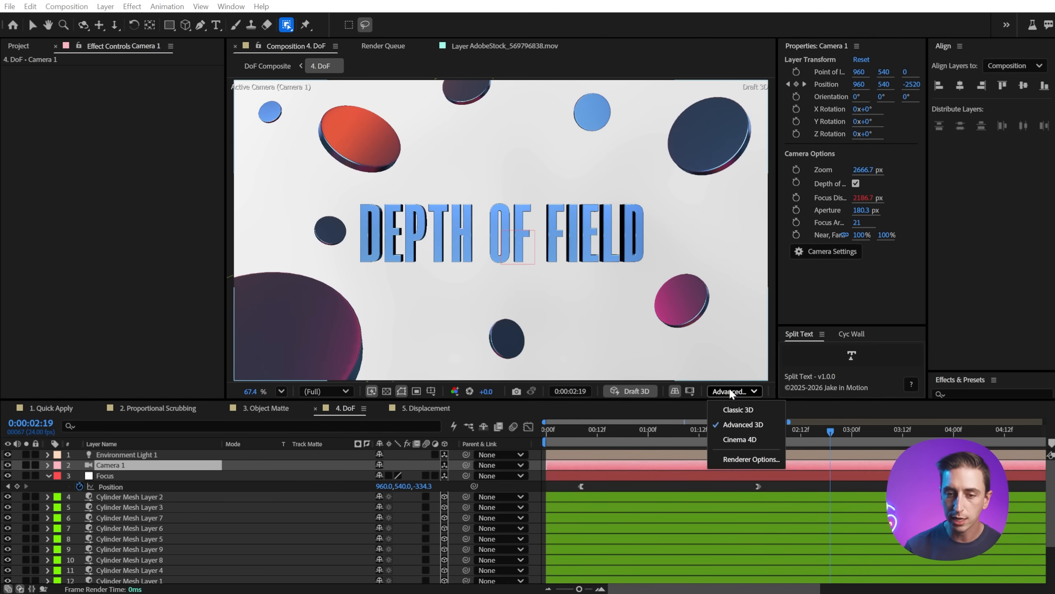
pyautogui.click(763, 423)
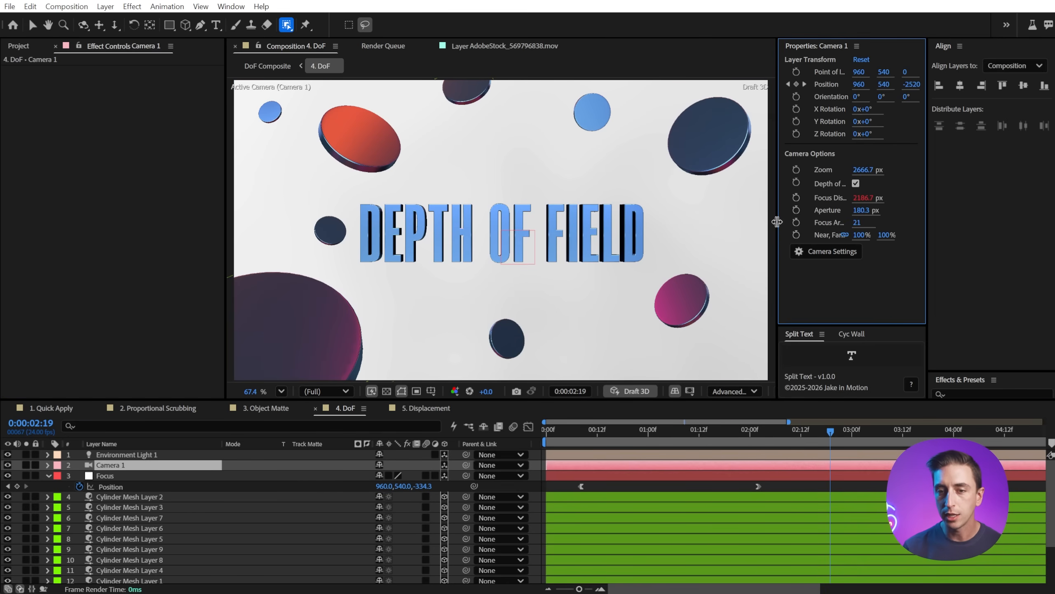
pyautogui.moveTo(777, 219); pyautogui.dragTo(747, 219)
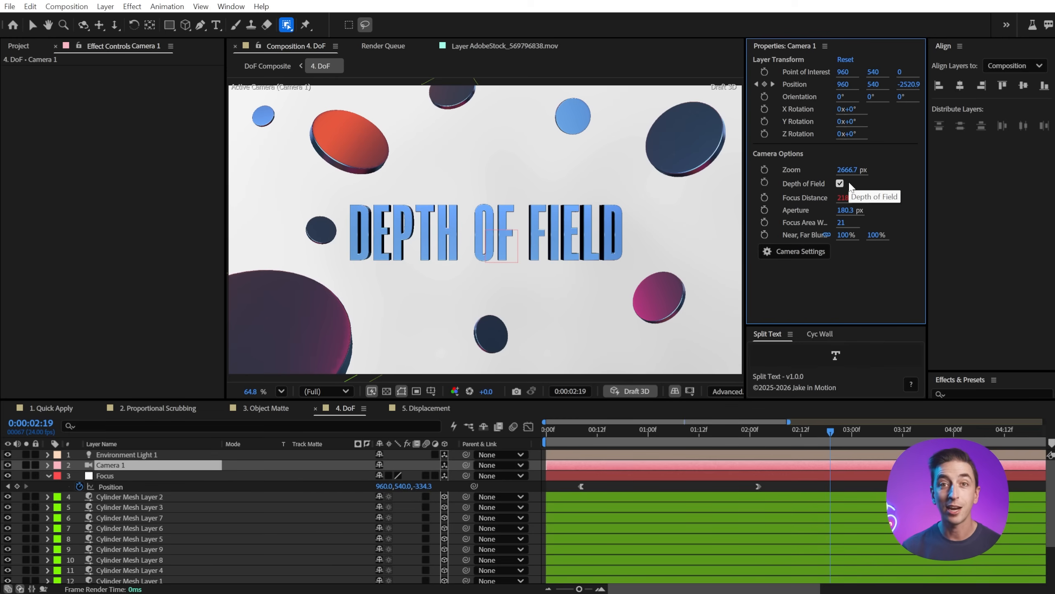
# Step: Turn off Draft 3D and preview the animated depth of field, checking frames 0:00:00:03, 0:00:00:17 and 0:00:01:12
pyautogui.click(624, 394)
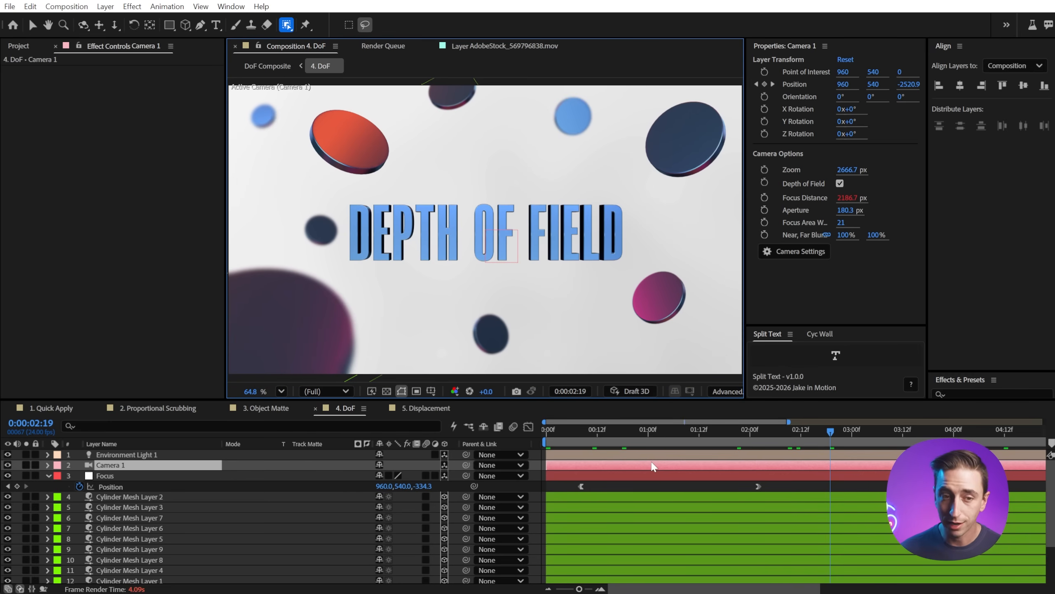
pyautogui.moveTo(581, 431); pyautogui.dragTo(560, 432)
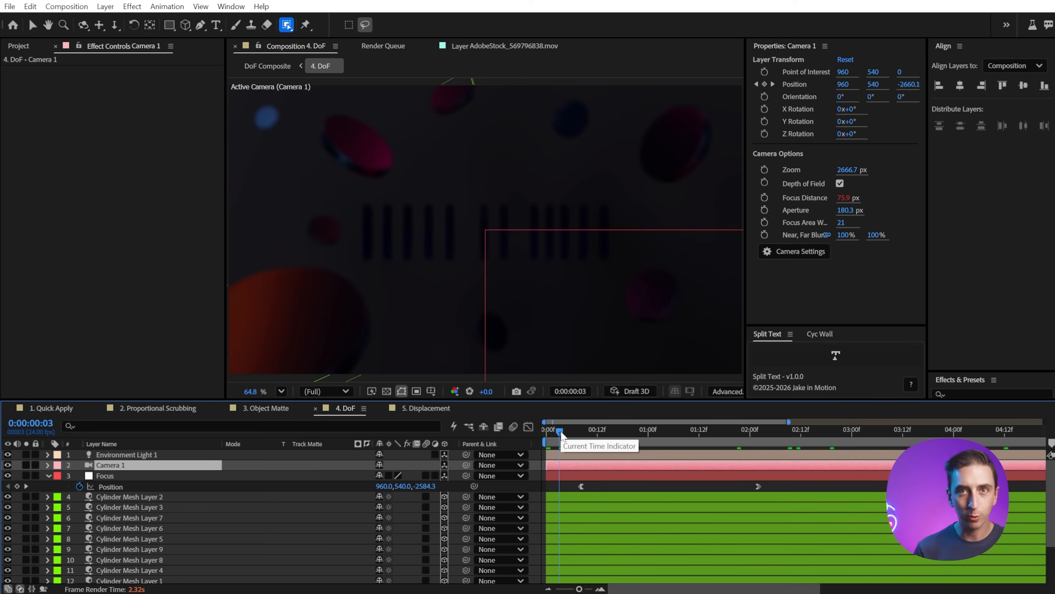
pyautogui.moveTo(560, 432); pyautogui.dragTo(619, 432)
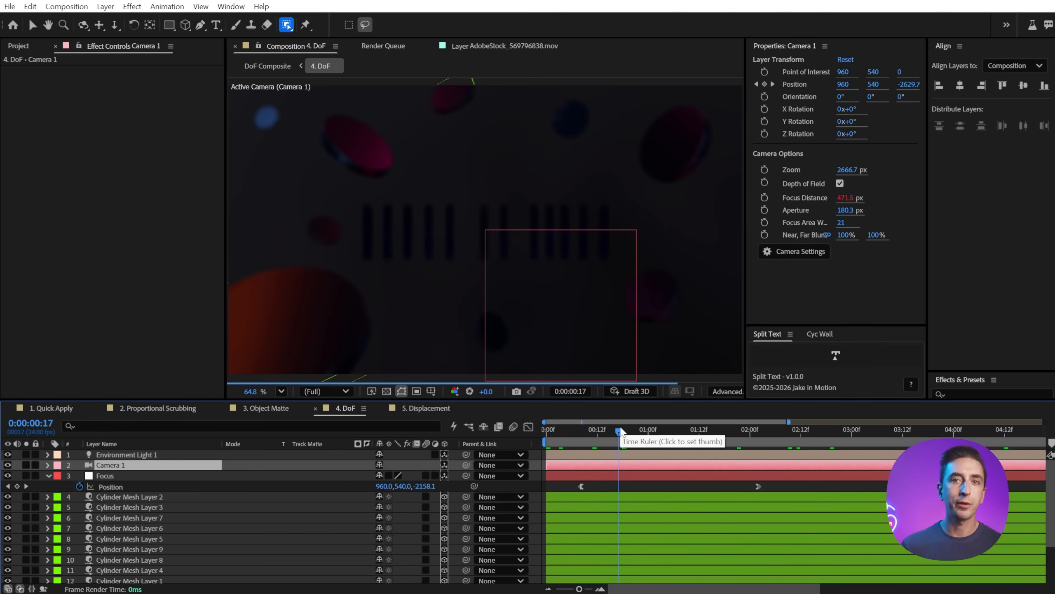
pyautogui.moveTo(620, 432); pyautogui.dragTo(699, 433)
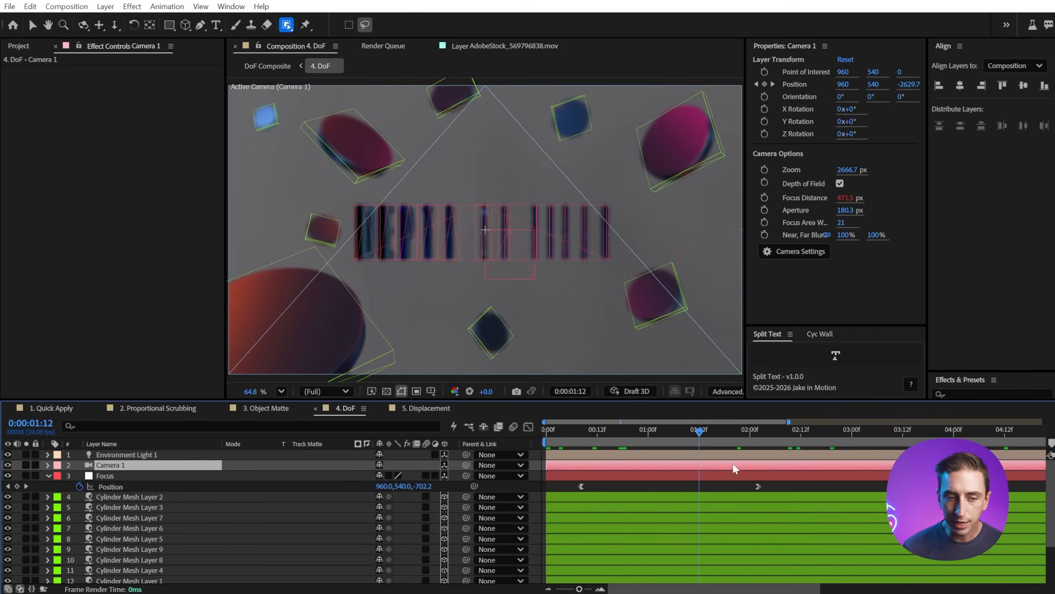
pyautogui.click(118, 476)
pyautogui.click(111, 464)
pyautogui.press('space')
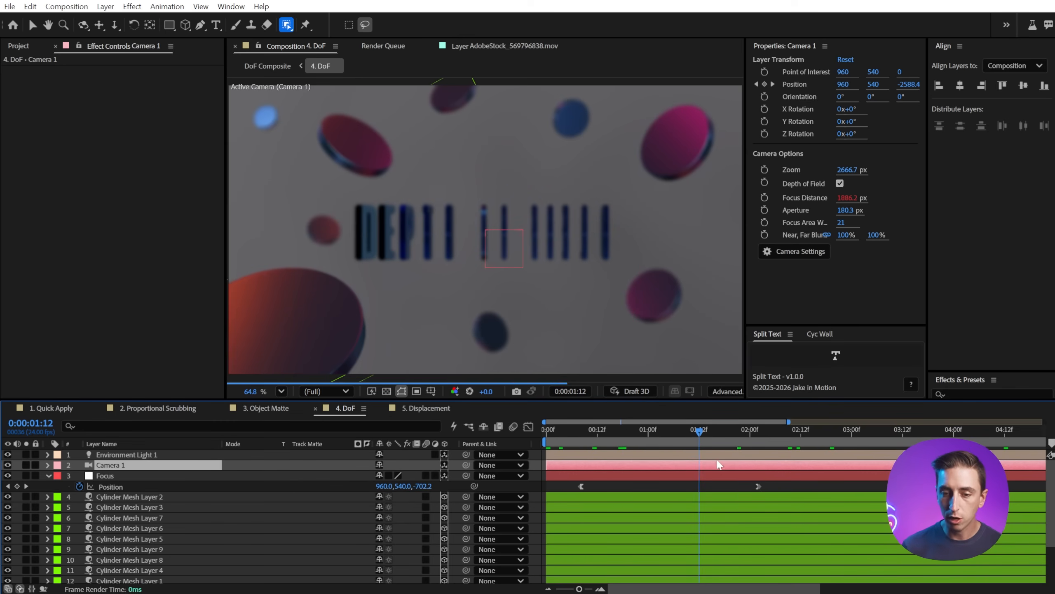
# Step: With Camera 1 and the Focus layer selected together, look over the camera commands for linking or setting focus distance to a layer
pyautogui.rightClick(119, 465)
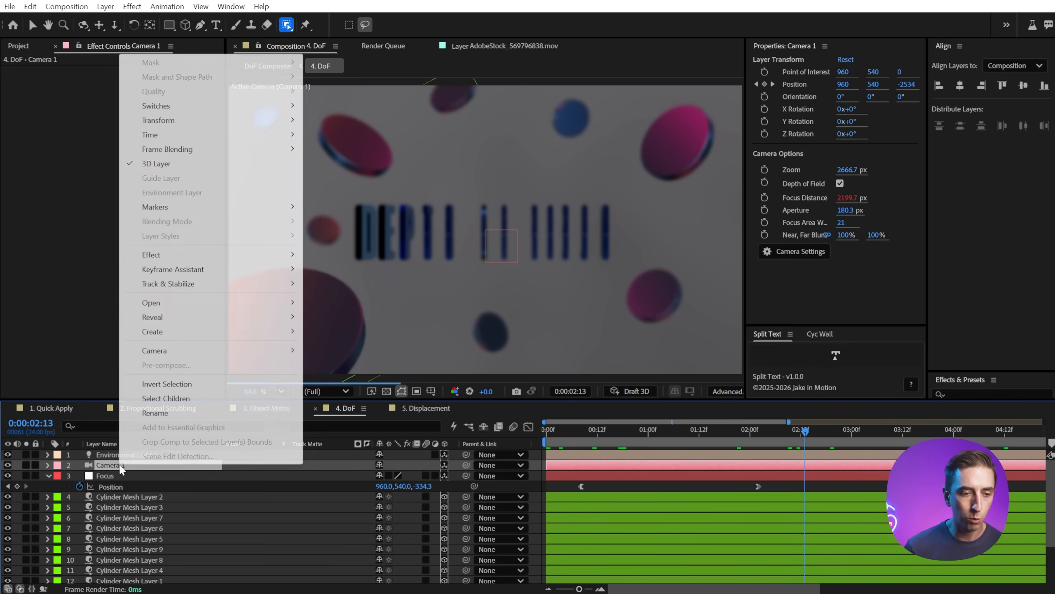
pyautogui.moveTo(177, 351)
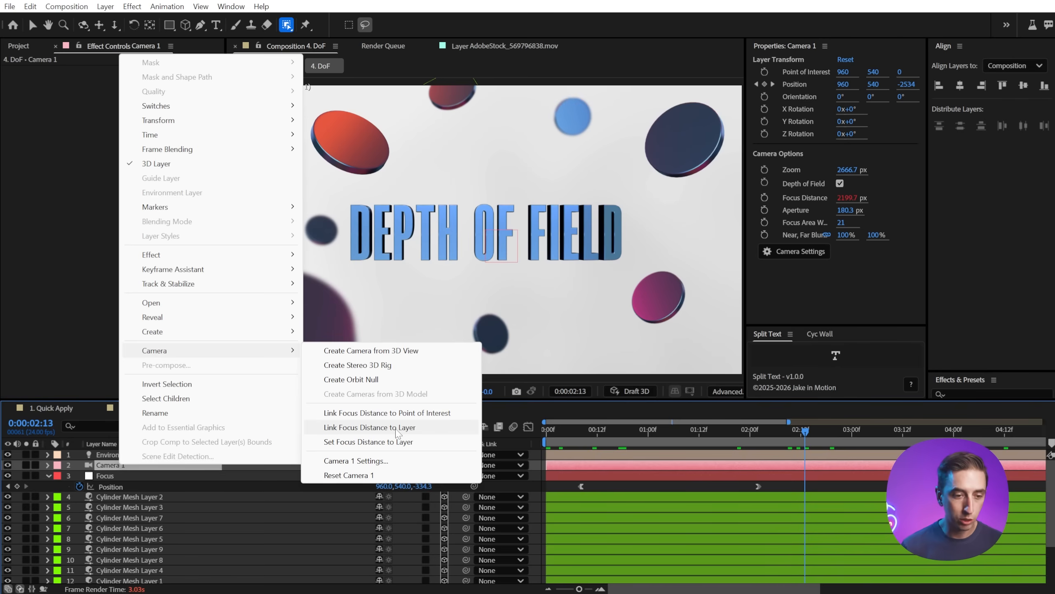
pyautogui.click(119, 476)
pyautogui.keyDown('ctrl'); pyautogui.click(117, 477); pyautogui.keyUp('ctrl')
pyautogui.rightClick(148, 465)
pyautogui.moveTo(286, 346)
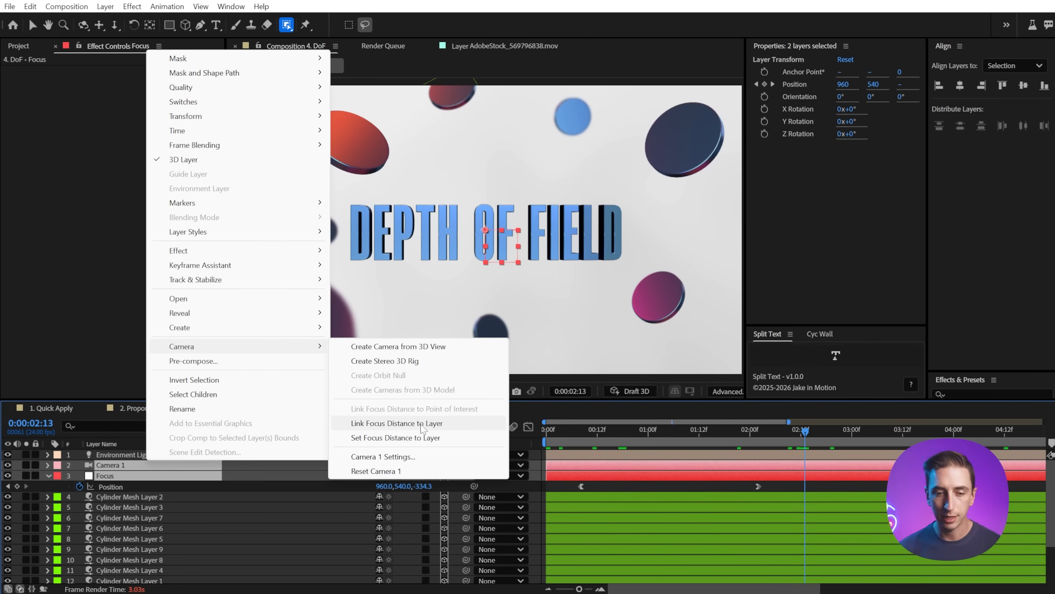
pyautogui.click(437, 439)
# Step: Add a 50mm two-node camera with near and far blur levels of 253% and an aperture of 135.3 px, and hide Camera 1
pyautogui.hotkey('ctrl', 'alt', 'shift', 'c')
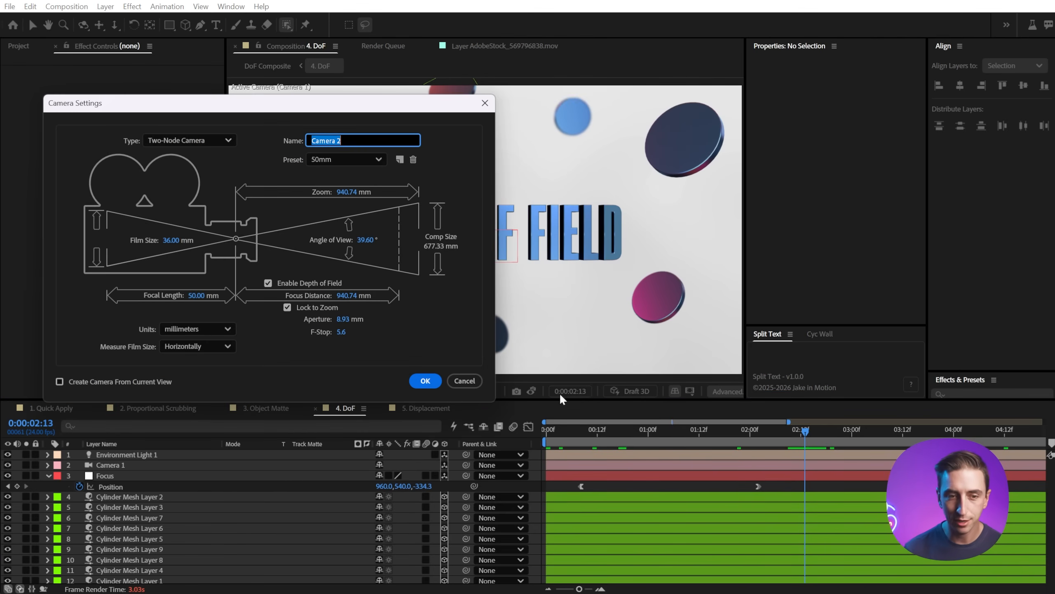
pyautogui.click(439, 383)
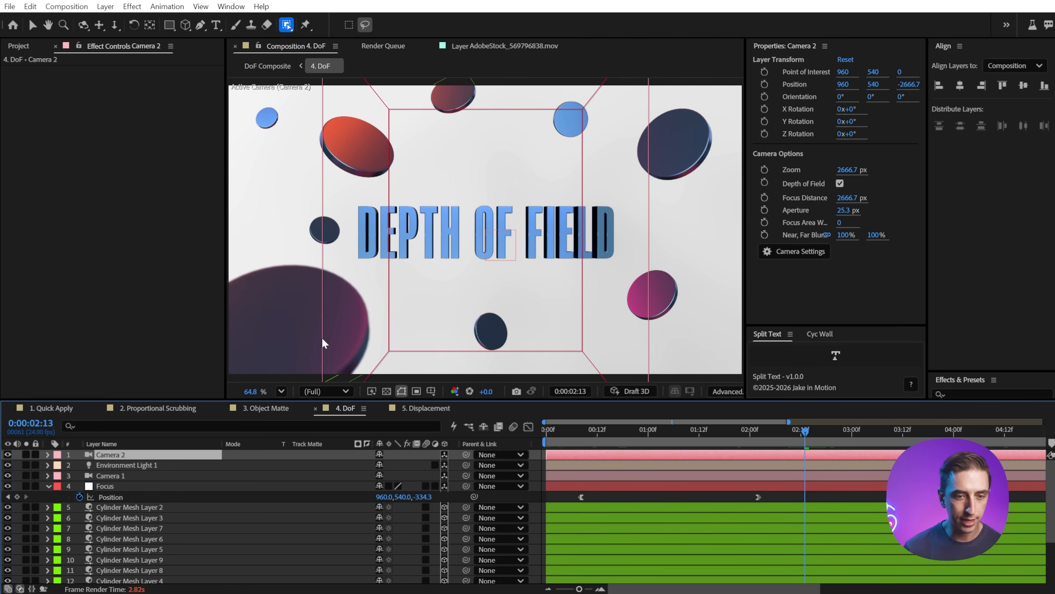
pyautogui.moveTo(846, 235); pyautogui.dragTo(910, 235)
pyautogui.moveTo(747, 199); pyautogui.dragTo(711, 200)
pyautogui.moveTo(829, 210); pyautogui.dragTo(875, 210)
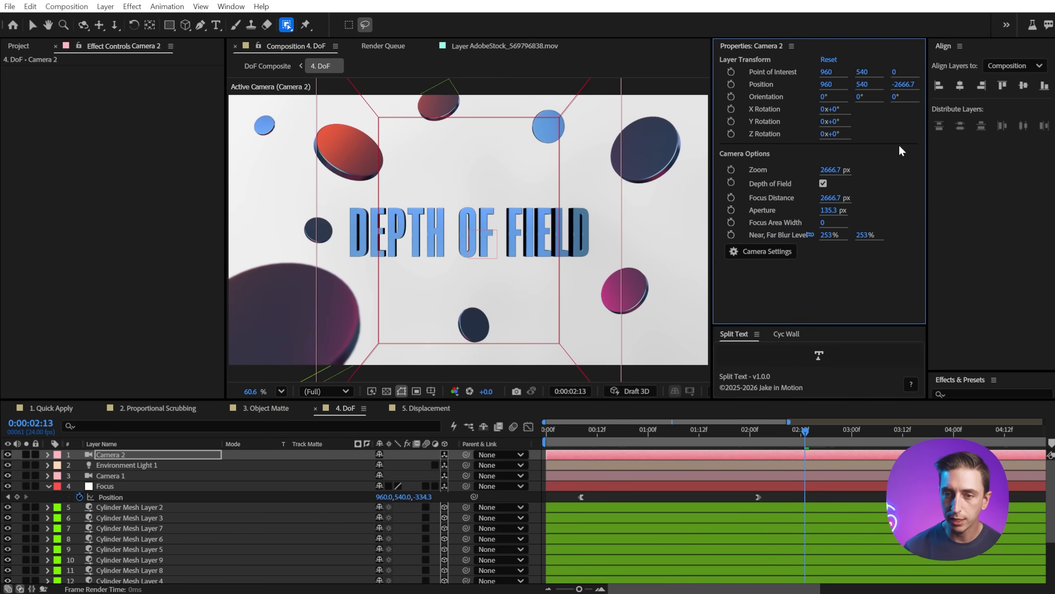
pyautogui.click(7, 476)
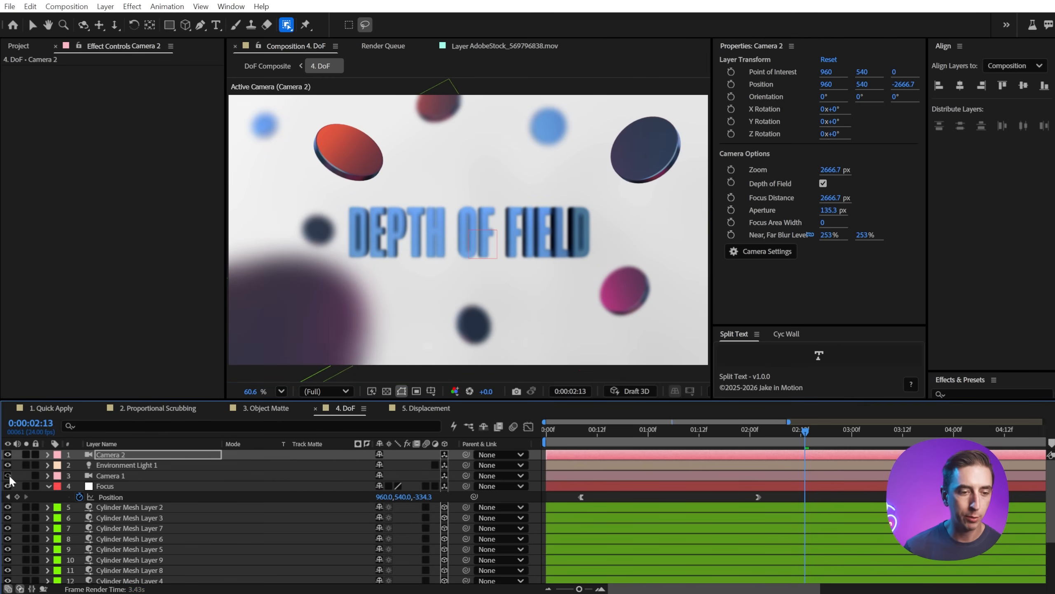
# Step: Set Camera 2's focus distance to the large foreground disc, Cylinder Mesh Layer 3, with Set Focus Distance to Layer
pyautogui.click(303, 333)
pyautogui.click(303, 292)
pyautogui.click(302, 292)
pyautogui.keyDown('ctrl'); pyautogui.click(113, 453); pyautogui.keyUp('ctrl')
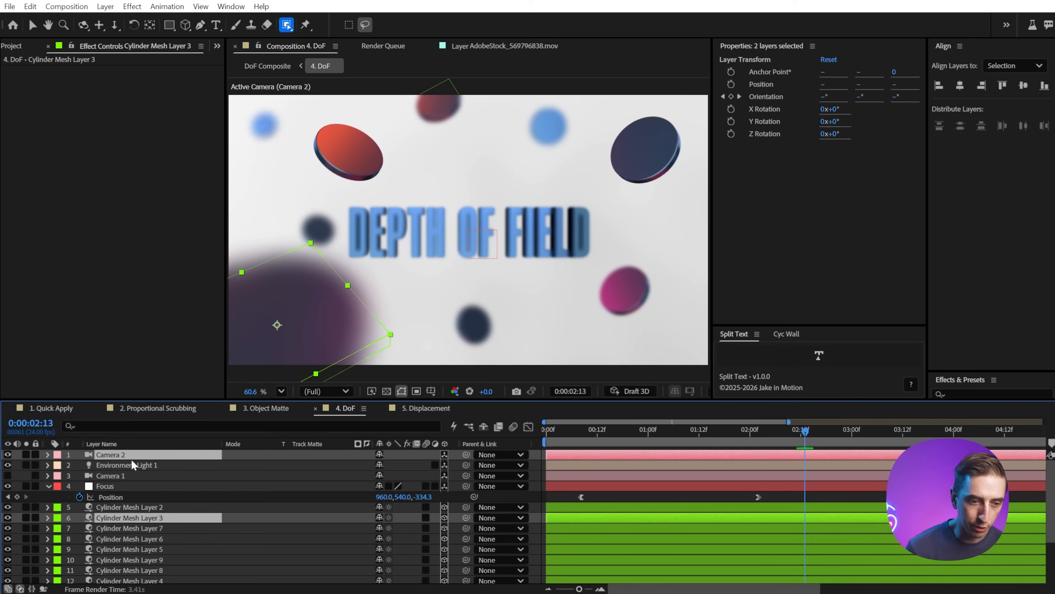
pyautogui.rightClick(123, 457)
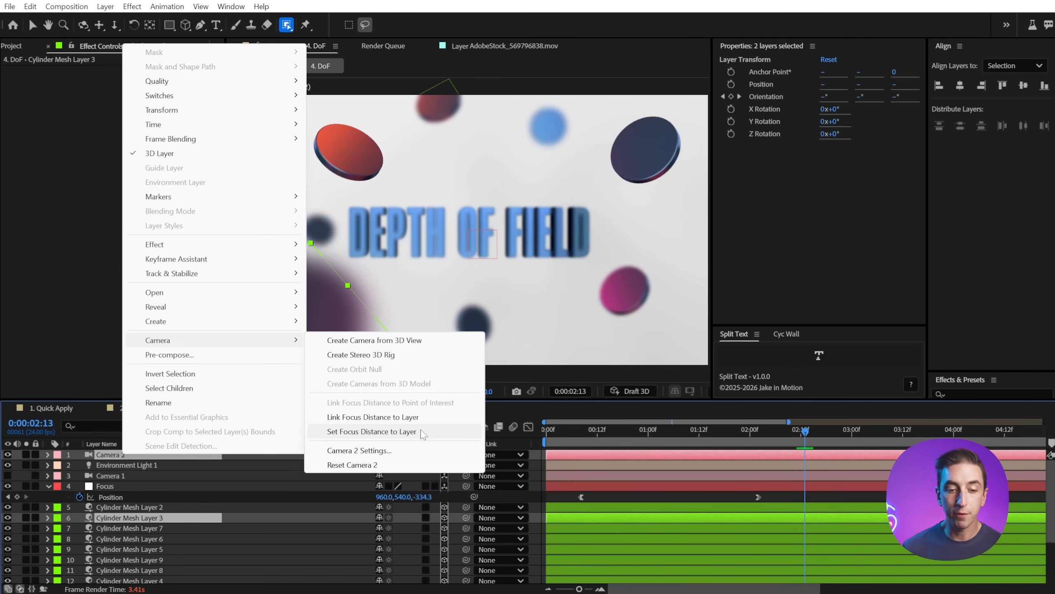
pyautogui.click(386, 431)
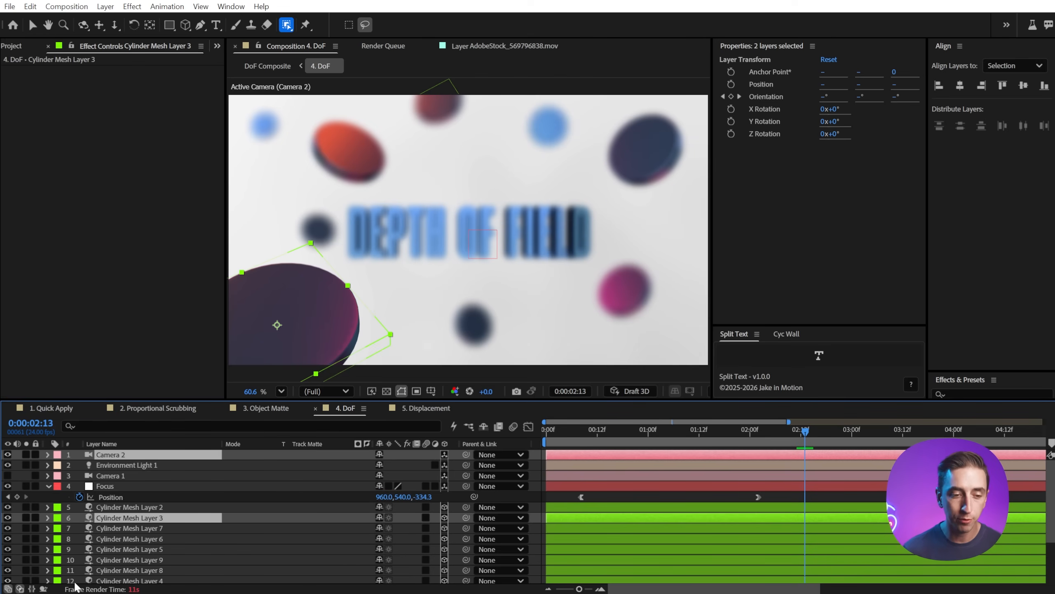
# Step: Delete Camera 2 from the 4. DoF composition
pyautogui.click(116, 489)
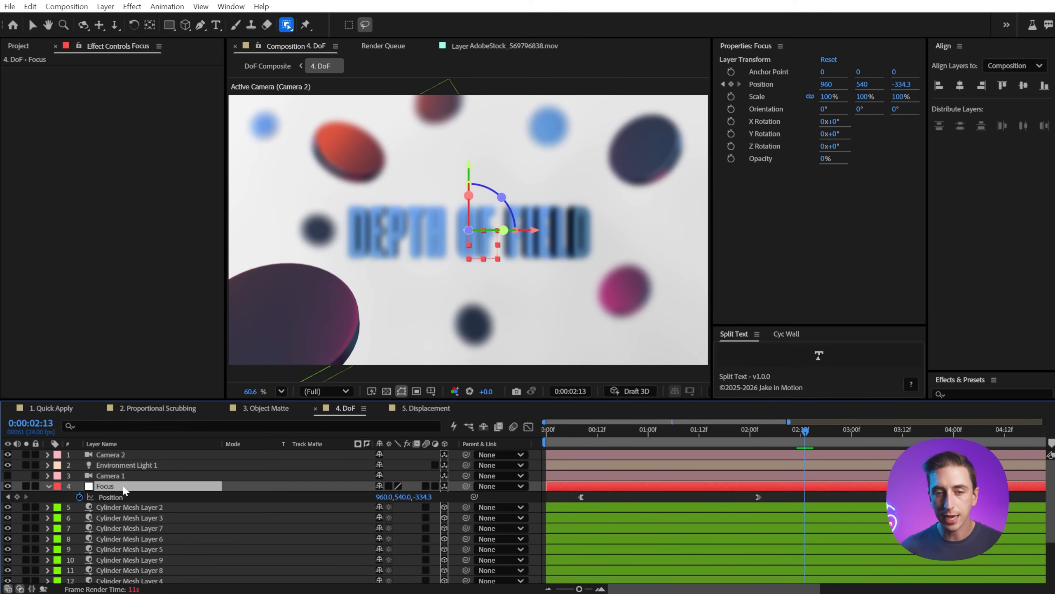
pyautogui.click(117, 455)
pyautogui.press('Delete')
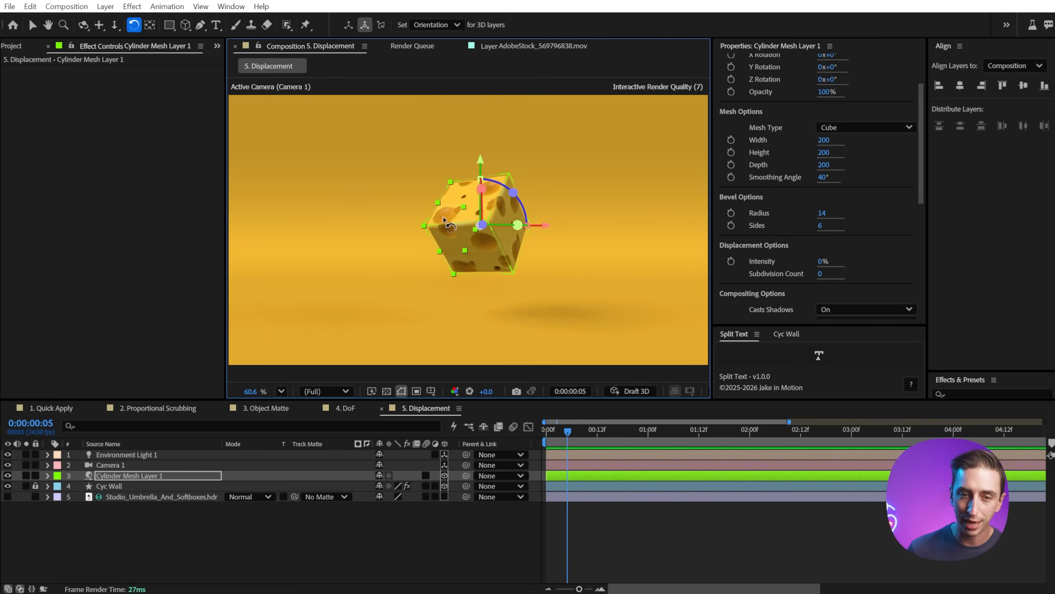
# Step: In the 5. Displacement composition, rotate the cheese-textured cube to expose its other faces and reveal its displacement and material properties
pyautogui.scroll(5, 454, 218)
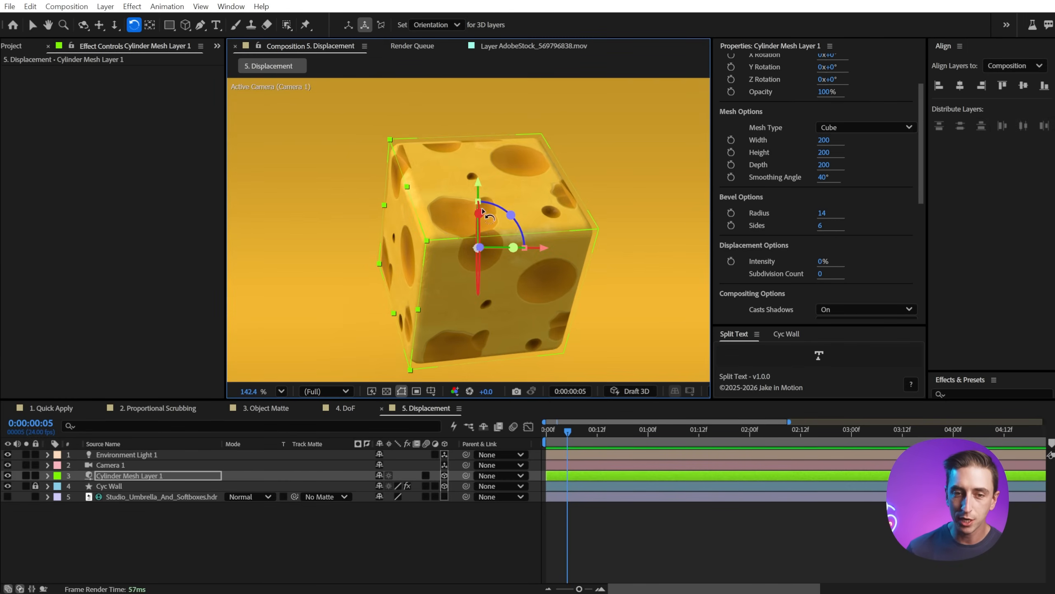
pyautogui.moveTo(457, 239); pyautogui.dragTo(480, 244)
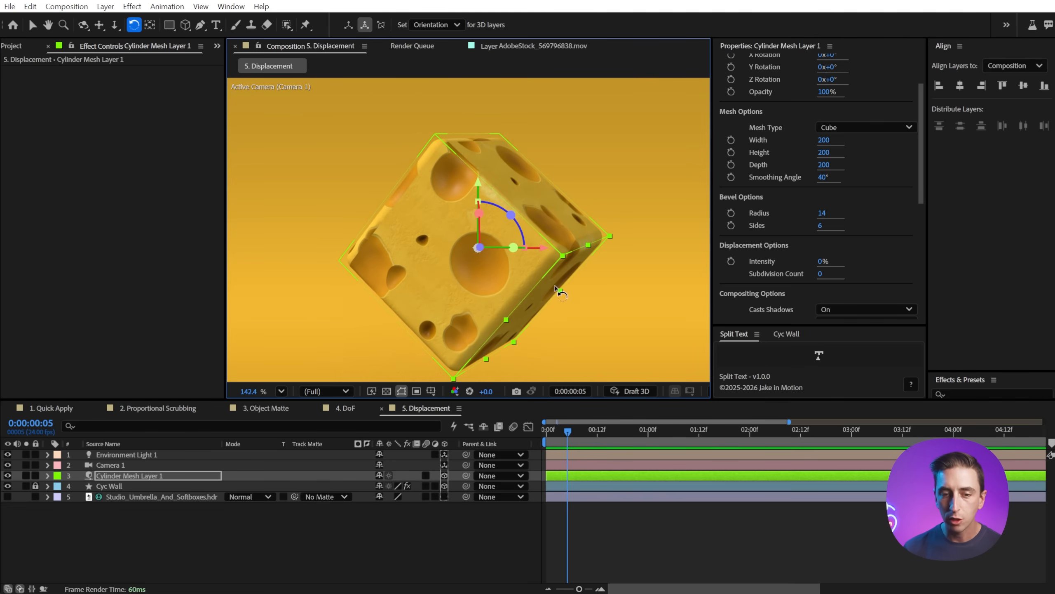
pyautogui.moveTo(567, 215); pyautogui.dragTo(536, 216)
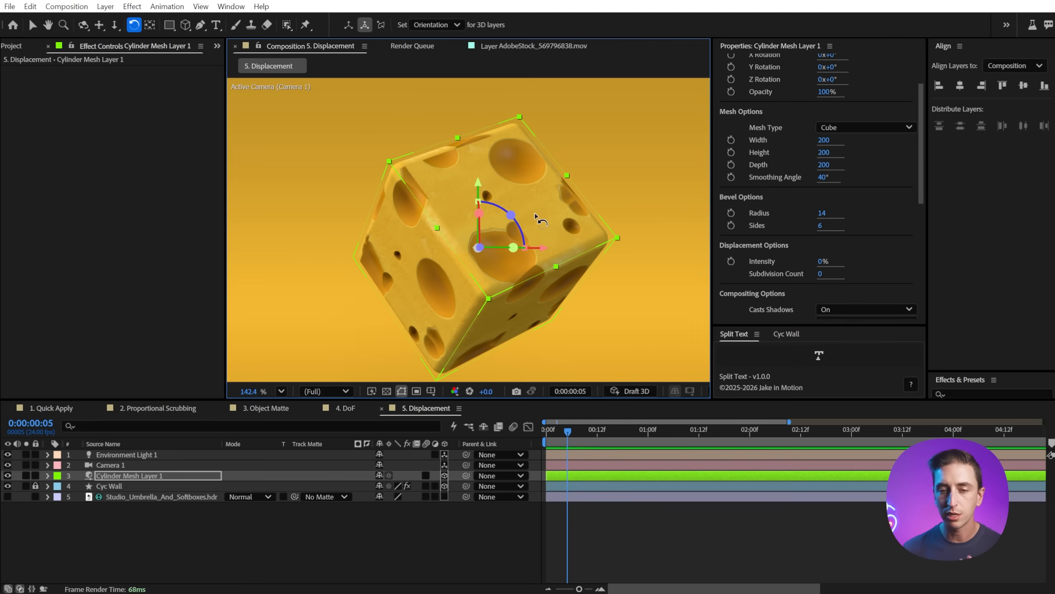
pyautogui.moveTo(920, 158); pyautogui.dragTo(927, 220)
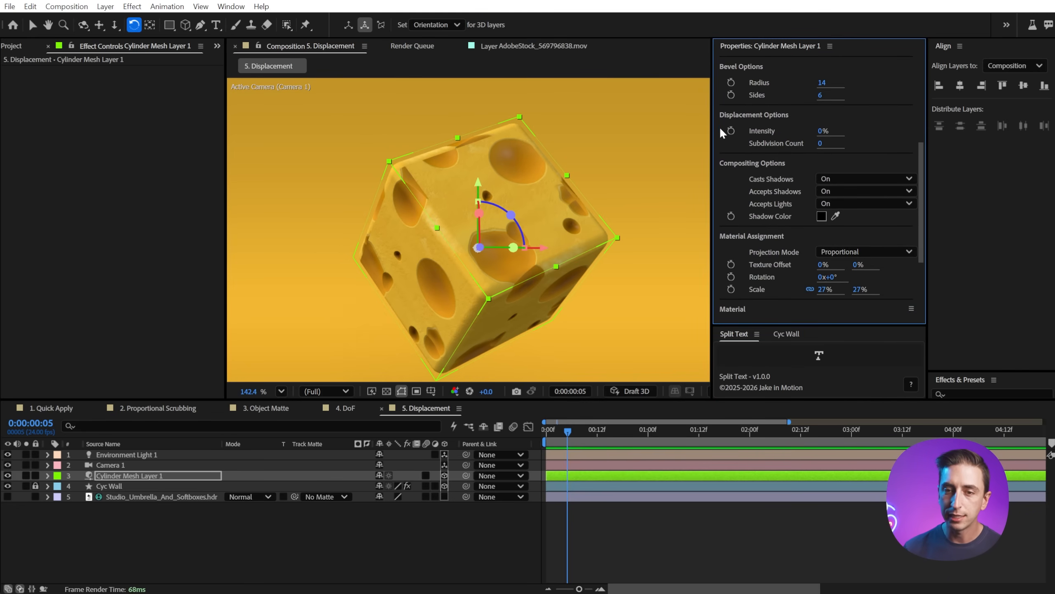
# Step: Set the cheese cube's displacement intensity to 100% and rotate the cube to inspect its displaced faces
pyautogui.moveTo(827, 133); pyautogui.dragTo(864, 131)
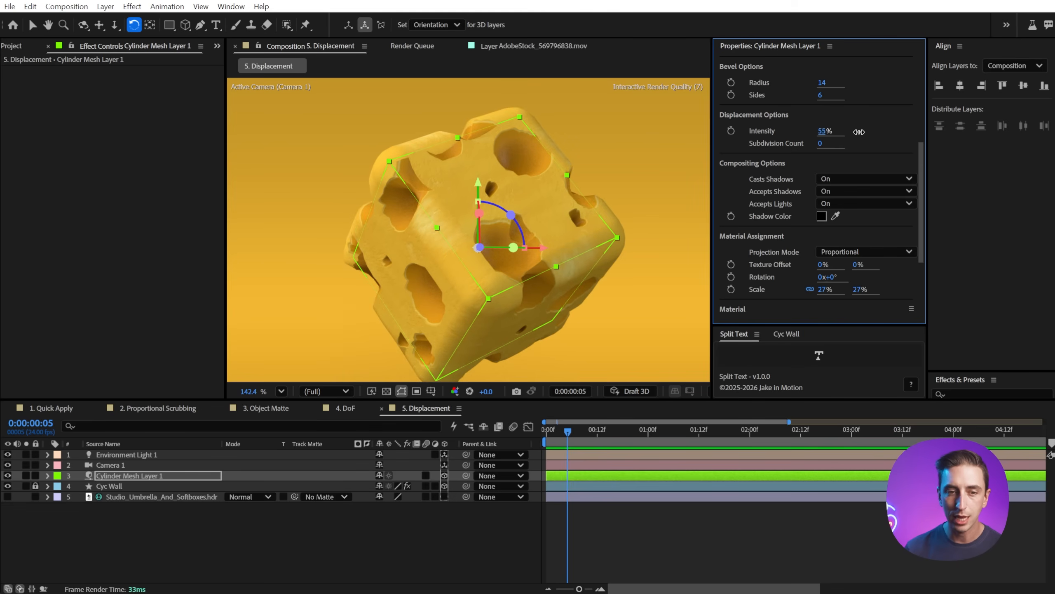
pyautogui.click(820, 132)
pyautogui.write('100')
pyautogui.press('Return')
pyautogui.moveTo(432, 232); pyautogui.dragTo(584, 186)
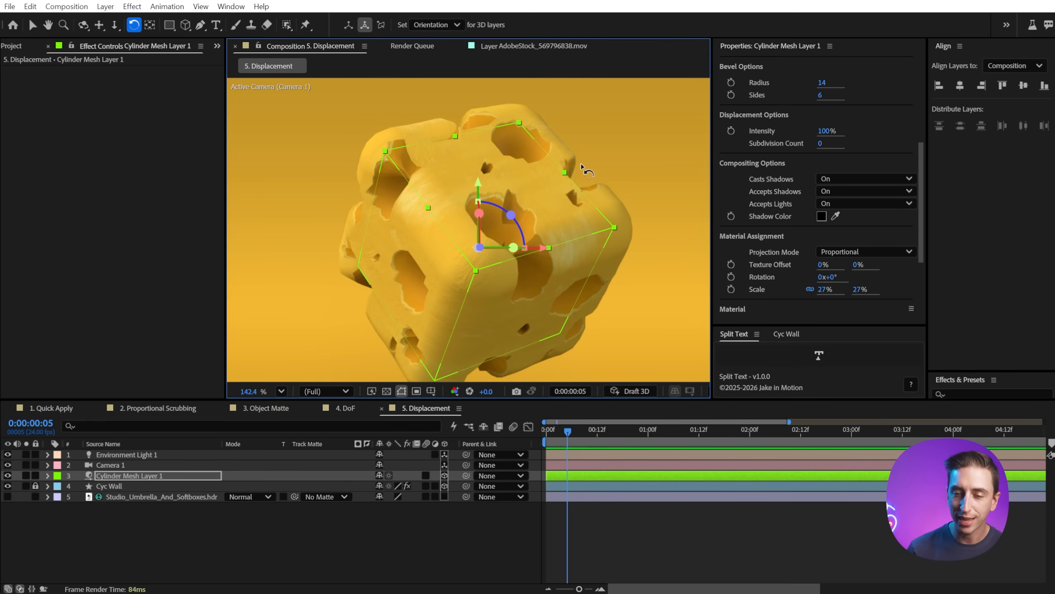
pyautogui.moveTo(515, 160); pyautogui.dragTo(524, 150)
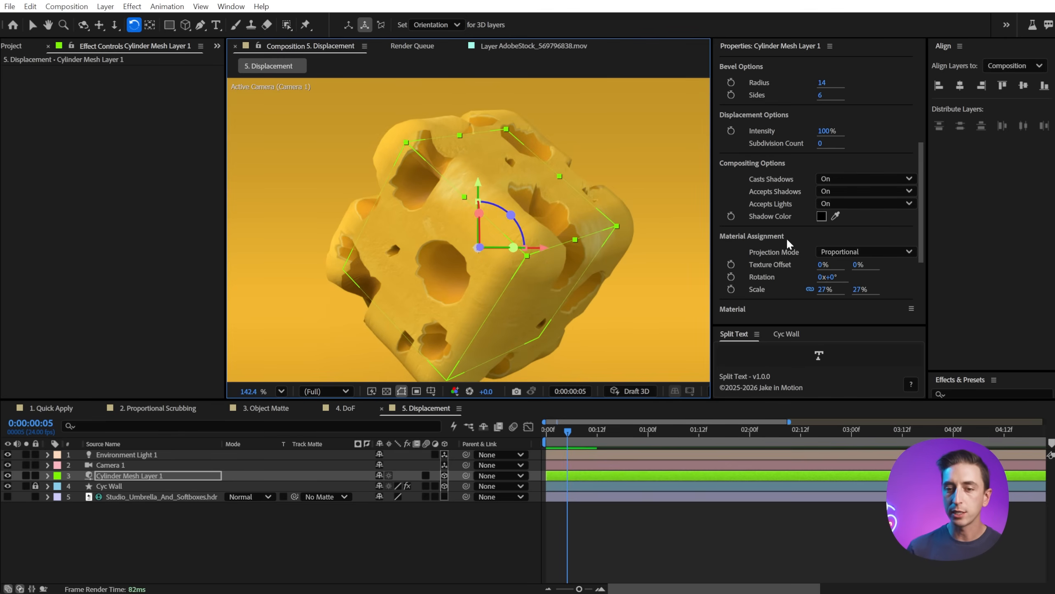
# Step: Raise the cube's displacement subdivision count to 4 and rotate the cube to show its other sides
pyautogui.click(819, 143)
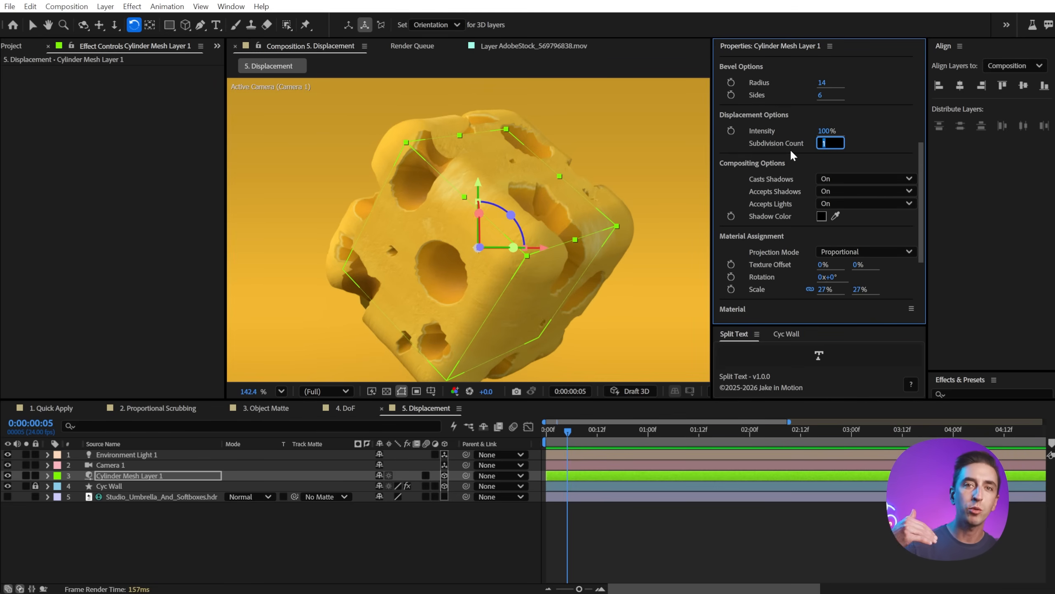
pyautogui.press('Up')
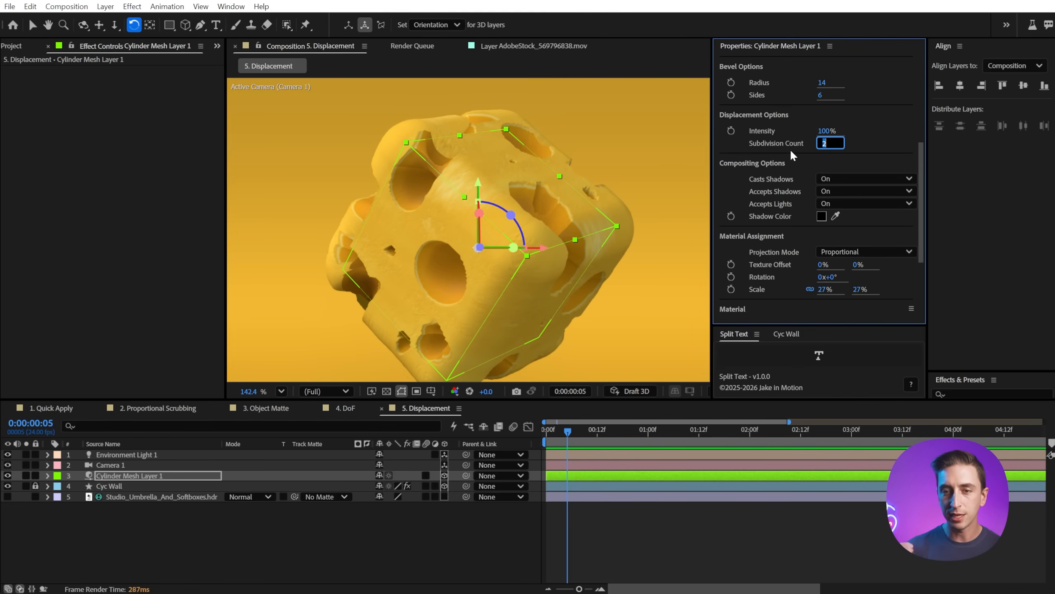
pyautogui.press('Up')
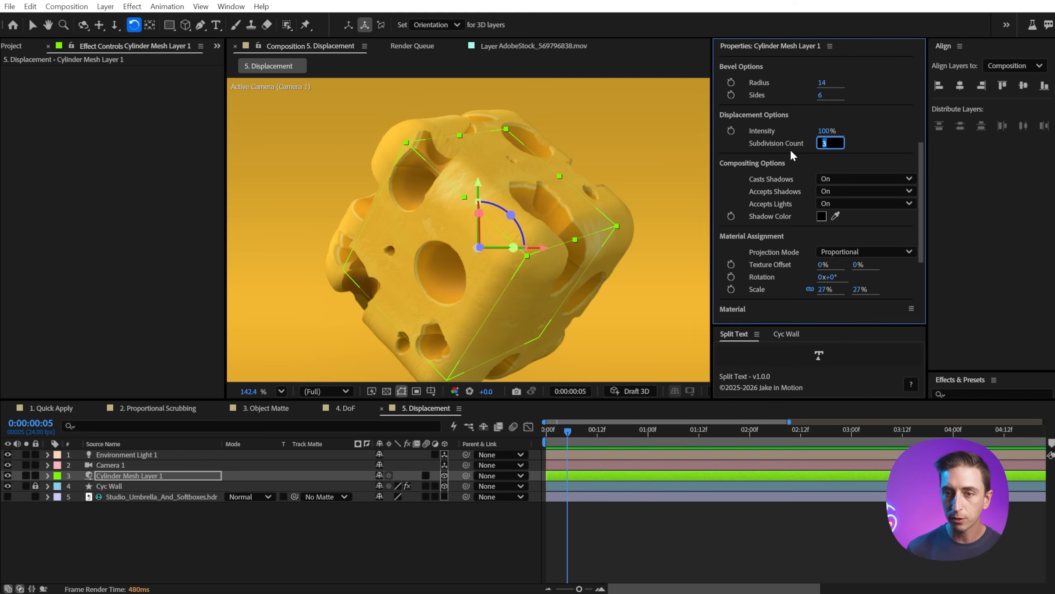
pyautogui.press('Return')
pyautogui.moveTo(556, 200); pyautogui.dragTo(428, 219)
pyautogui.hotkey('shift', '/')
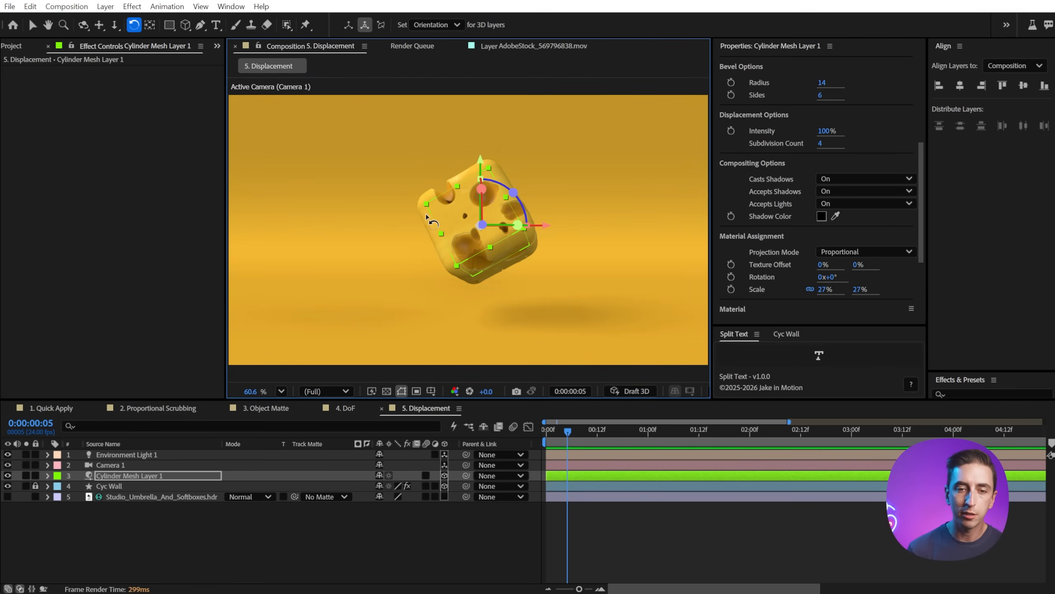
pyautogui.moveTo(453, 214); pyautogui.dragTo(449, 231)
# Step: Examine the cheese_v1.sbsar material's settings and the additional commands available for the material
pyautogui.scroll(-3, 872, 301)
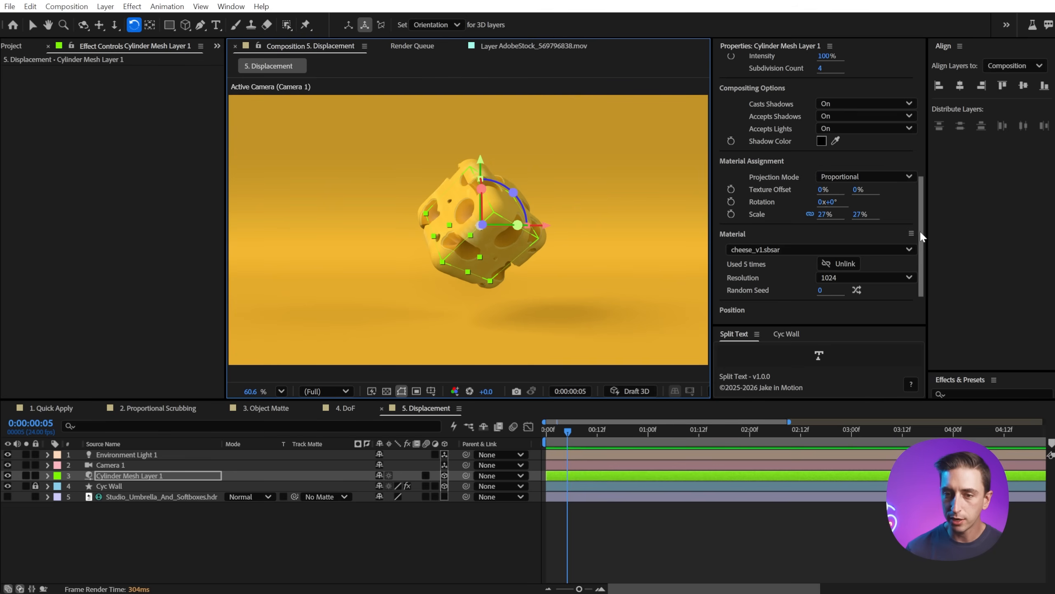
pyautogui.moveTo(920, 231); pyautogui.dragTo(923, 278)
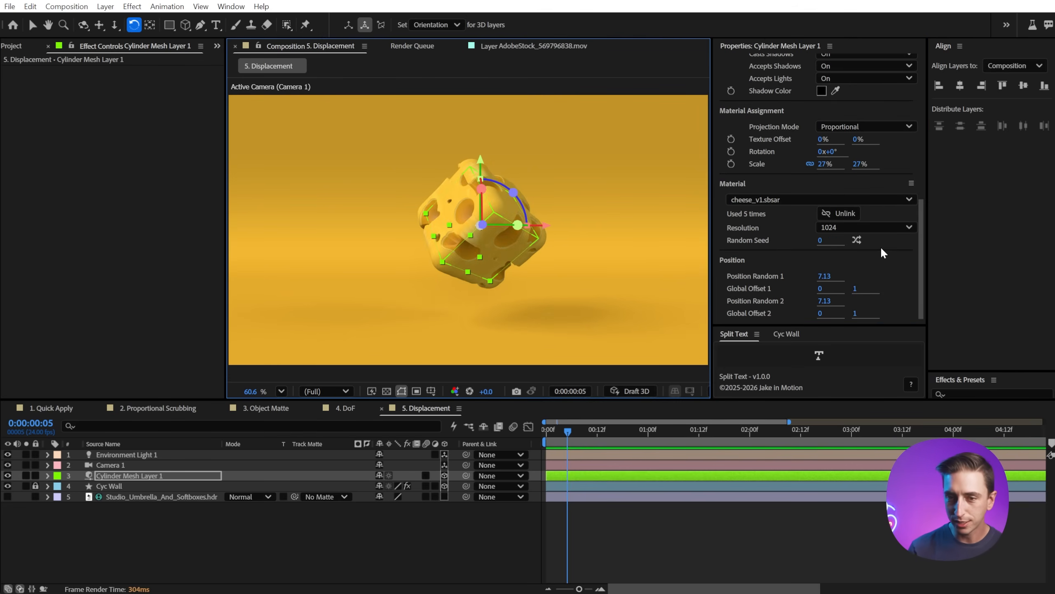
pyautogui.click(911, 183)
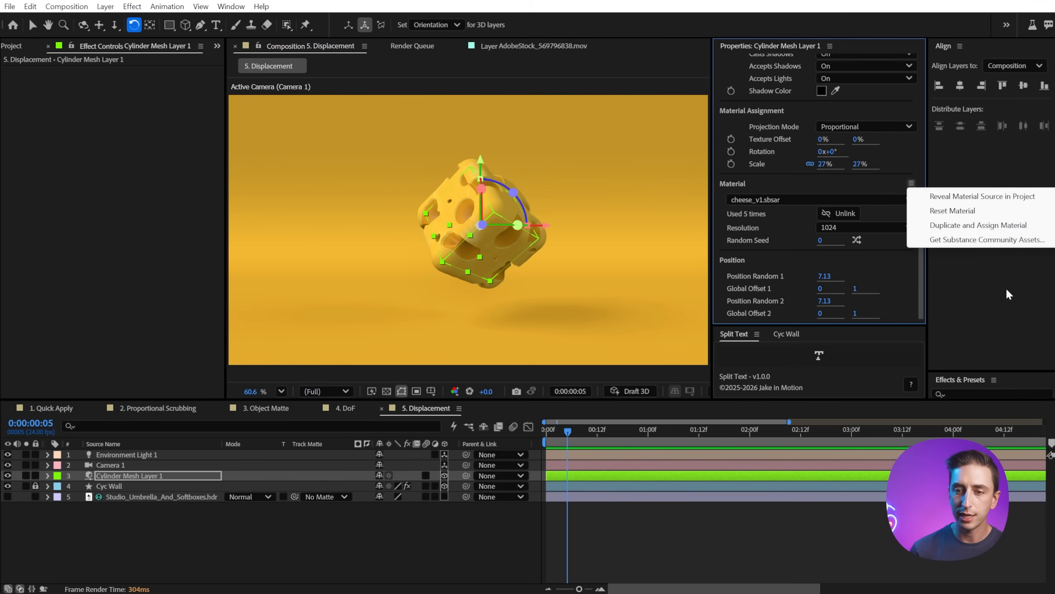
pyautogui.click(900, 256)
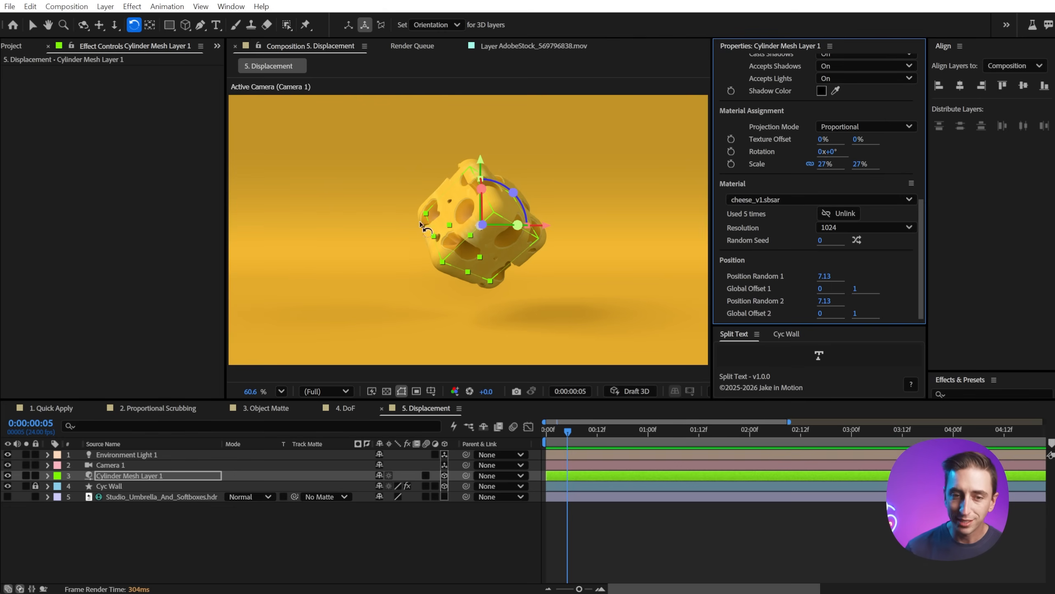
# Step: Rotate the cube slightly, move the current time to 0:00:00:11 and deselect the layer
pyautogui.moveTo(448, 203); pyautogui.dragTo(450, 210)
pyautogui.press('v')
pyautogui.moveTo(568, 431); pyautogui.dragTo(593, 432)
pyautogui.click(623, 527)
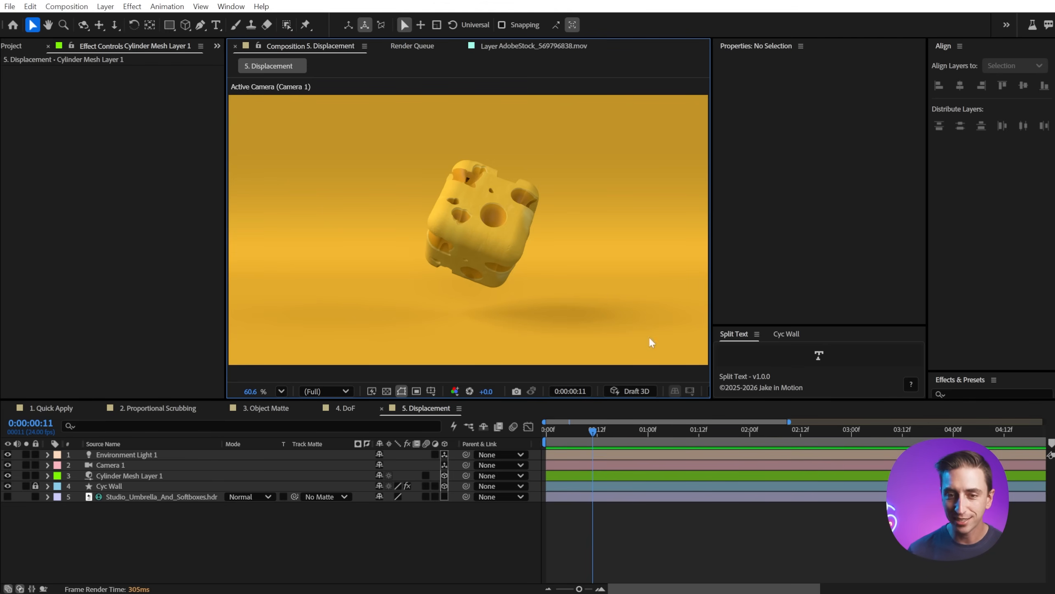
# Step: Unlock and select the Cyc Wall layer, and bring up the Cyc Wall script beside a wider composition viewer
pyautogui.click(35, 486)
pyautogui.click(113, 487)
pyautogui.click(791, 334)
pyautogui.moveTo(805, 325)
pyautogui.mouseDown()
pyautogui.moveTo(808, 304)
pyautogui.moveTo(811, 326)
pyautogui.mouseUp()
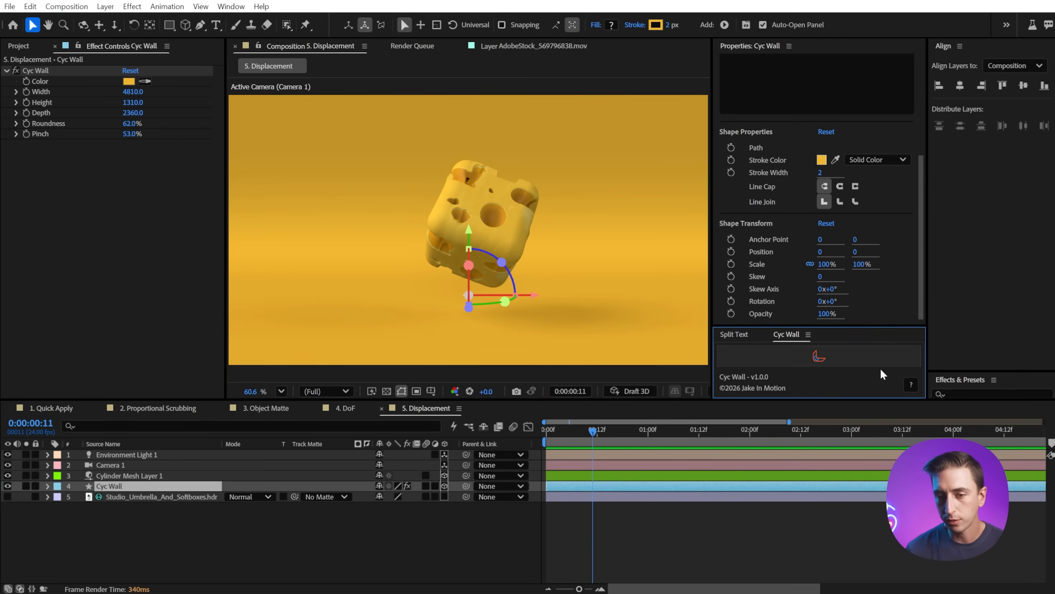
pyautogui.moveTo(712, 338); pyautogui.dragTo(794, 332)
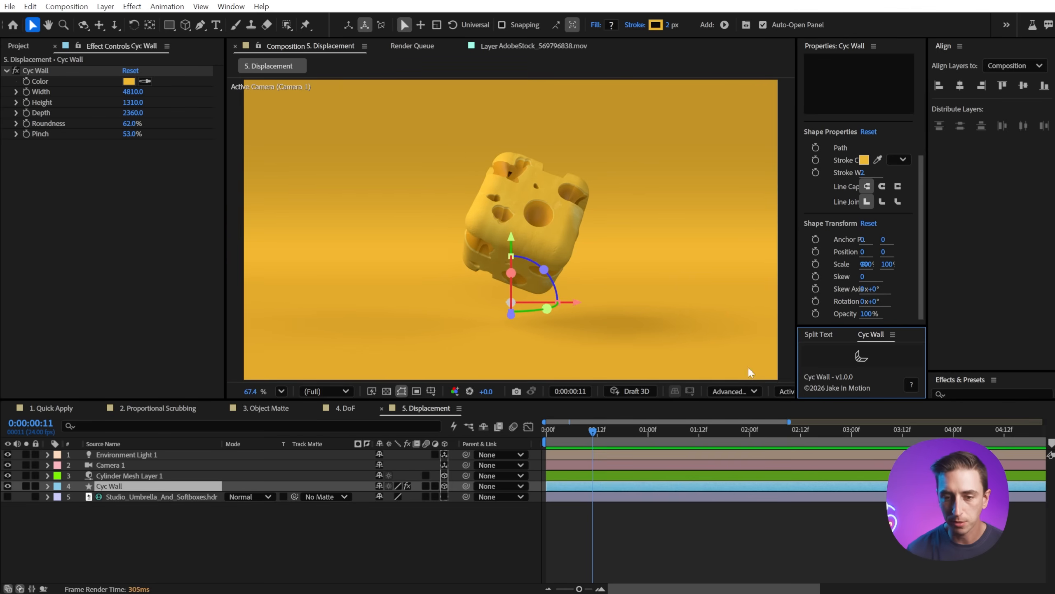
# Step: Try out different color and size settings on the Cyc Wall effect, and undo the size changes
pyautogui.click(129, 82)
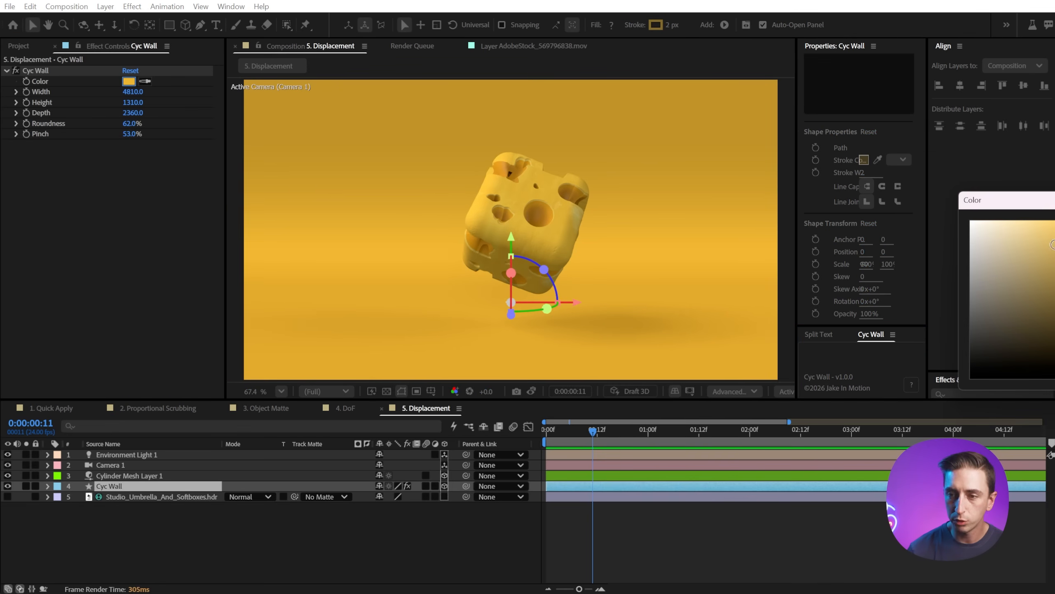
pyautogui.moveTo(1054, 359); pyautogui.dragTo(1054, 289)
pyautogui.moveTo(1054, 203); pyautogui.dragTo(897, 216)
pyautogui.click(1022, 258)
pyautogui.moveTo(133, 92); pyautogui.dragTo(57, 172)
pyautogui.moveTo(134, 103); pyautogui.dragTo(110, 109)
pyautogui.hotkey('ctrl', 'z')
pyautogui.hotkey('ctrl', 'z')
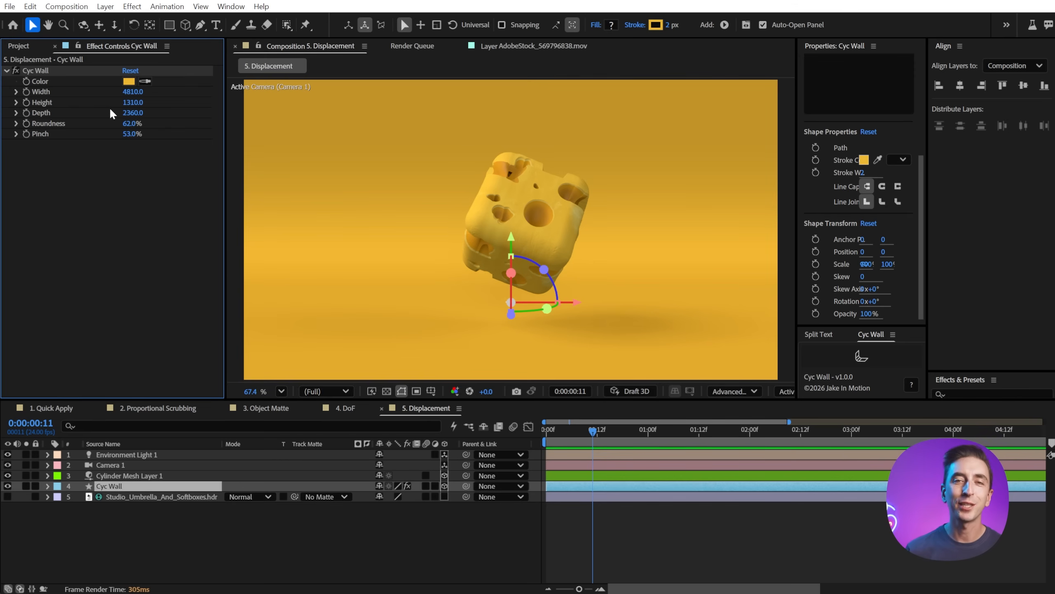